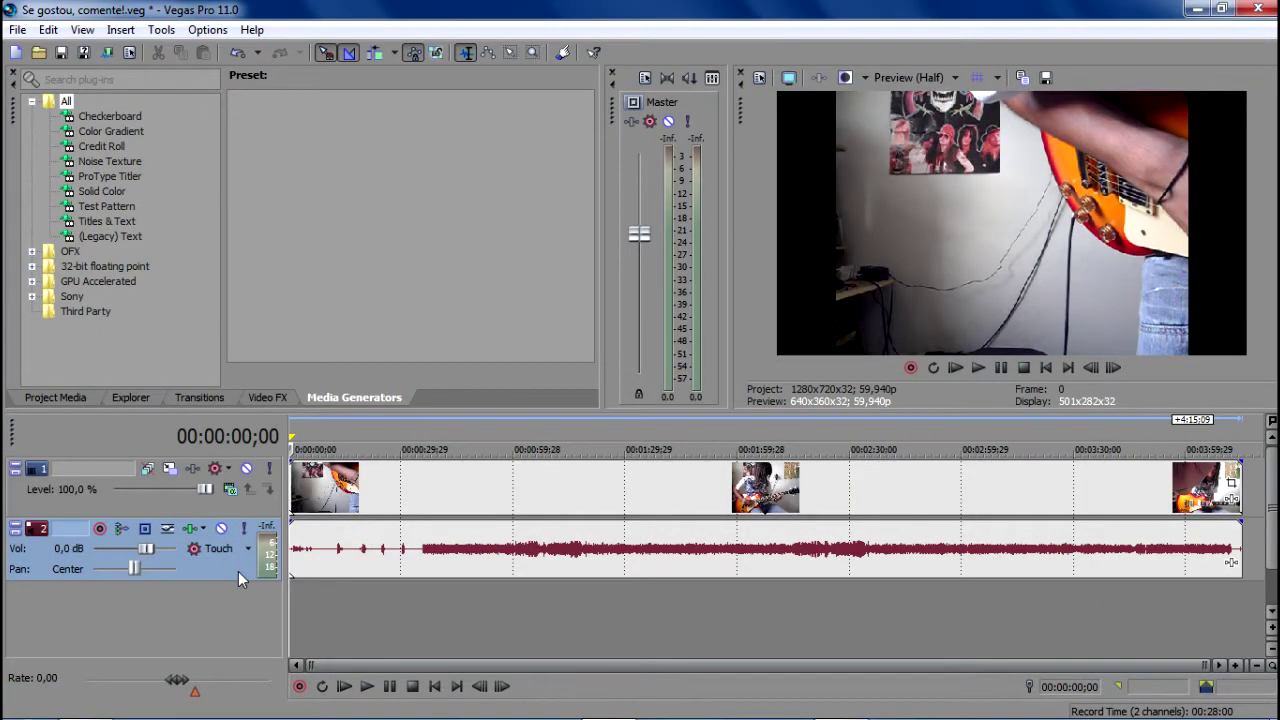
Step: Insert a new video track above the existing ones and import the Rhyhtm Guitar clip at the start of the timeline
key(ctrl+shift+q)
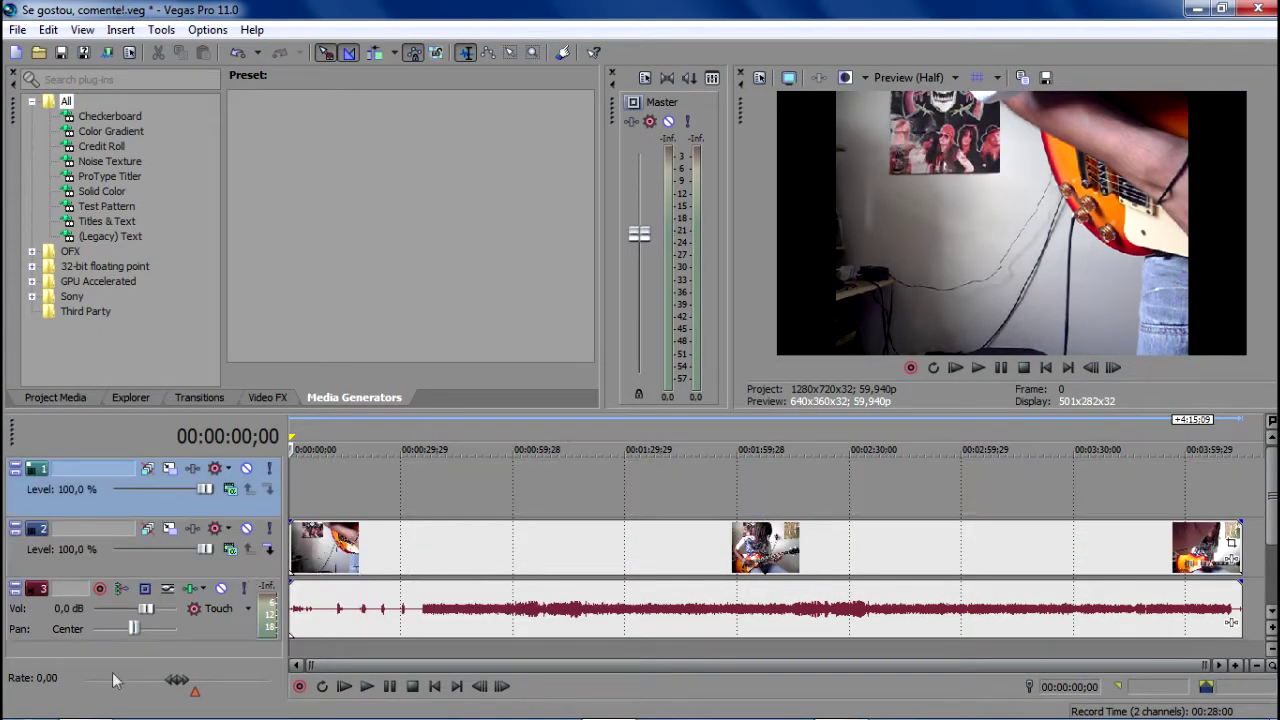
click(86, 703)
drag(417, 140, 285, 468)
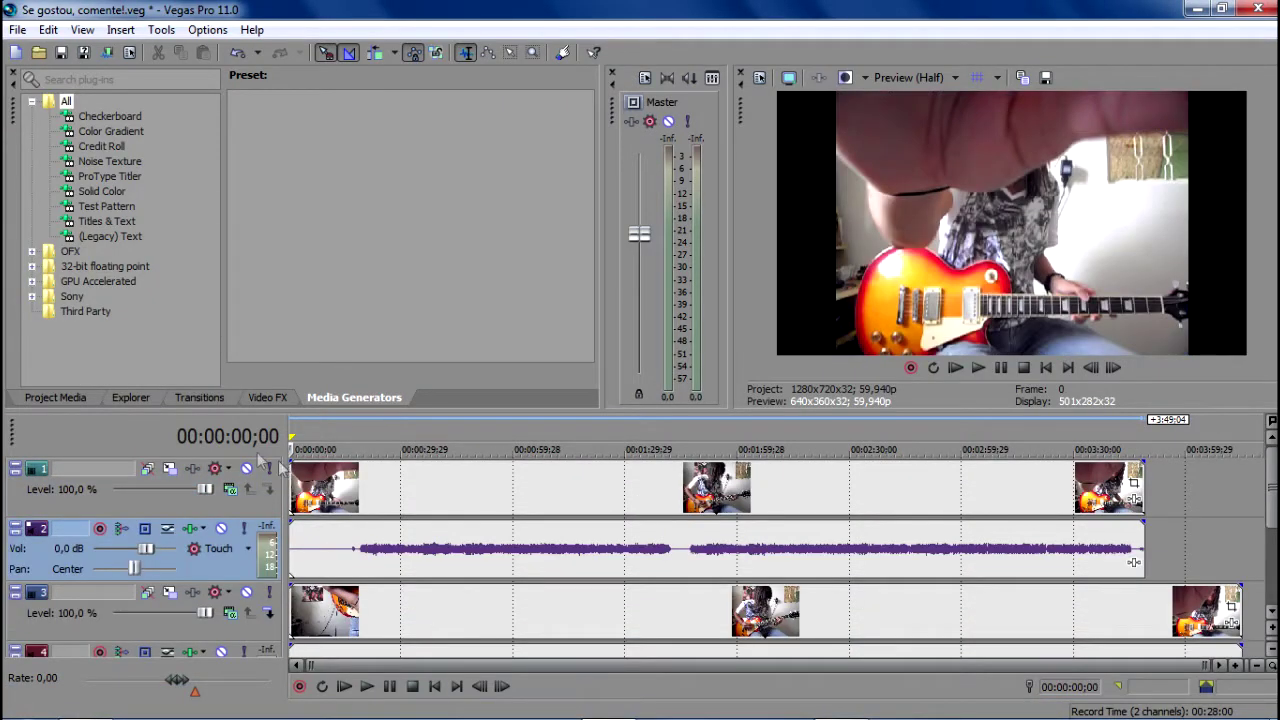
Step: Examine frames at several points in the first half of the Rhyhtm Guitar clip
click(402, 487)
click(497, 485)
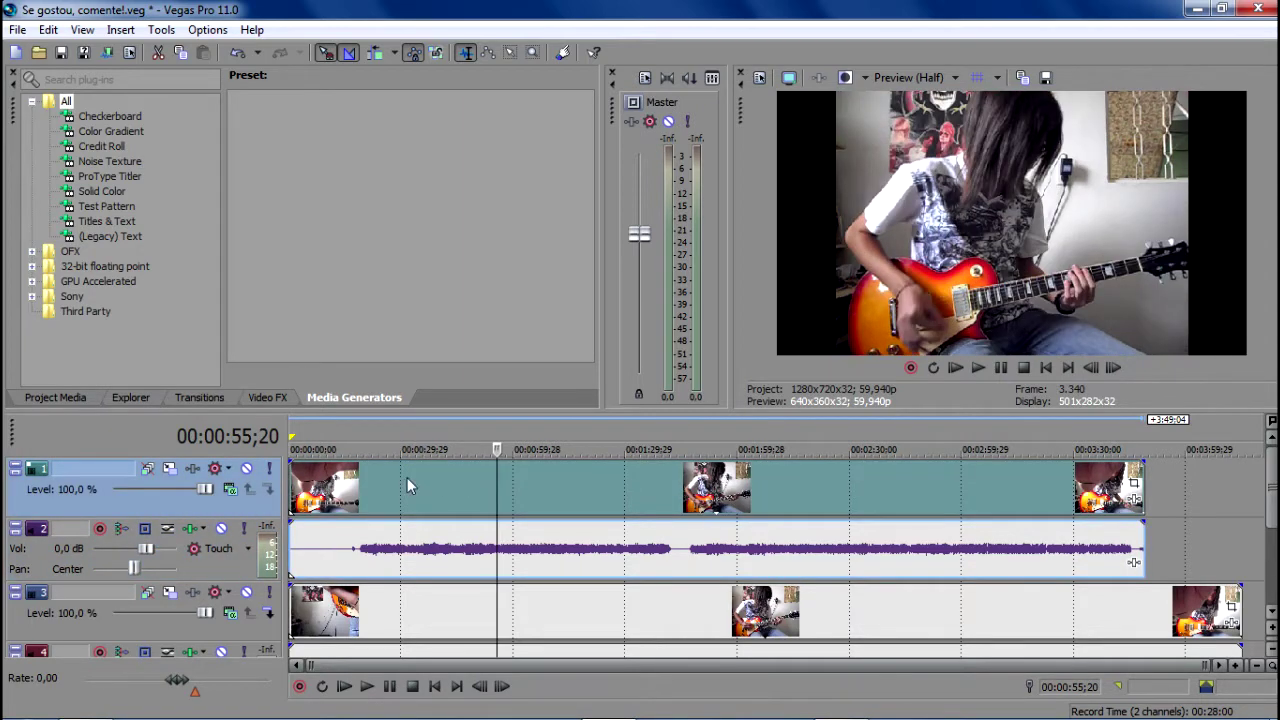
click(408, 486)
click(509, 485)
click(432, 479)
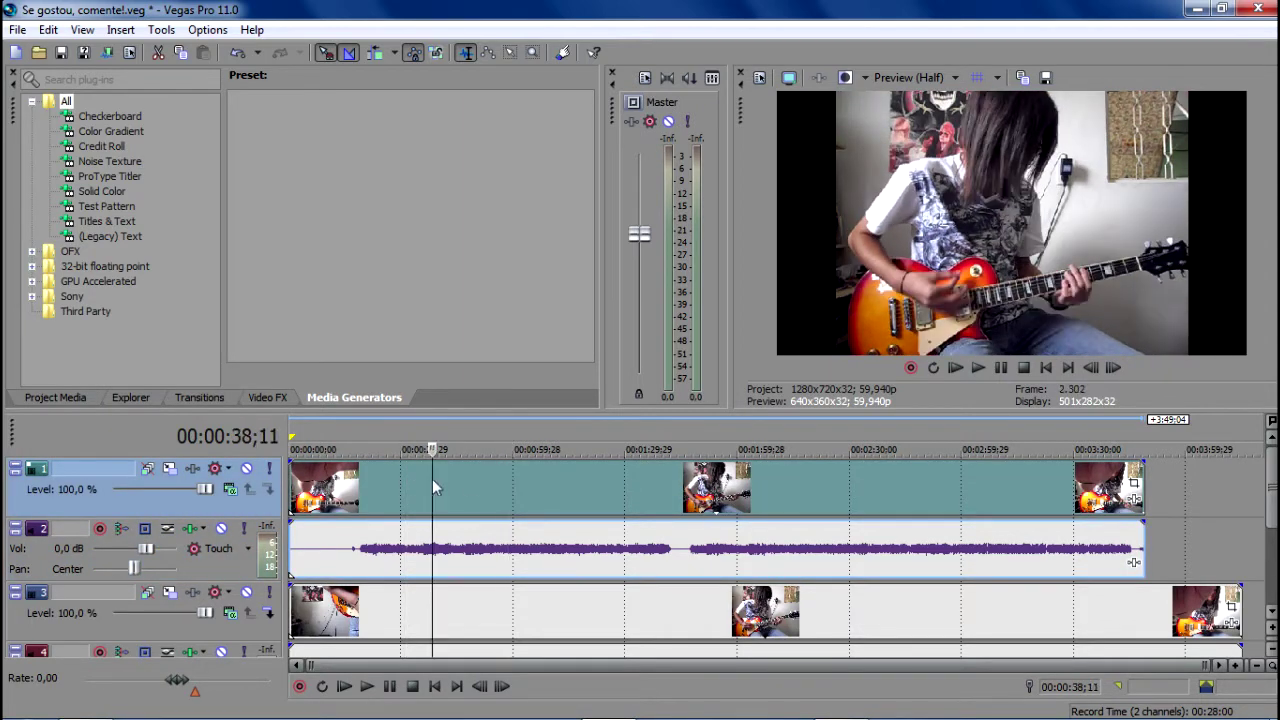
click(553, 491)
click(504, 500)
Step: At 00:01:37;11, enlarge the Rhyhtm Guitar event's Pan/Crop frame beyond the footage to shrink its picture
click(652, 490)
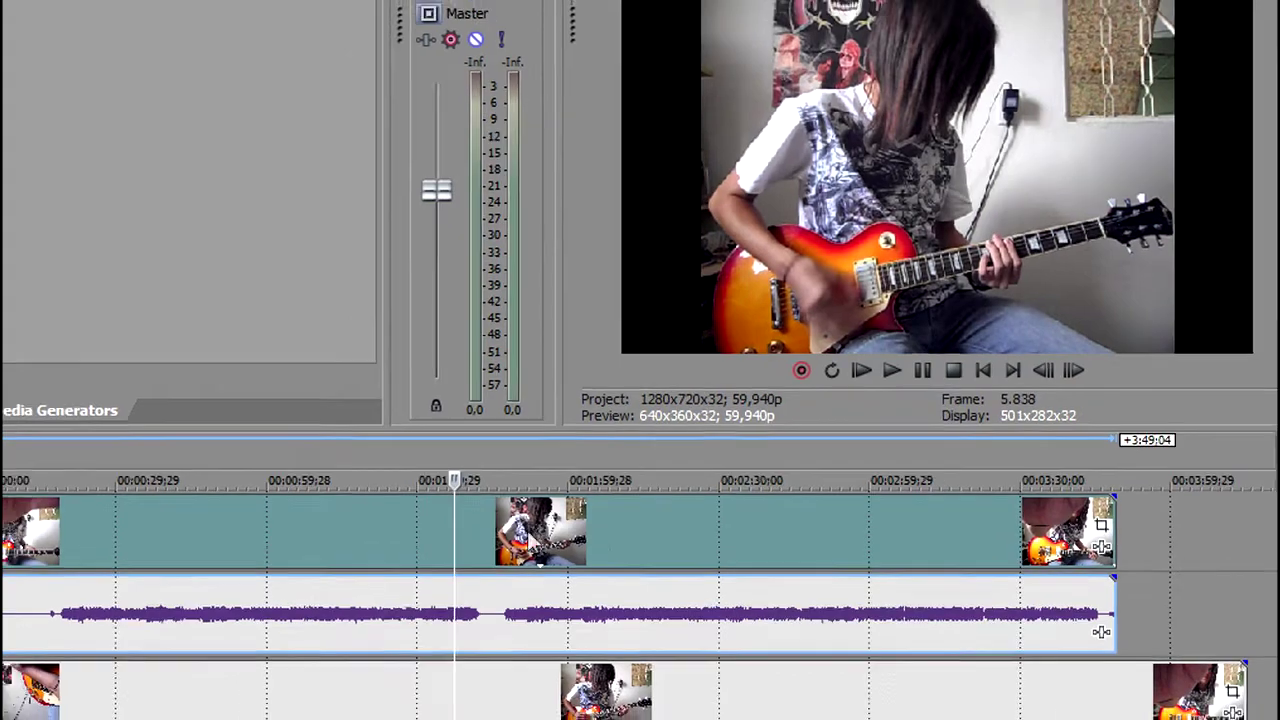
right_click(486, 543)
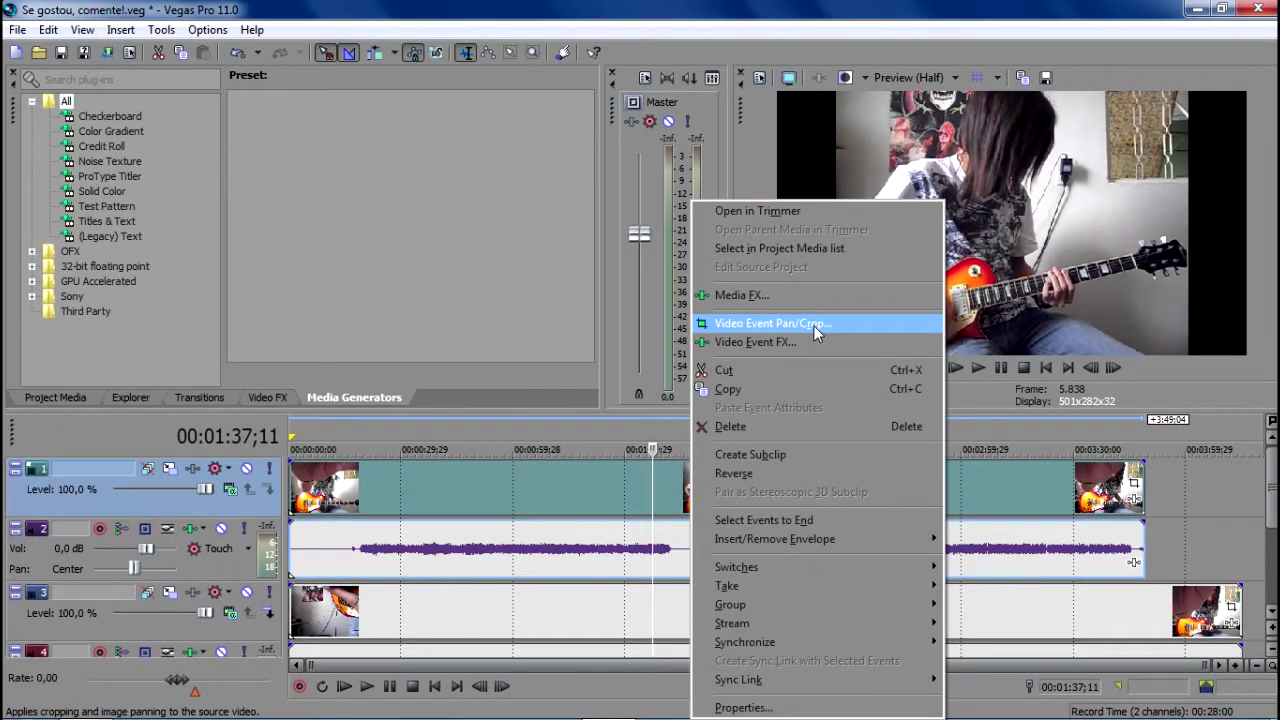
click(813, 325)
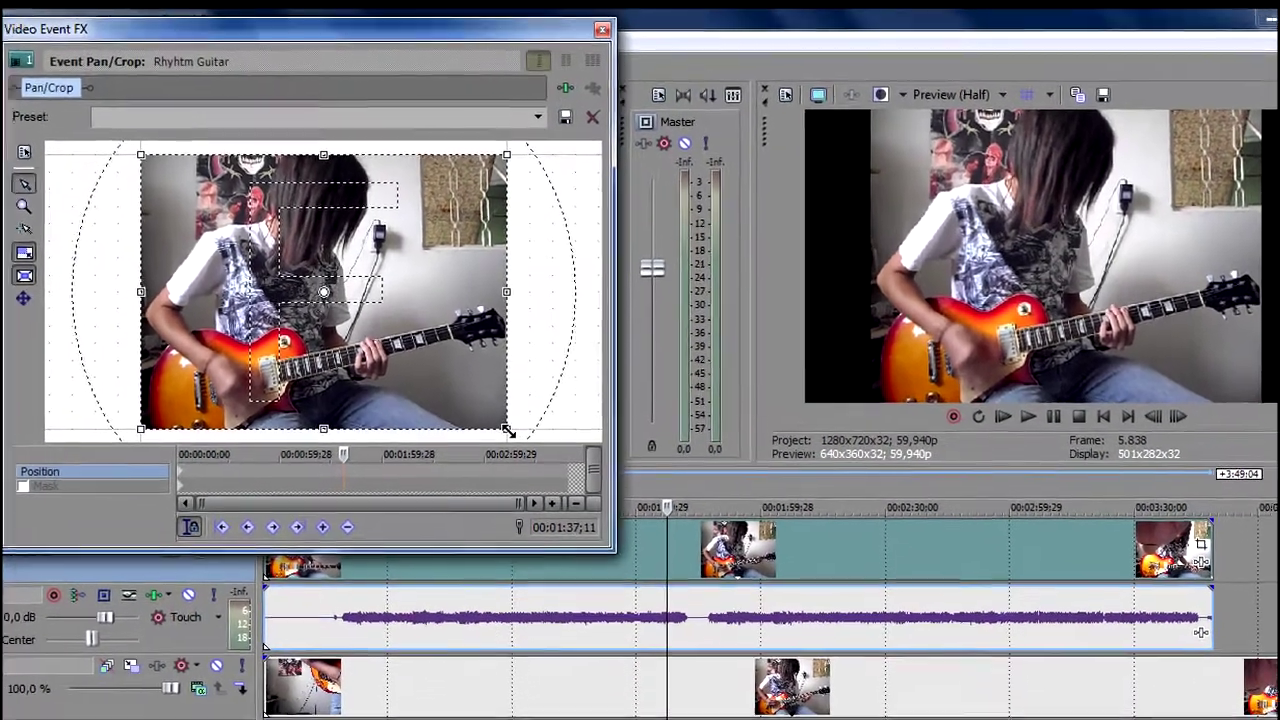
drag(508, 379, 540, 403)
drag(543, 481, 563, 550)
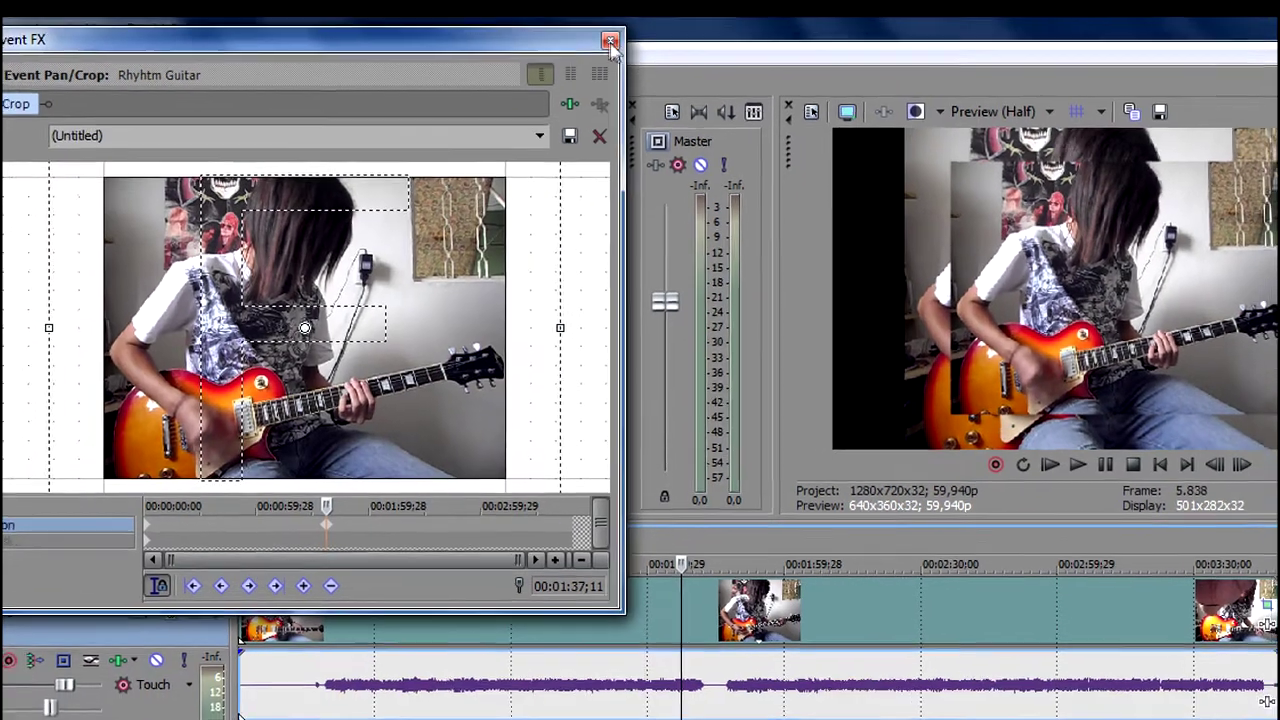
click(613, 44)
Step: Enlarge the Lead Guitar event's Pan/Crop frame at 00:01:37;11 to shrink its picture
click(1230, 609)
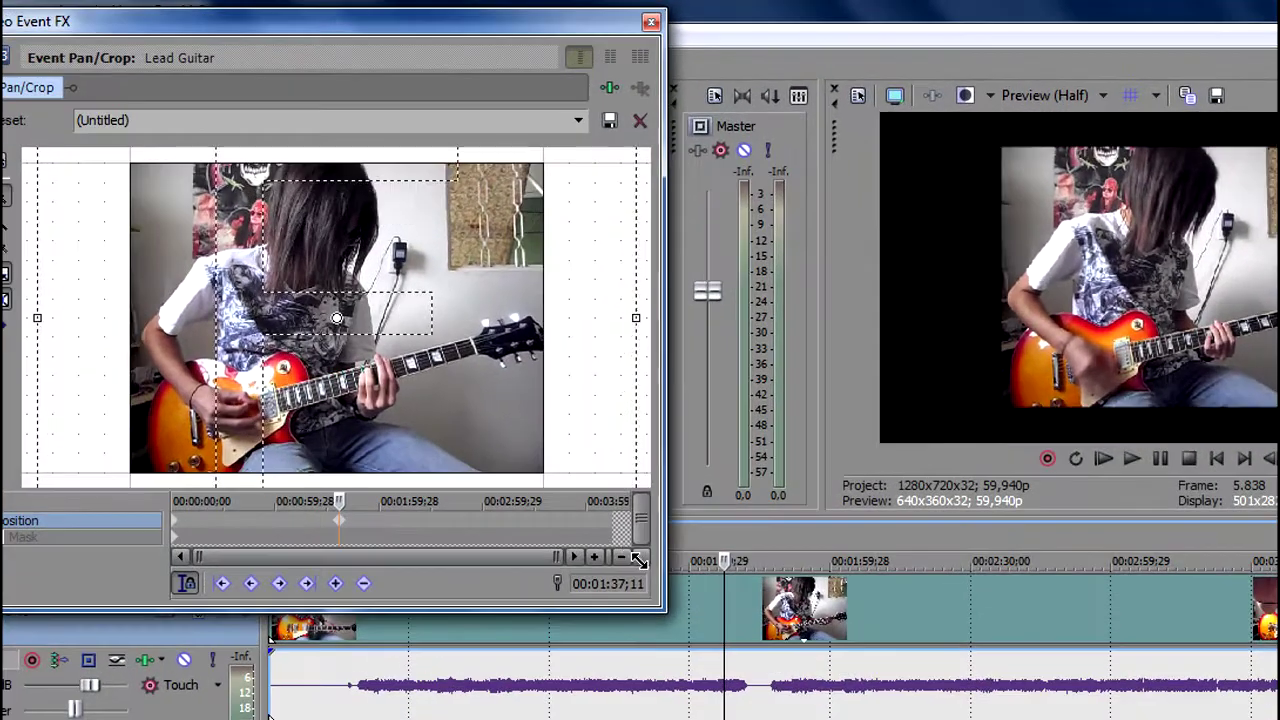
drag(638, 561, 651, 571)
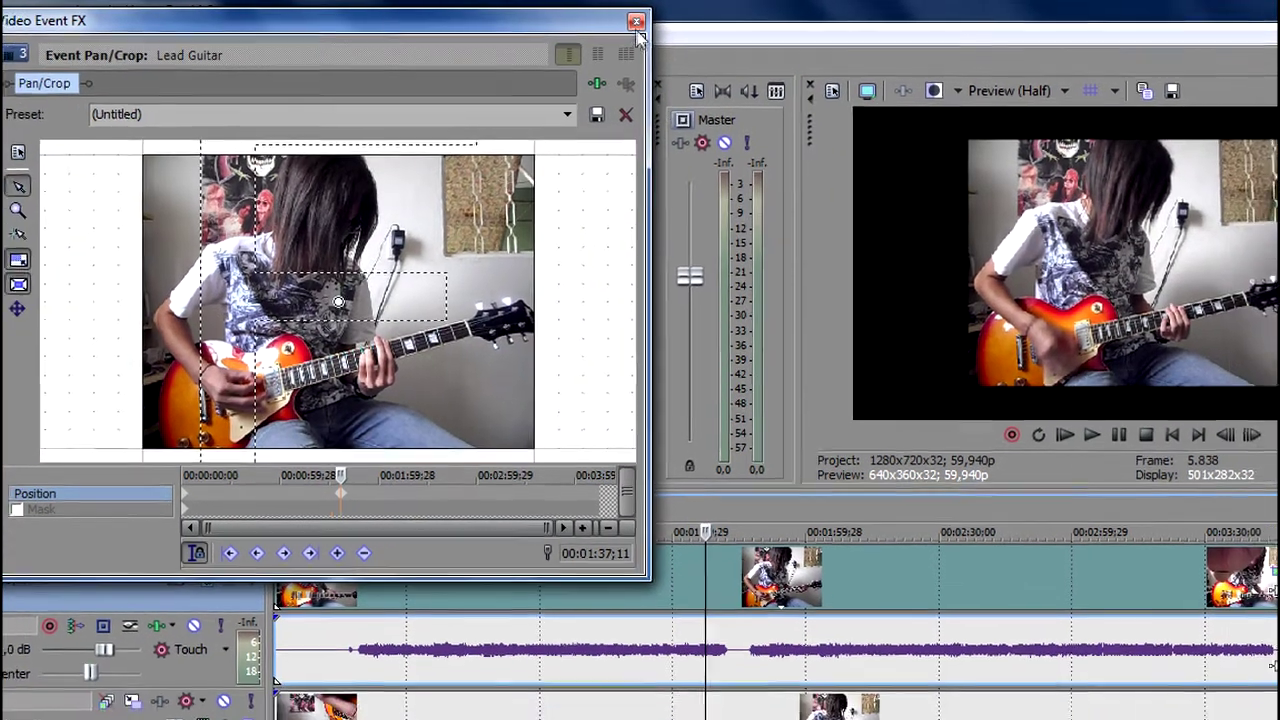
click(636, 22)
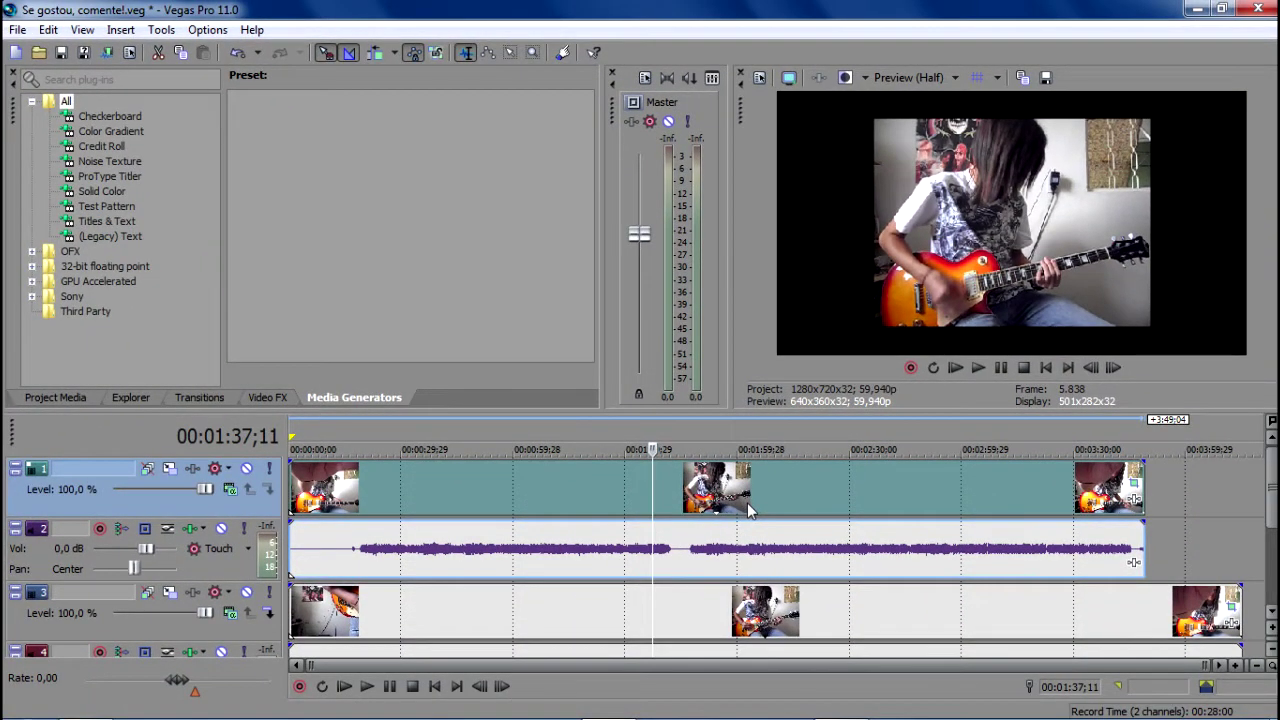
Step: At 00:02:04;08, shift track 1 horizontally to the left with Track Motion, to about X -257,82
click(536, 480)
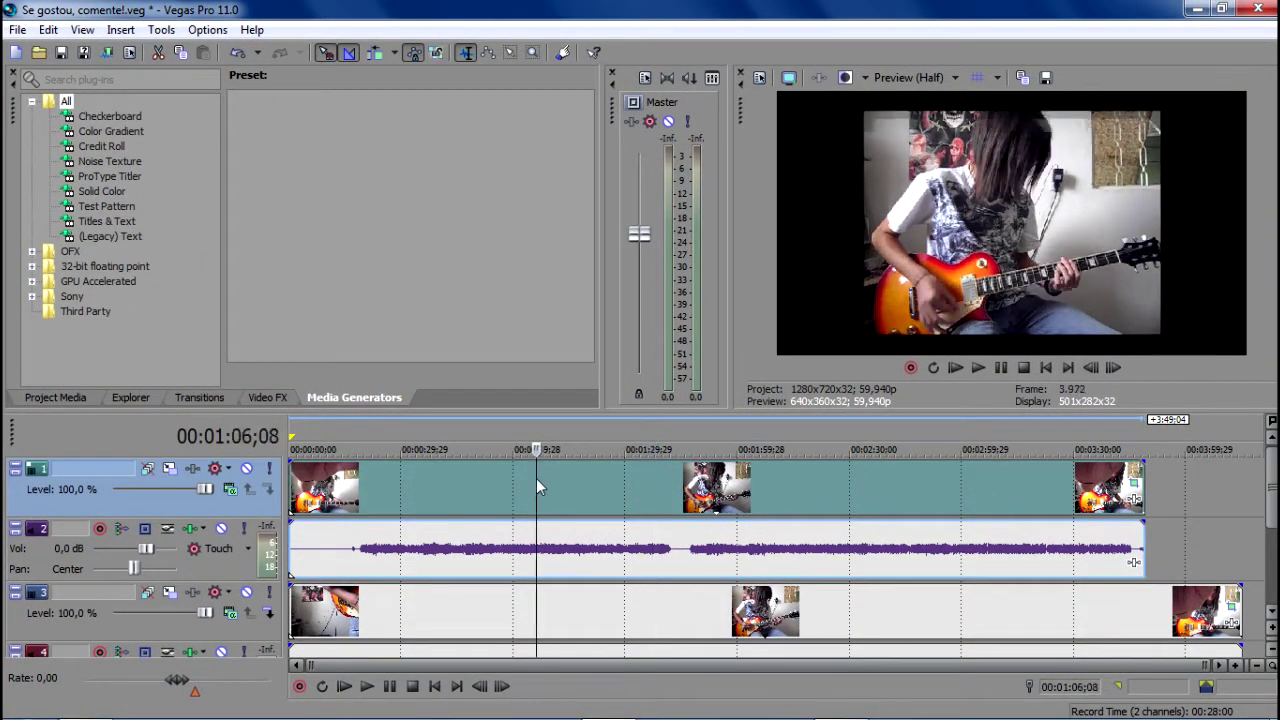
click(606, 485)
click(752, 485)
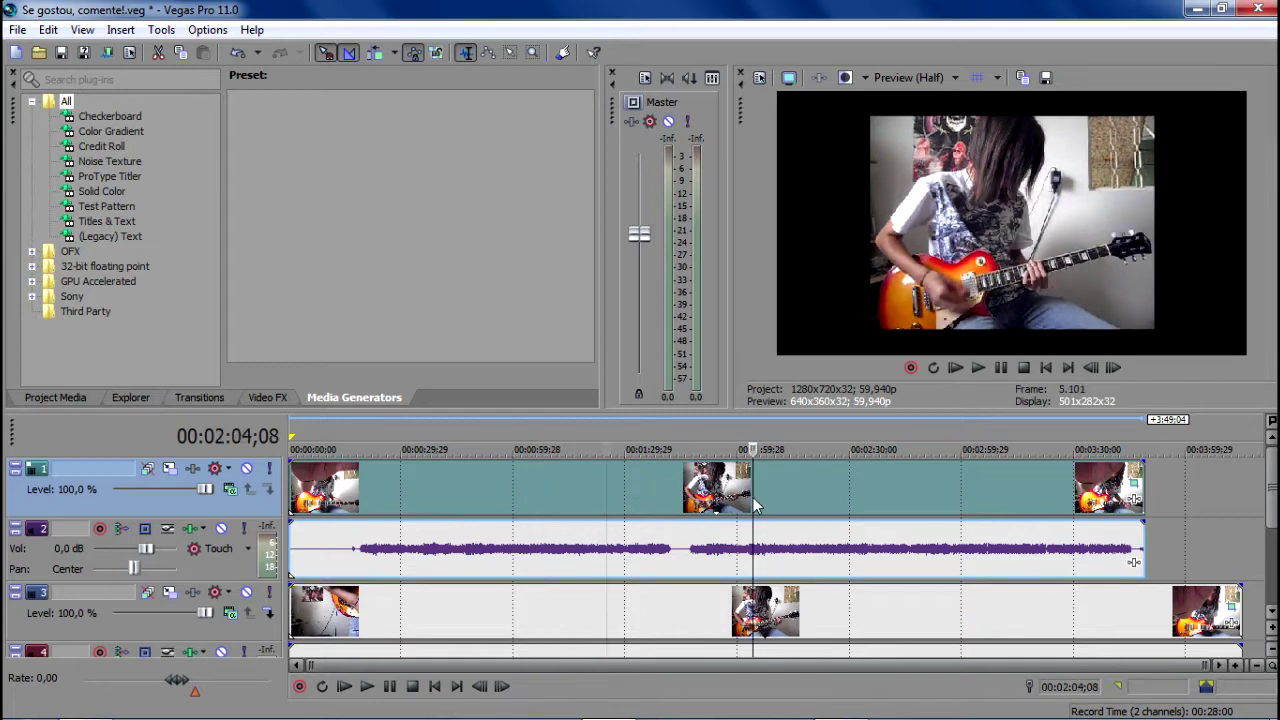
click(170, 470)
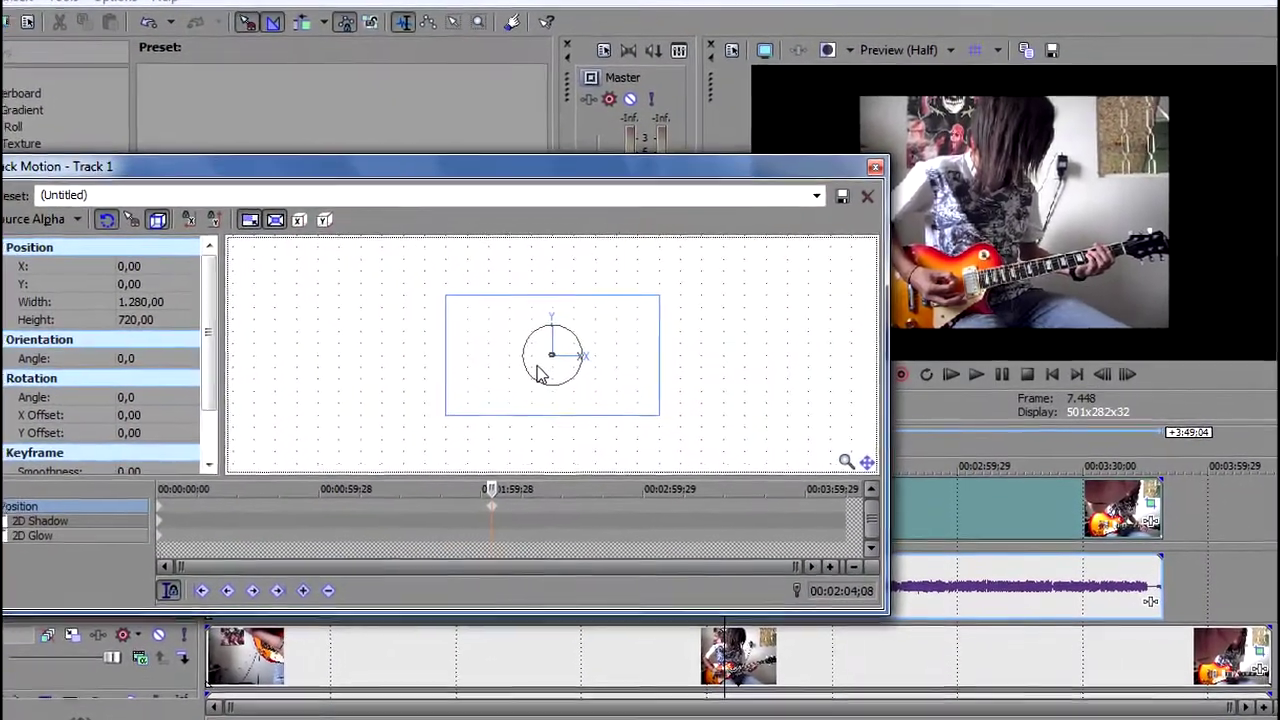
drag(537, 374, 505, 368)
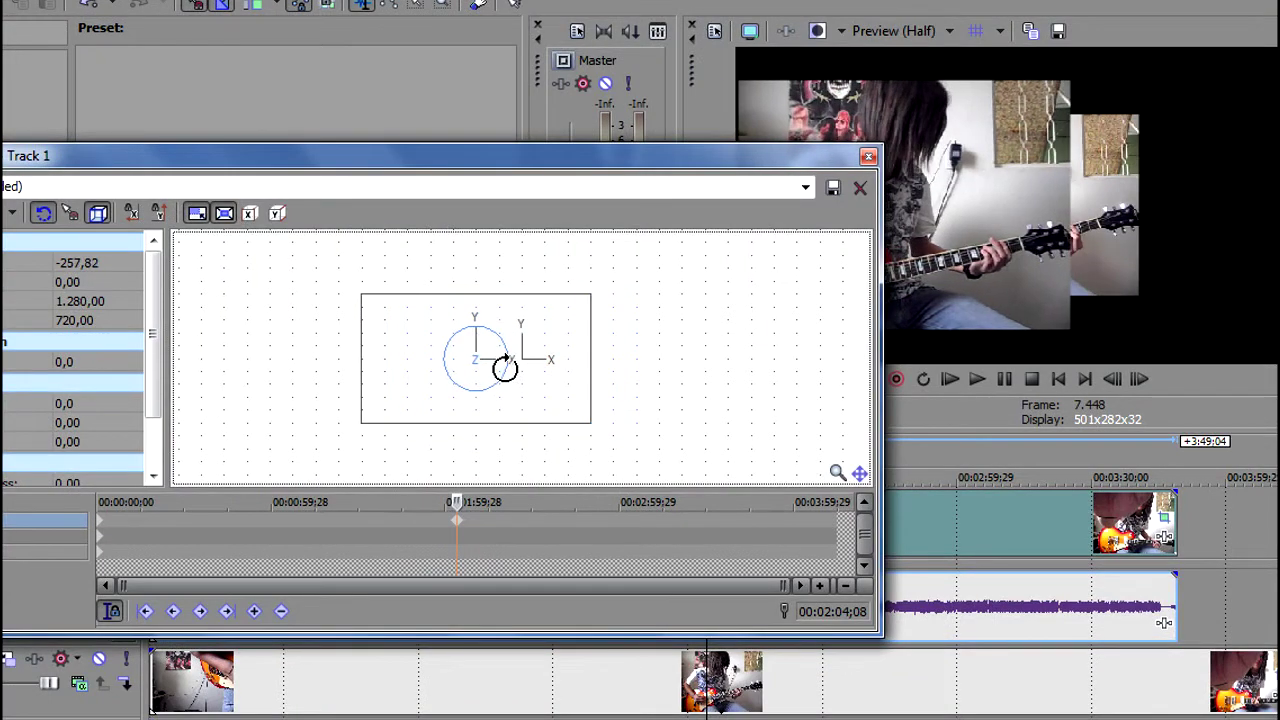
click(868, 157)
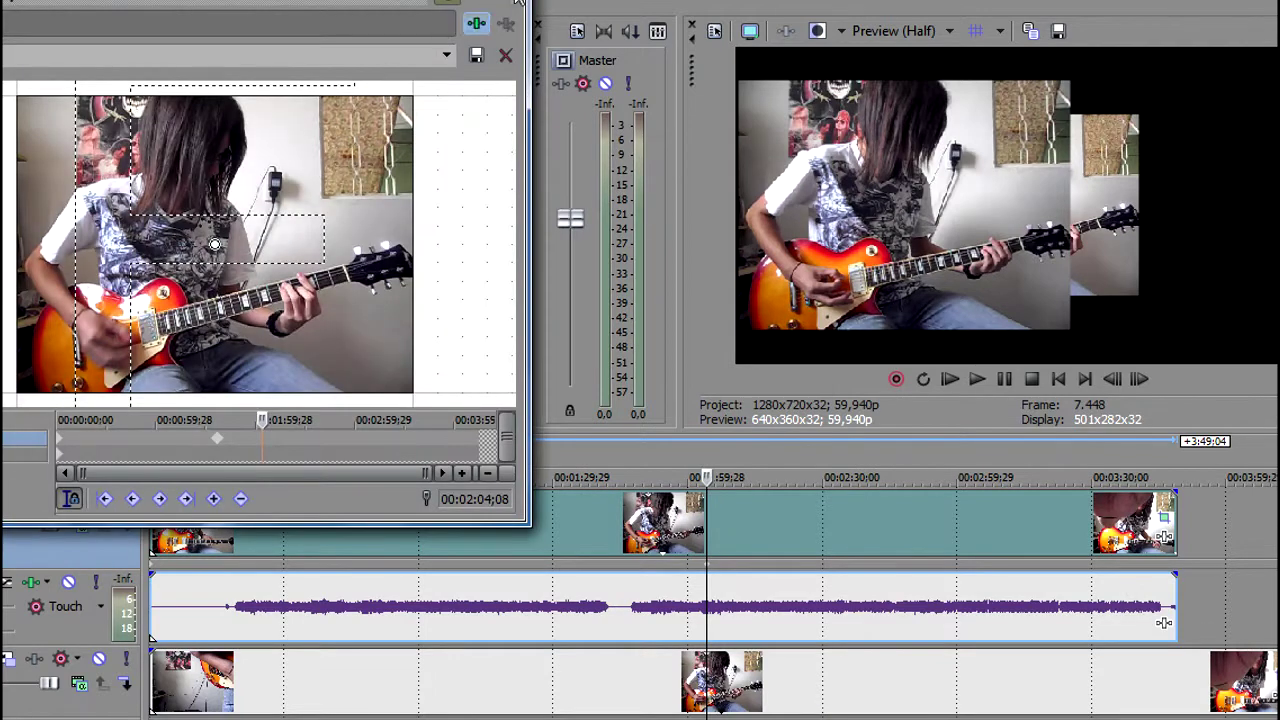
click(515, 12)
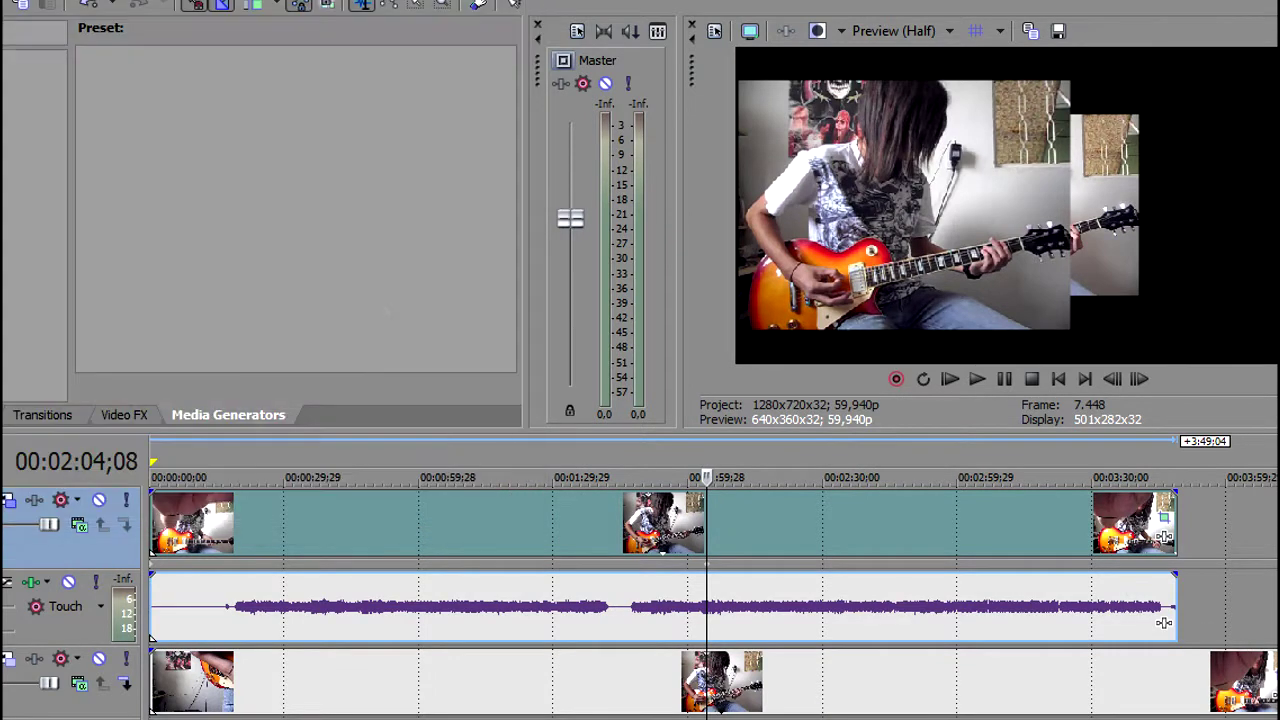
Step: Move track 3 horizontally to the right with Track Motion at 00:02:04;08, to X 308,12
click(9, 658)
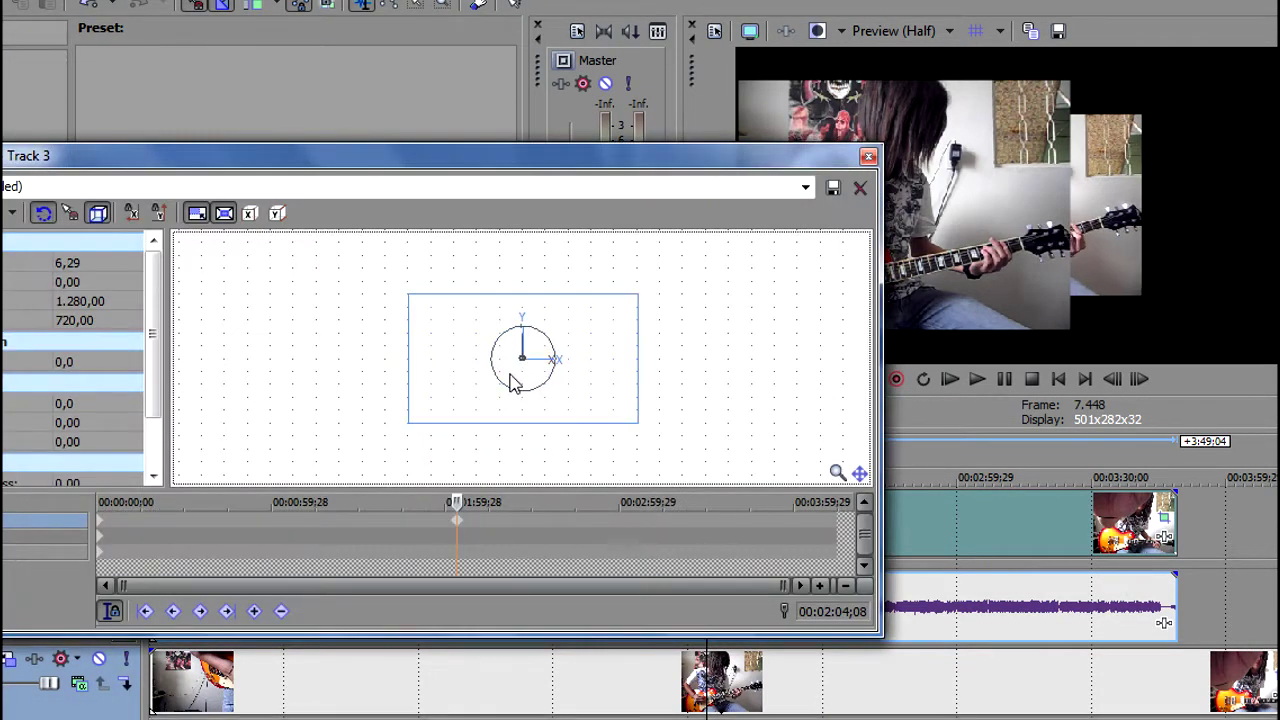
key(Right)
key(Right)
key(Right)
key(Right)
key(Right)
key(Right)
key(Right)
key(Right)
key(Right)
key(Right)
key(Right)
key(Right)
key(Right)
key(Right)
key(Right)
key(Right)
key(Right)
key(Right)
key(Right)
key(Right)
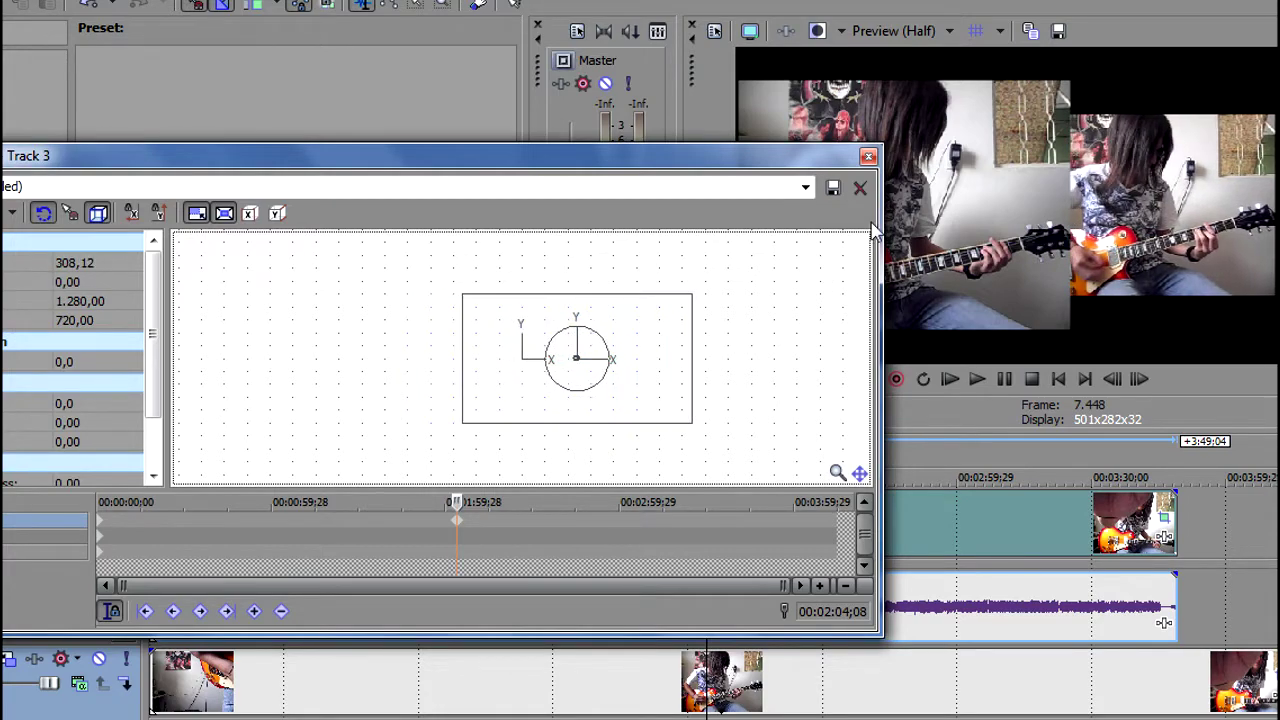
click(868, 157)
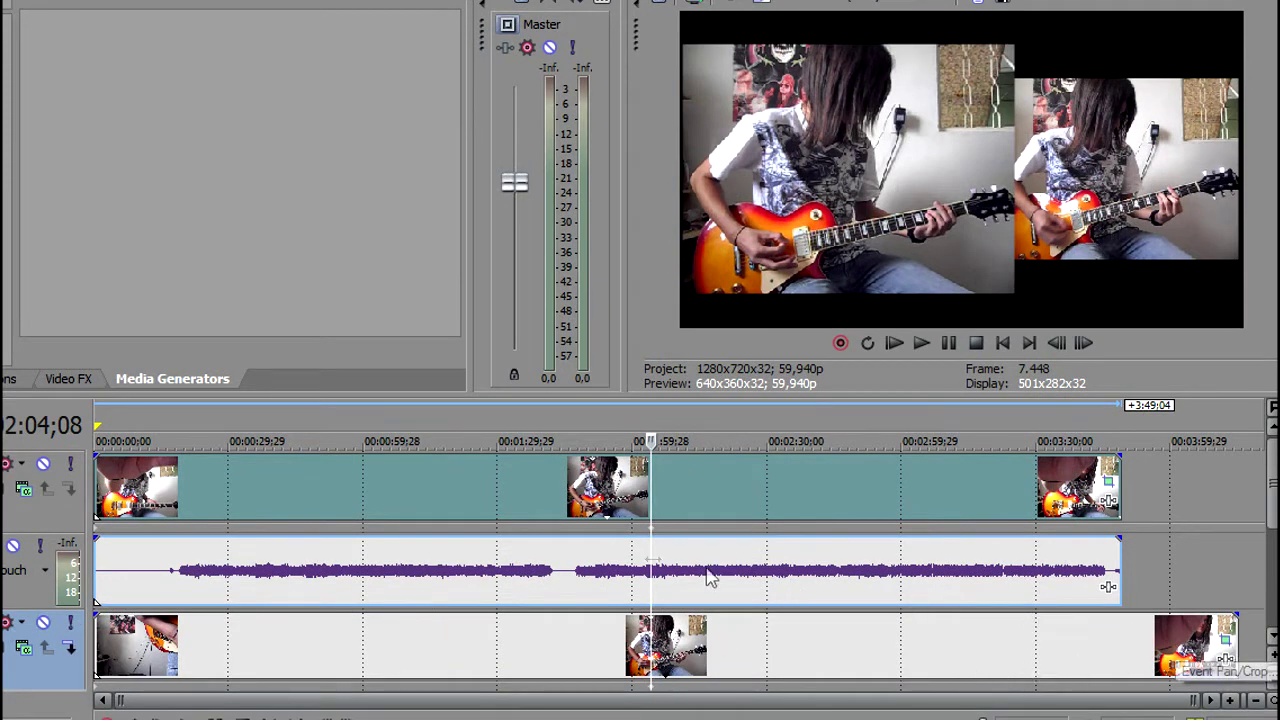
Step: Examine the side-by-side layout of the two guitar clips at several points along the timeline
click(513, 461)
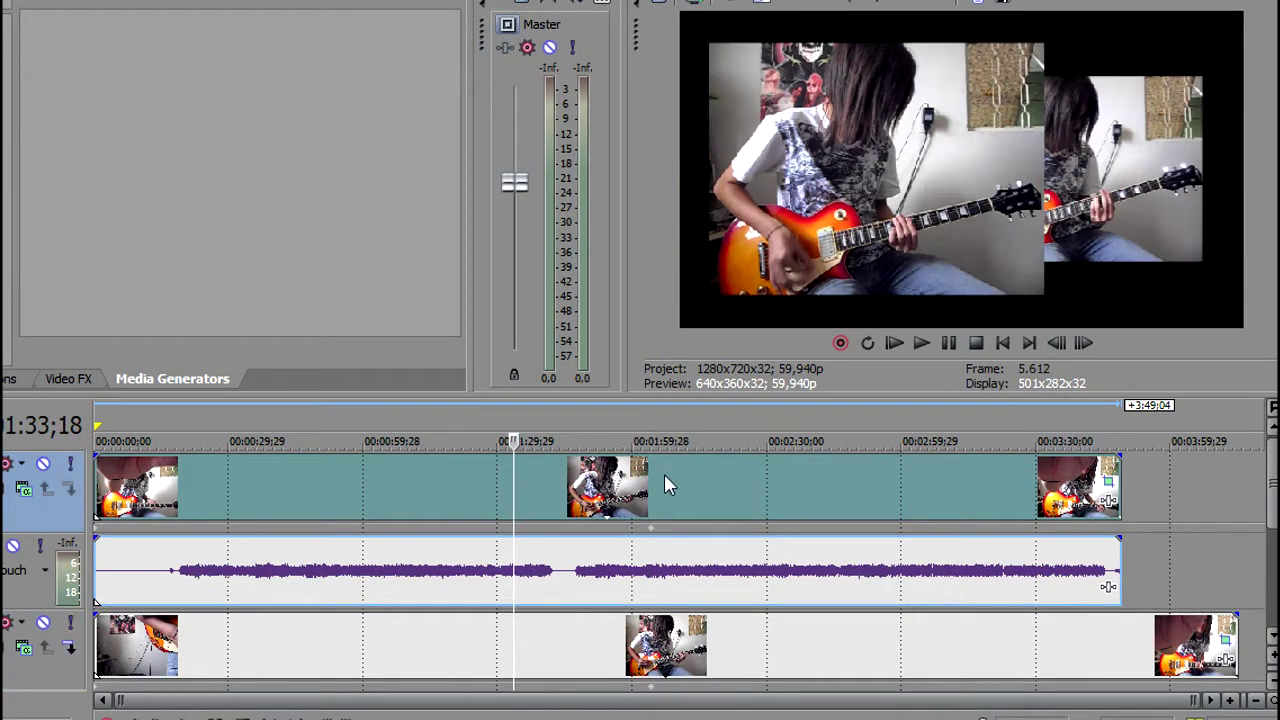
click(665, 480)
click(530, 490)
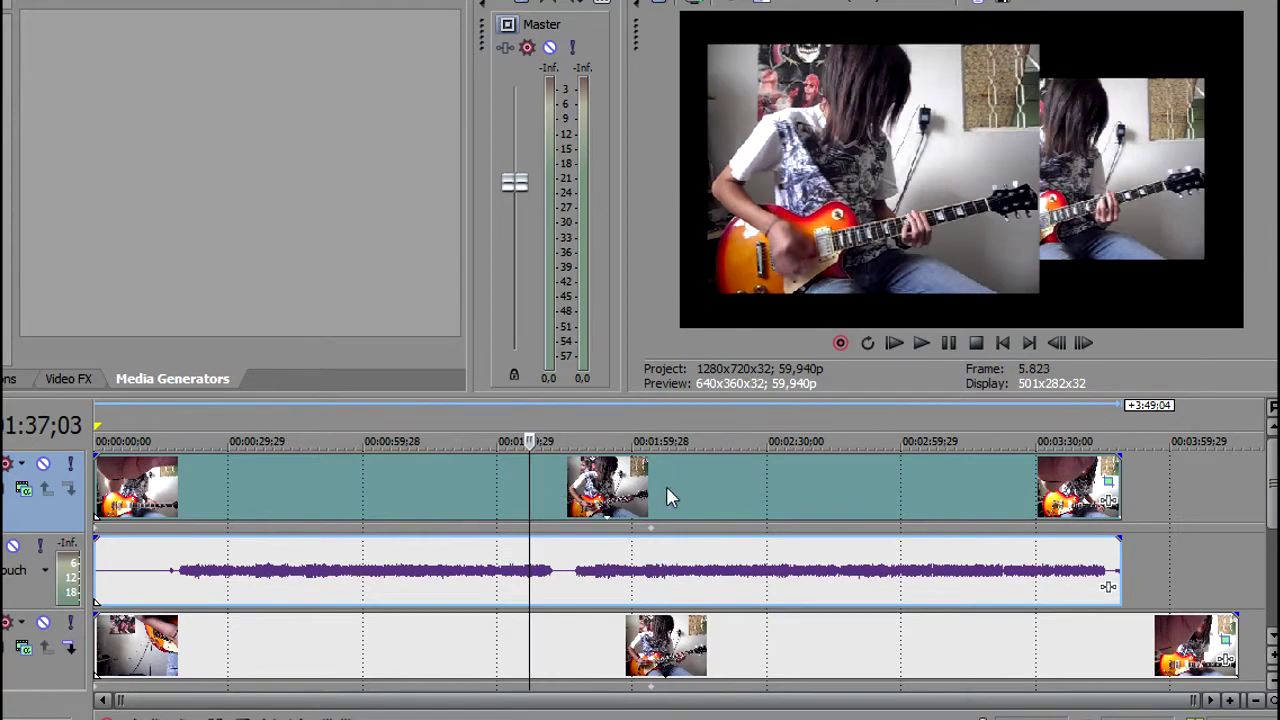
click(666, 486)
click(600, 495)
click(514, 483)
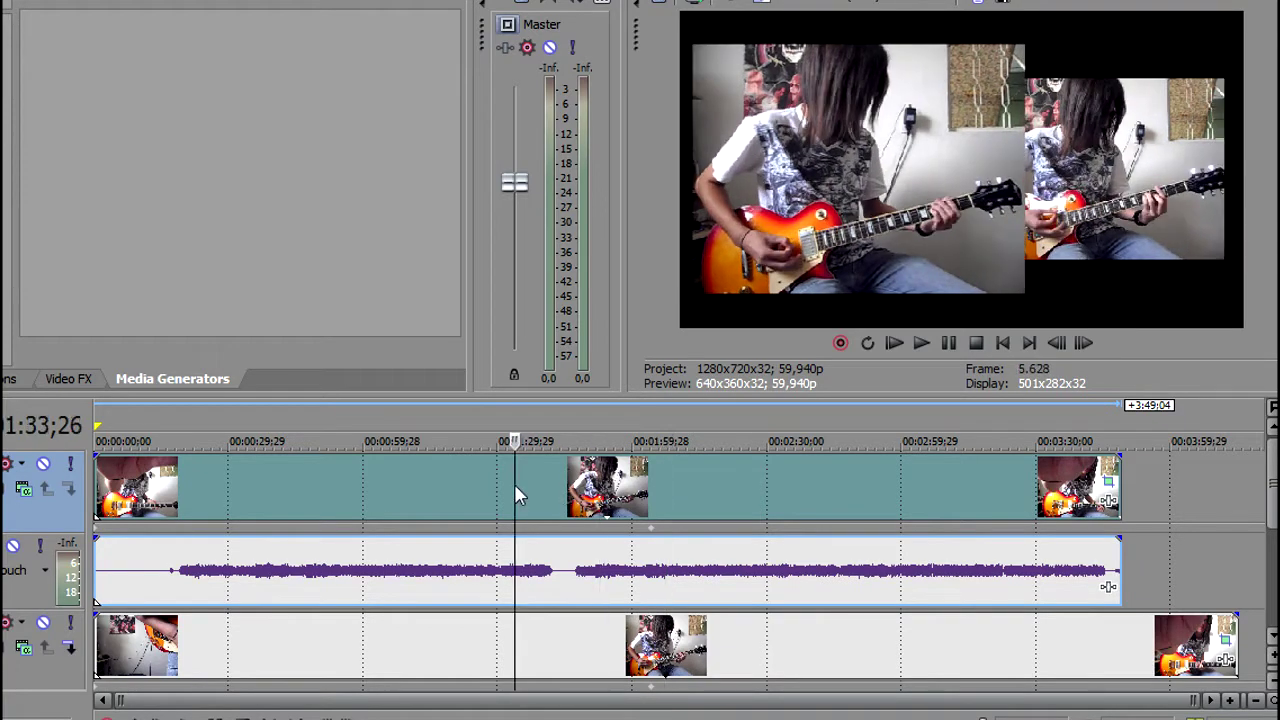
Step: At 00:01:51;27, widen the Rhyhtm Guitar event's Pan/Crop frame to shrink its picture further
click(596, 488)
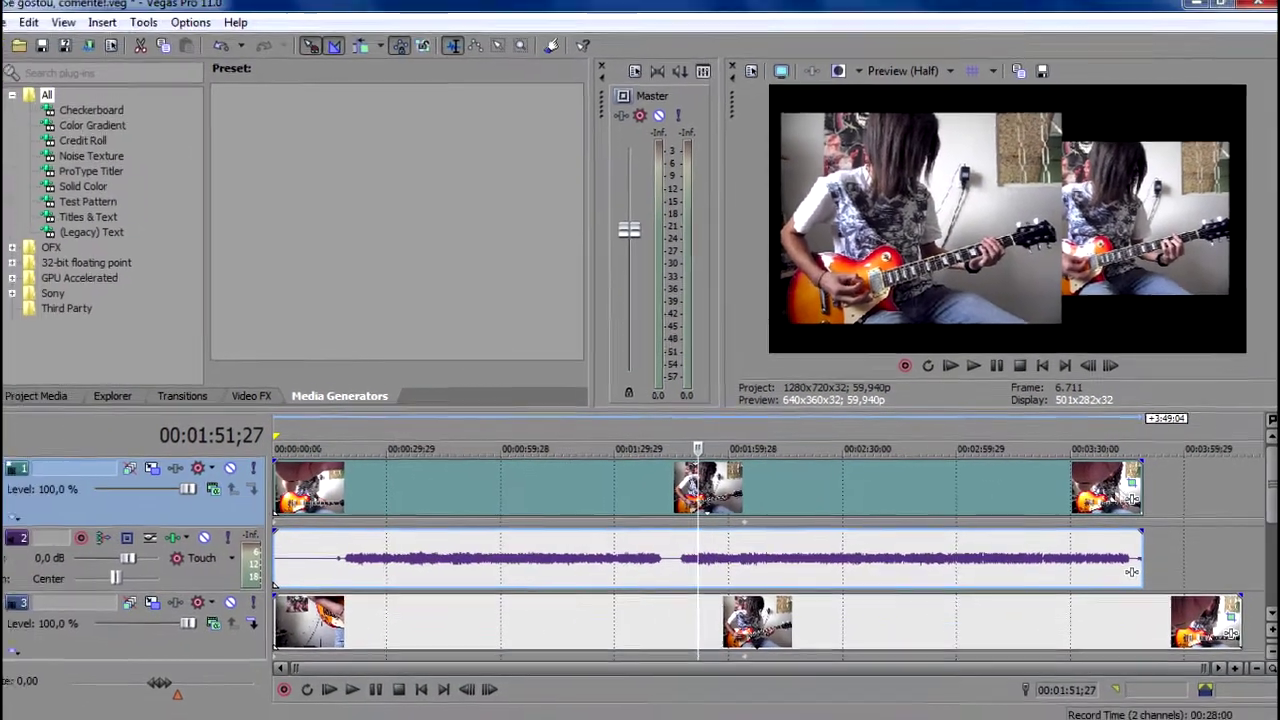
click(1132, 483)
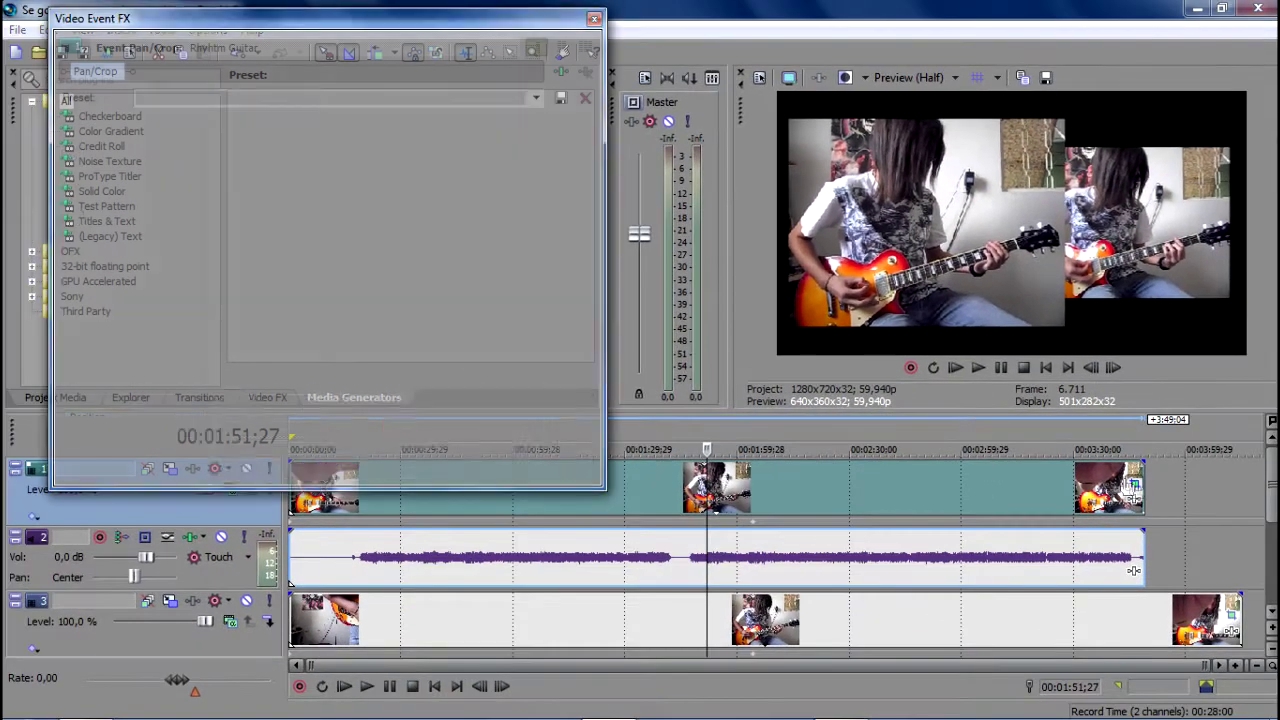
drag(553, 258, 605, 265)
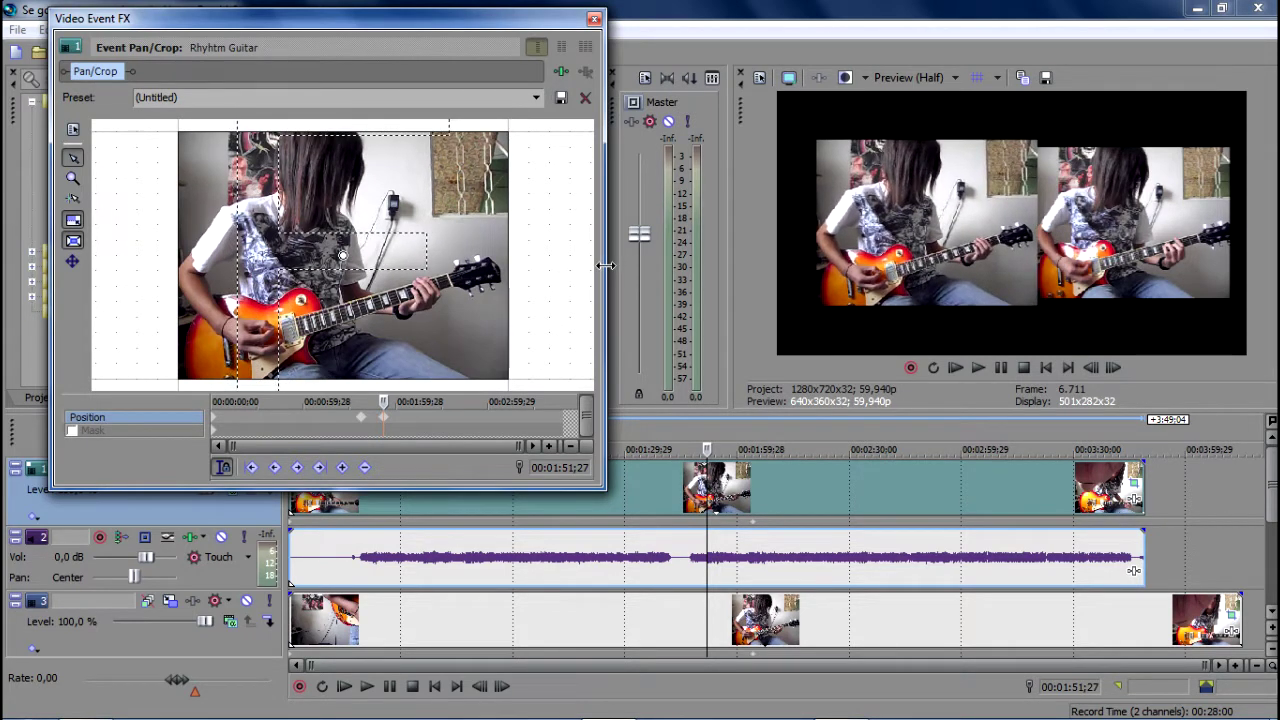
click(594, 18)
Step: Shift track 1's Track Motion keyframe at 00:02:04;08 further left to about X -326,99
click(171, 469)
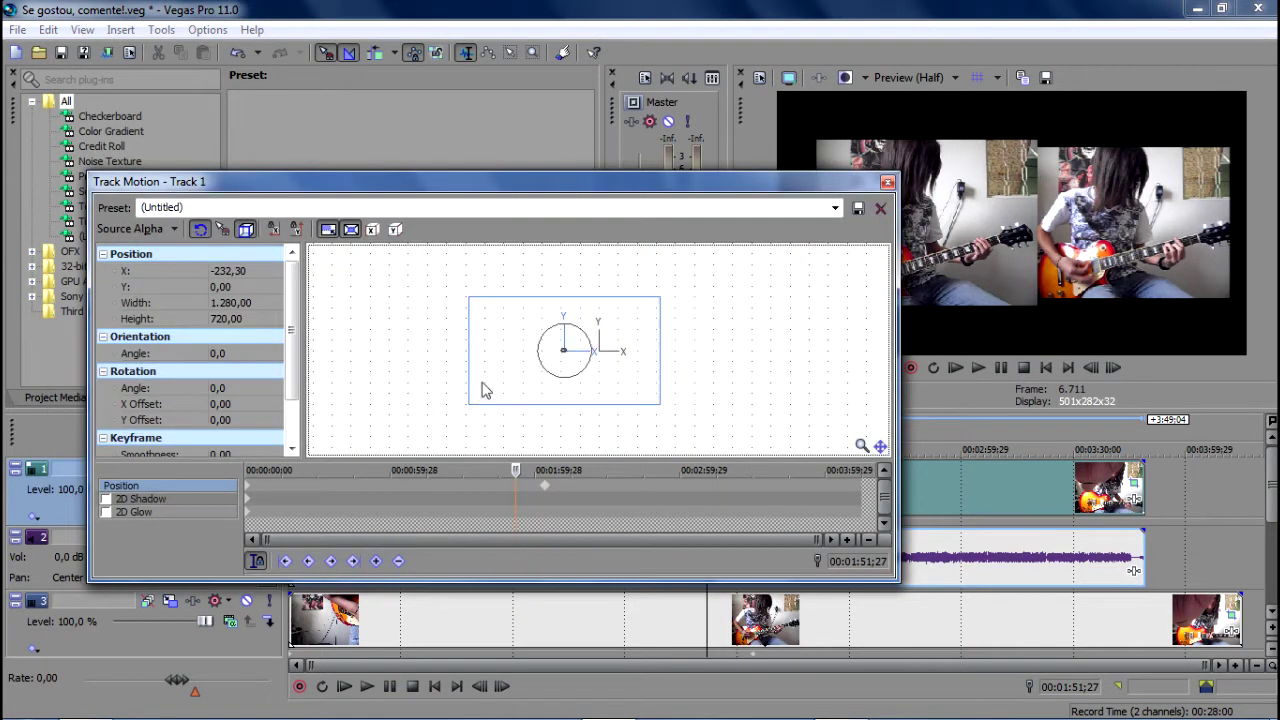
click(545, 492)
drag(557, 365, 543, 365)
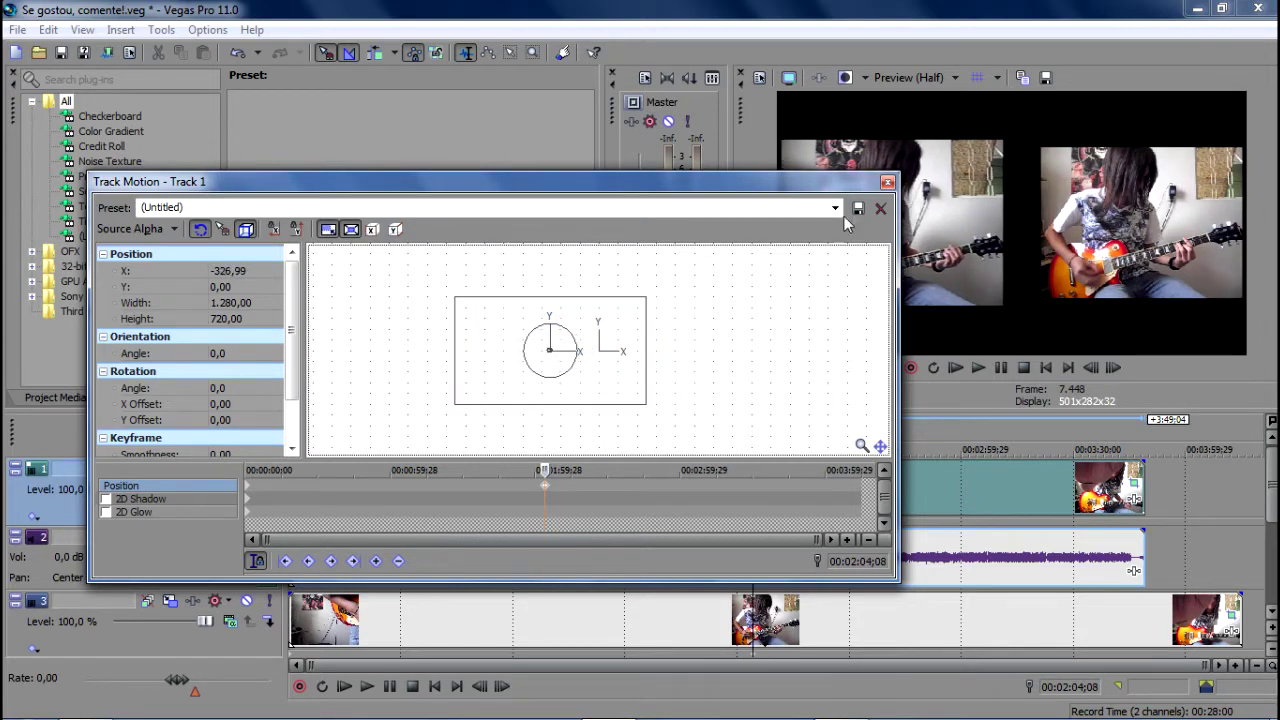
click(887, 182)
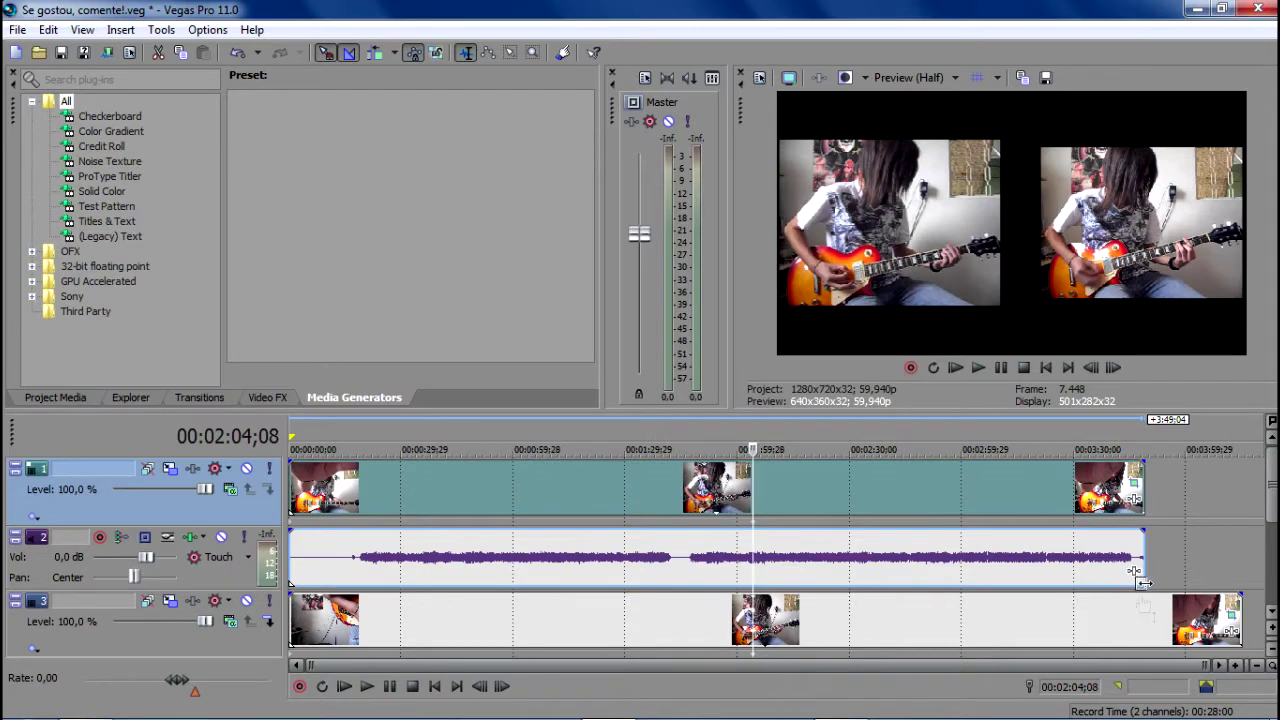
Step: At 00:03:13;24, narrow the Lead Guitar event's Pan/Crop frame to make its picture larger
click(1013, 620)
click(1233, 603)
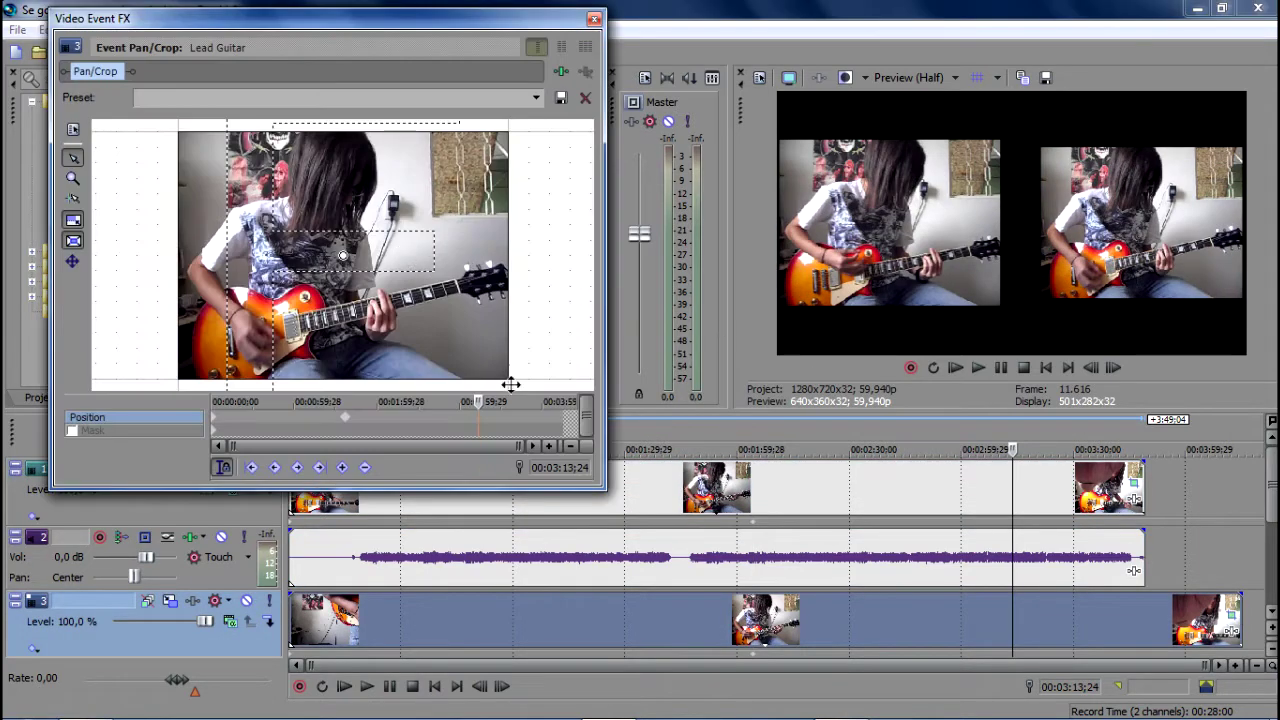
scroll(477, 296, down, 3)
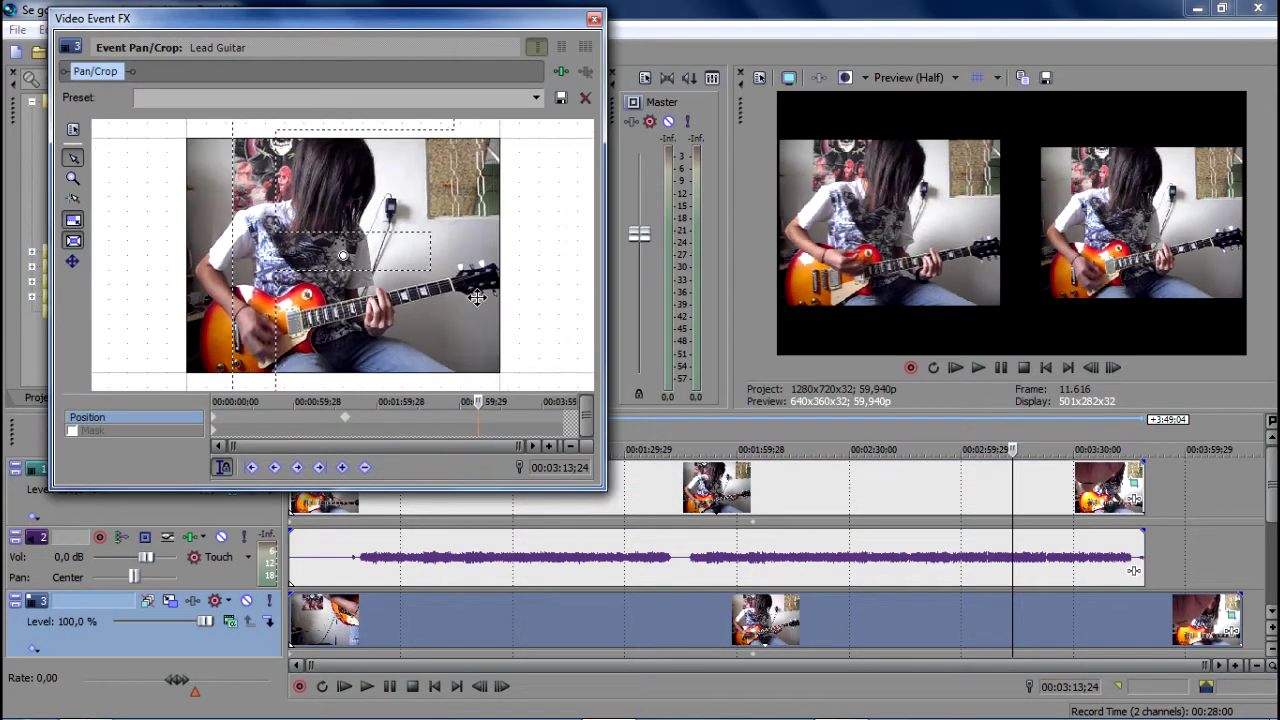
drag(563, 257, 531, 265)
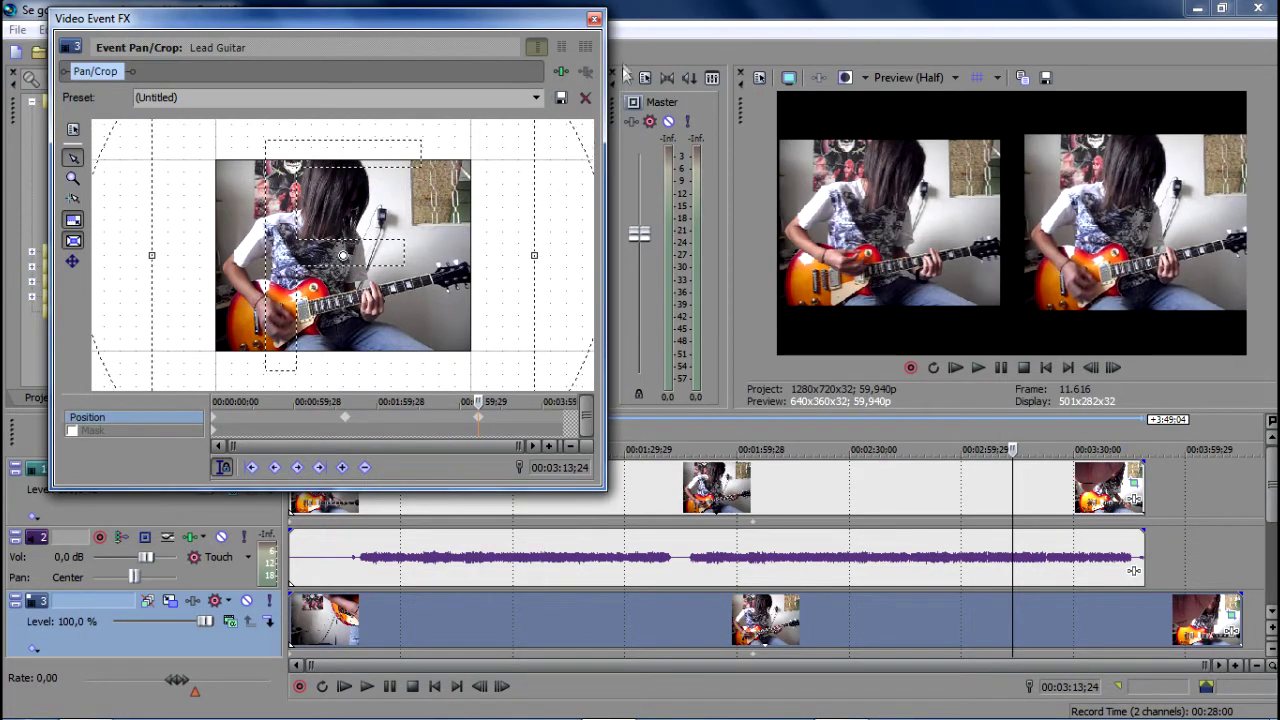
click(594, 18)
Step: Narrow the Rhyhtm Guitar event's Pan/Crop frame slightly at 00:03:46;19 to enlarge its picture
click(1136, 479)
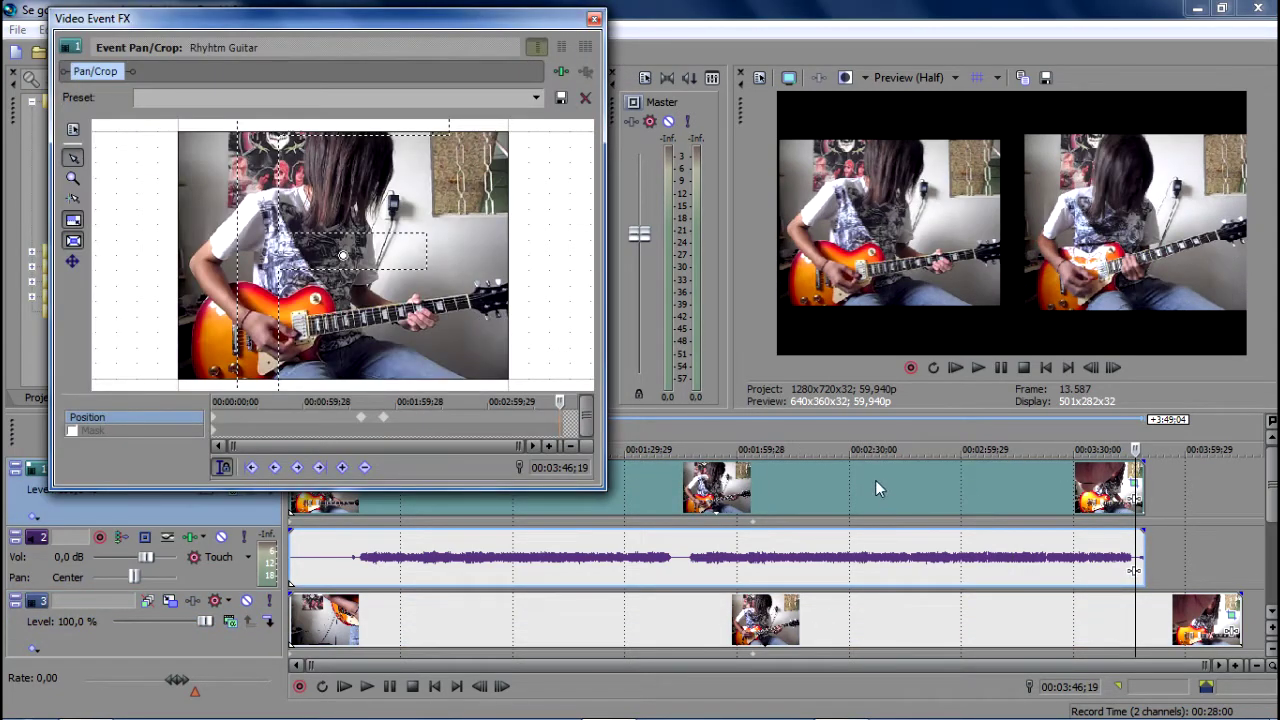
scroll(524, 336, down, 2)
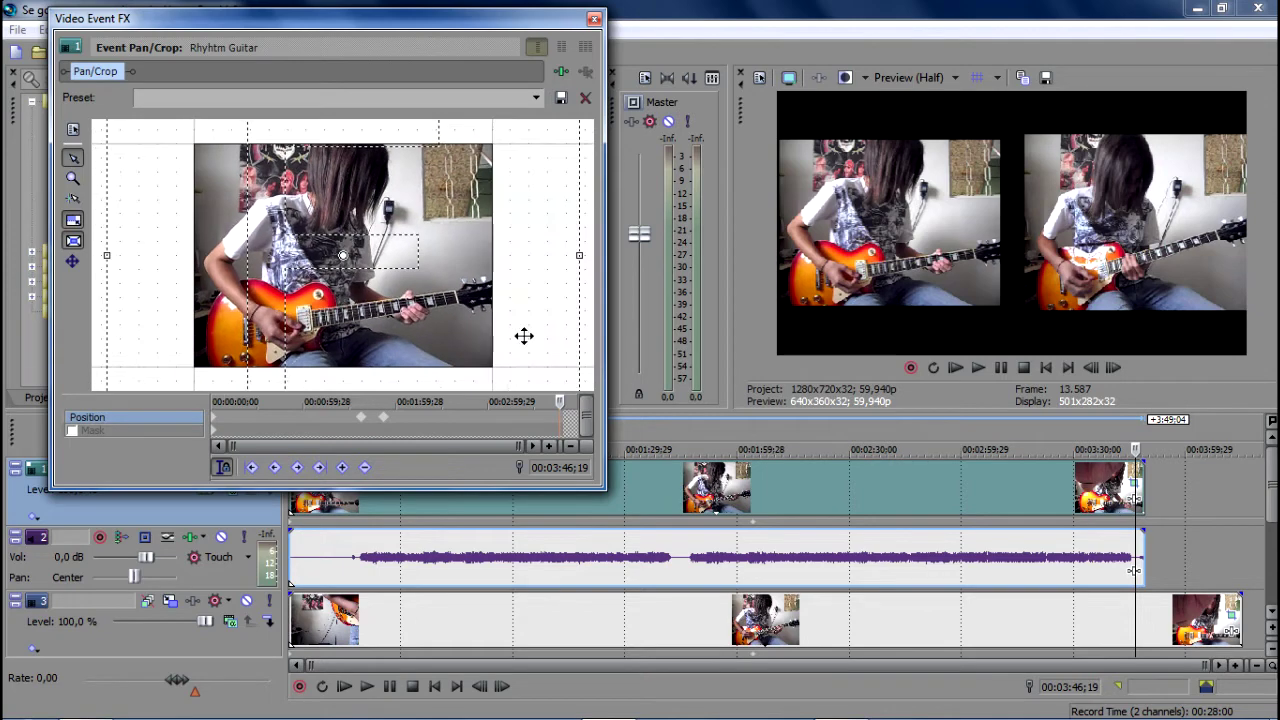
drag(576, 258, 561, 262)
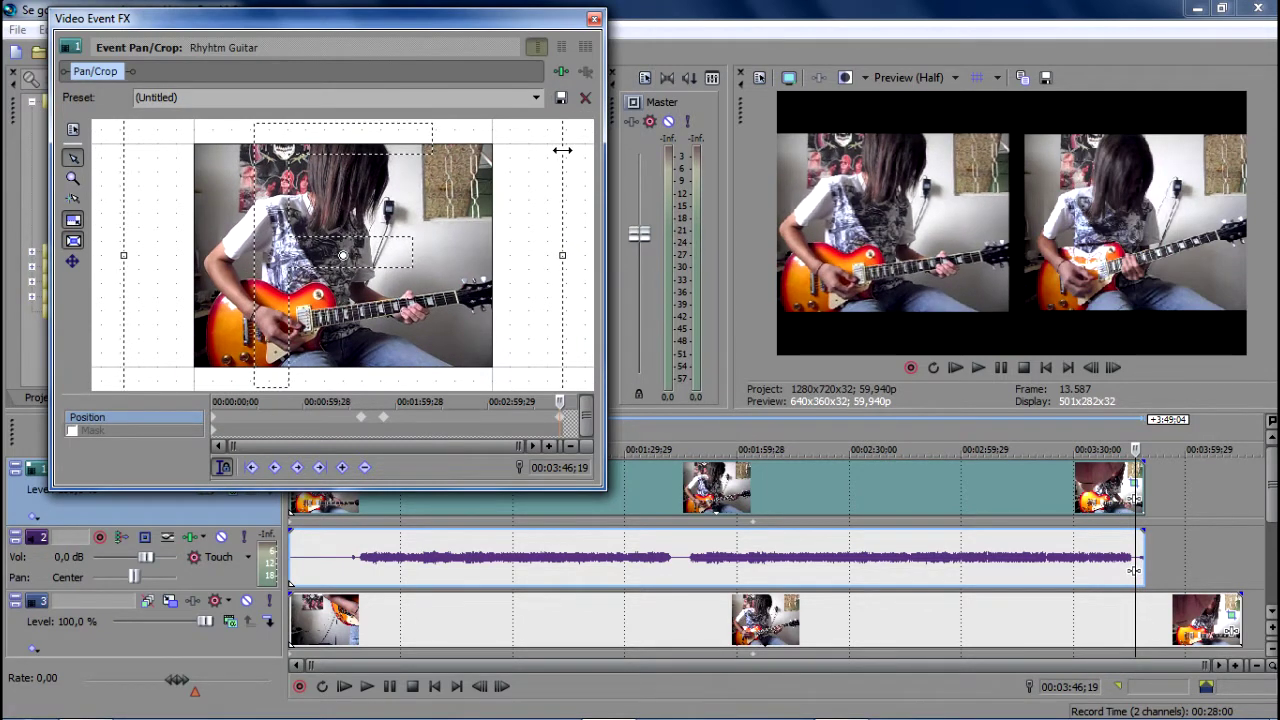
Step: At 00:03:46;19, shift track 3's Track Motion frame left to about X 314,41
drag(562, 150, 563, 150)
click(594, 19)
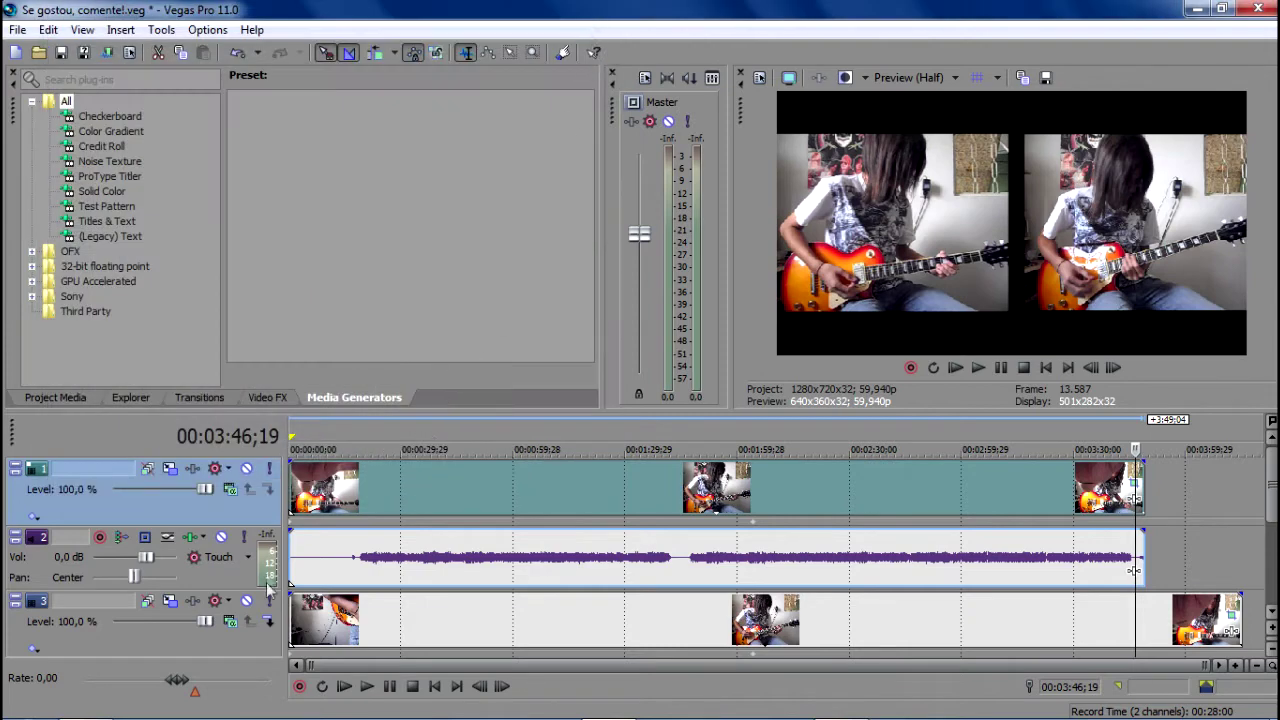
click(170, 601)
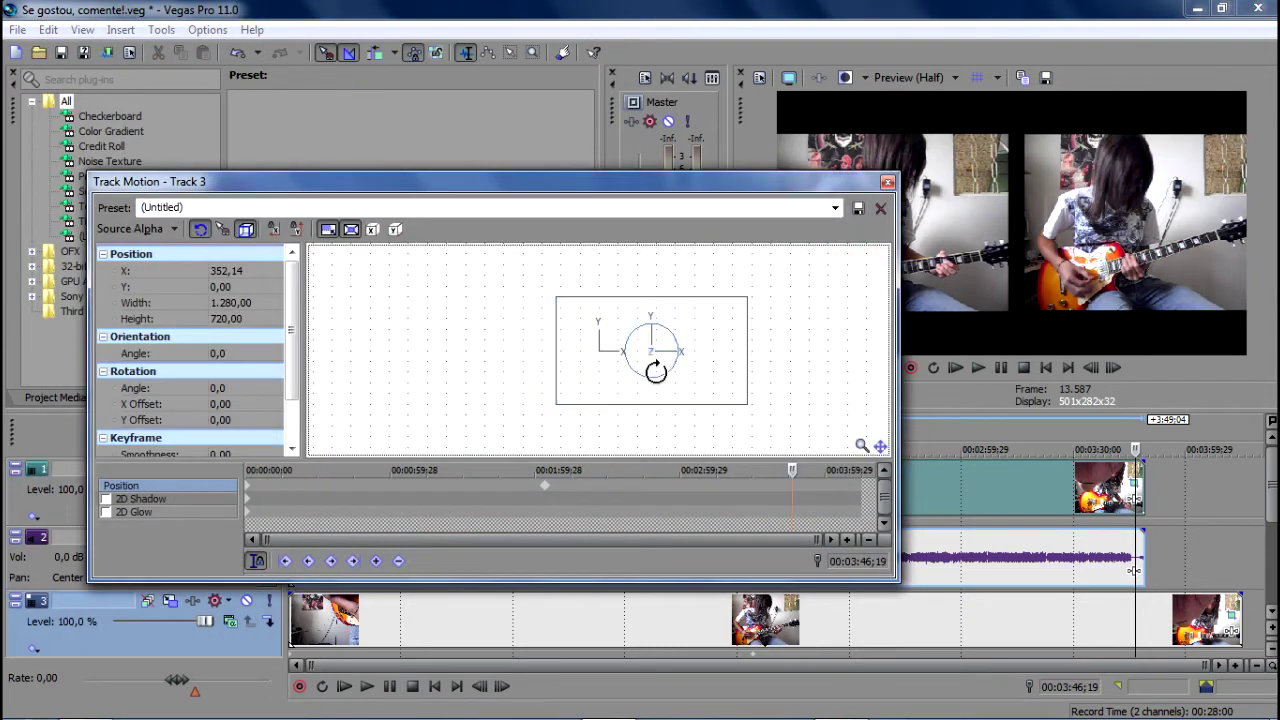
key(Left)
key(Left)
key(Left)
key(Left)
key(Left)
key(Left)
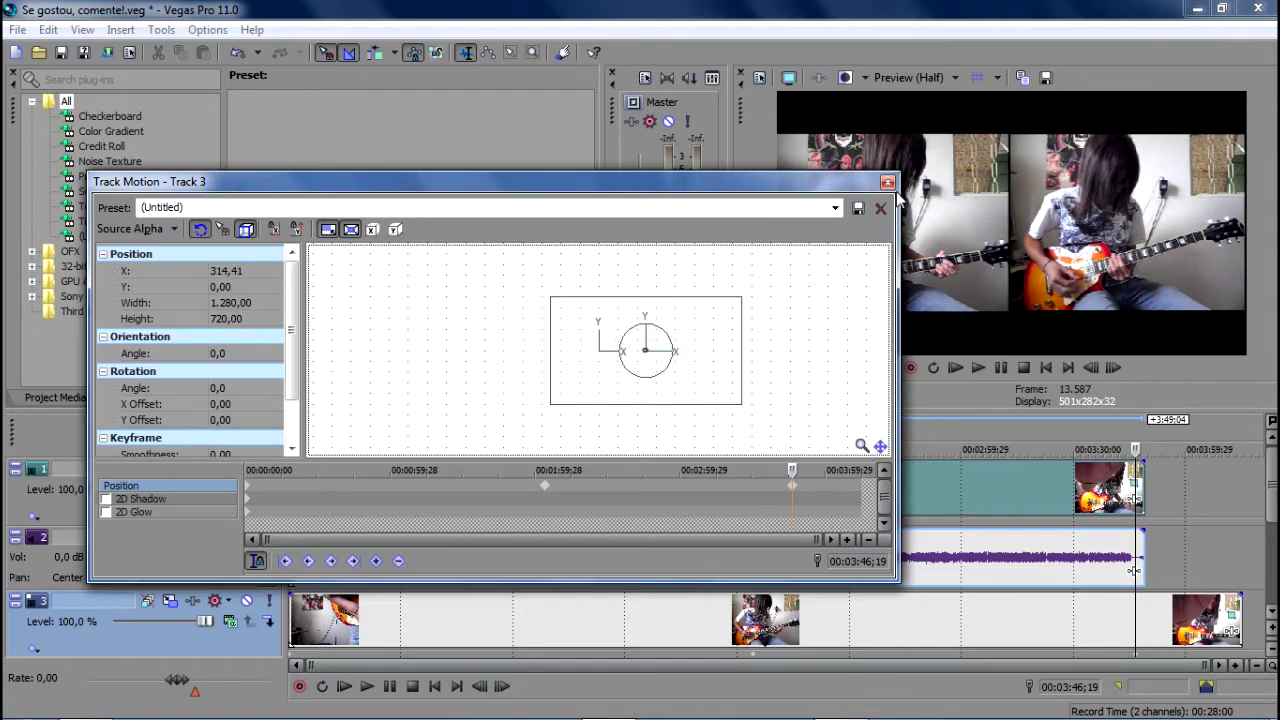
click(888, 183)
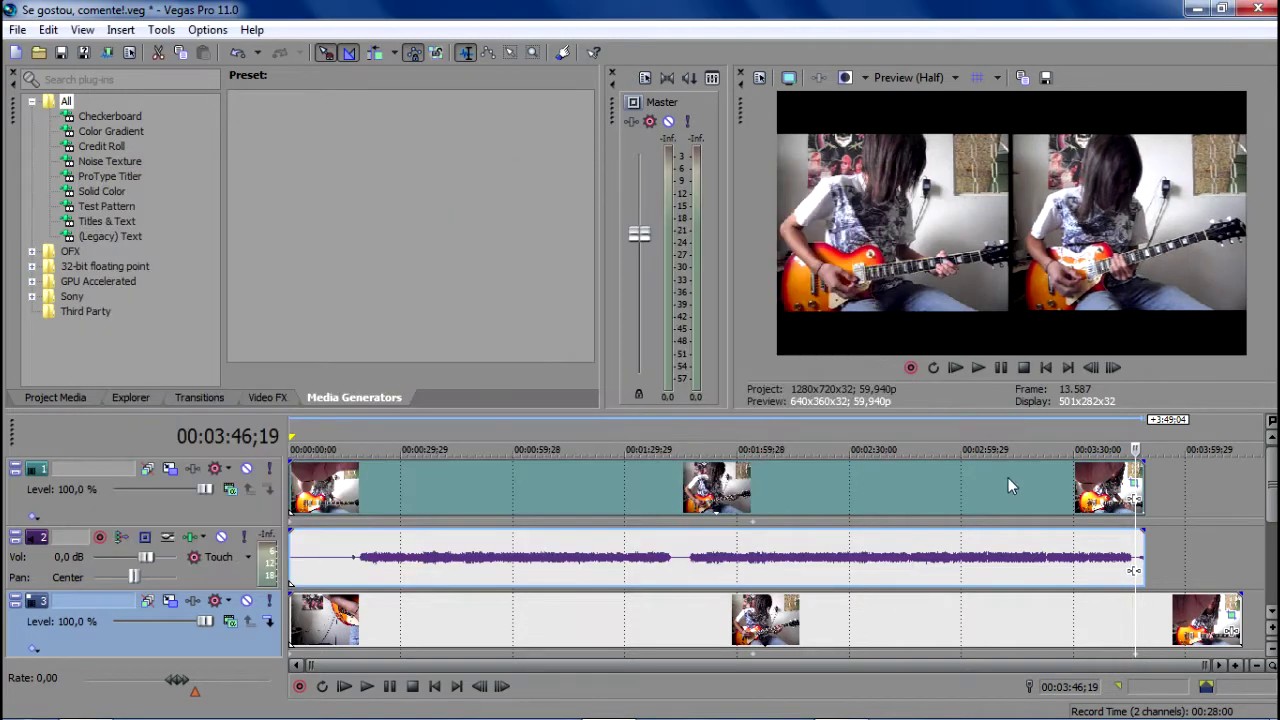
Step: At 00:03:46;19, shift track 1's Track Motion frame right to about X -320,70
click(230, 489)
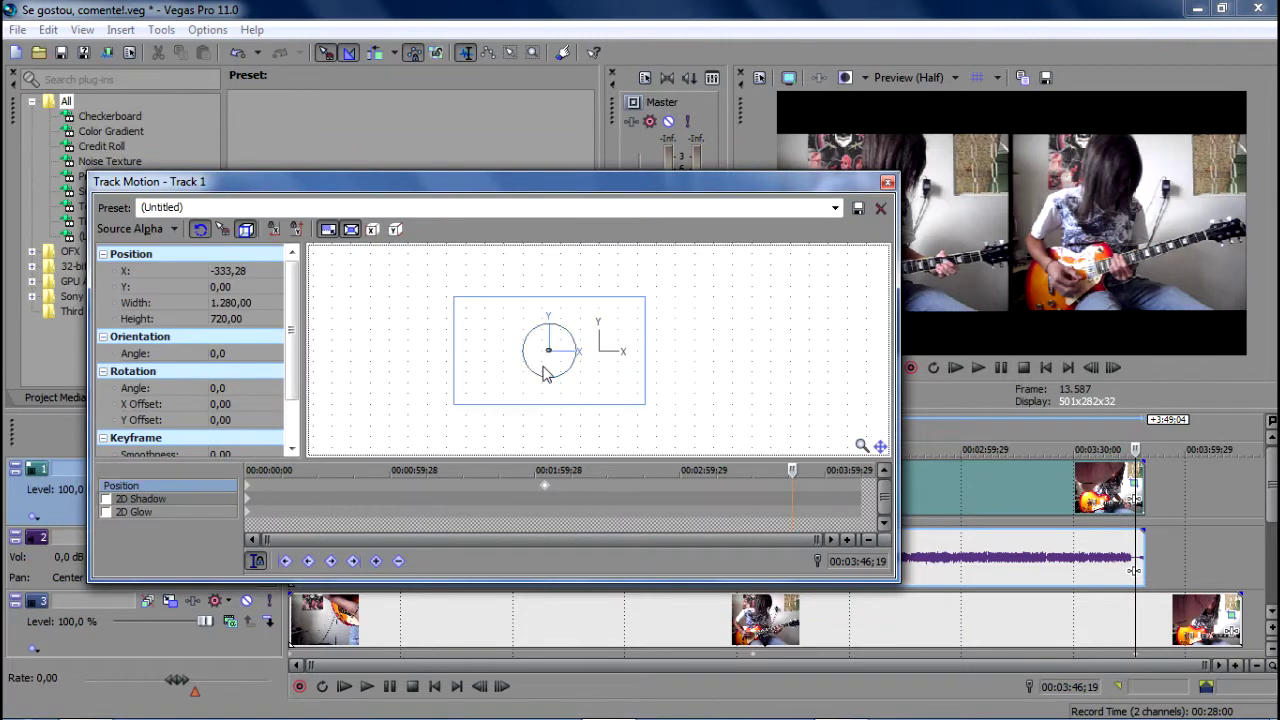
drag(545, 373, 547, 373)
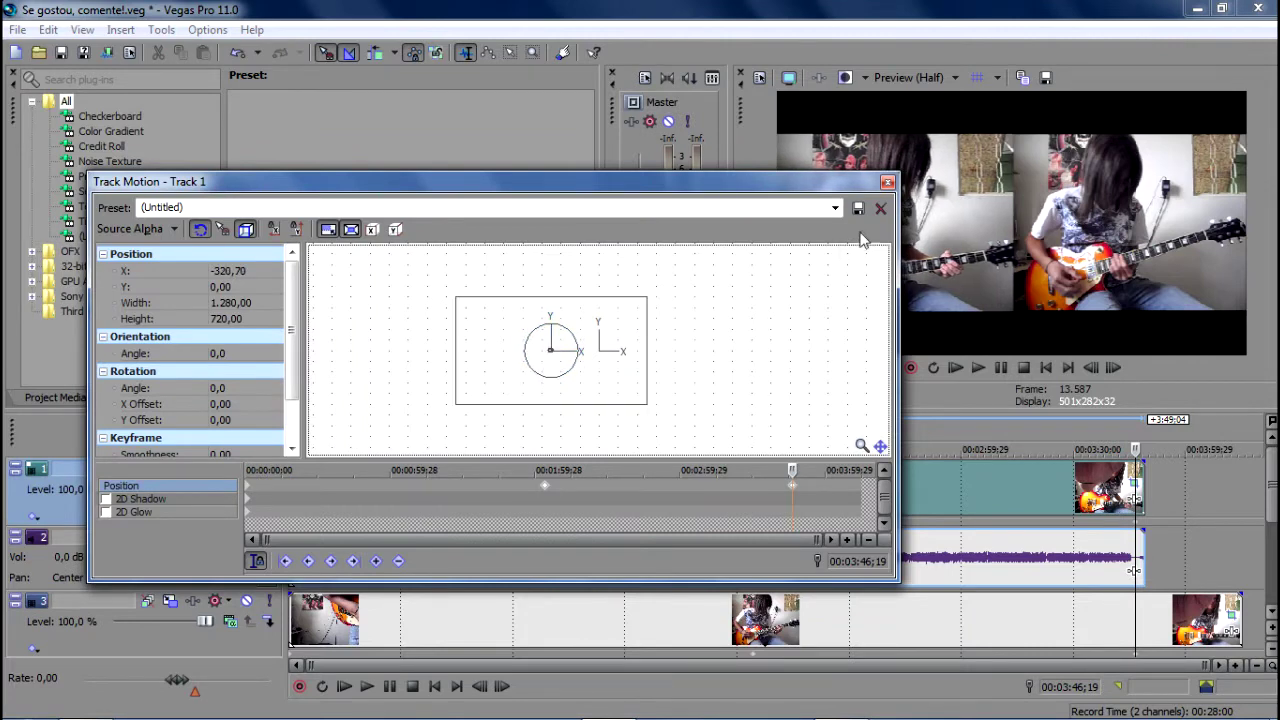
click(887, 183)
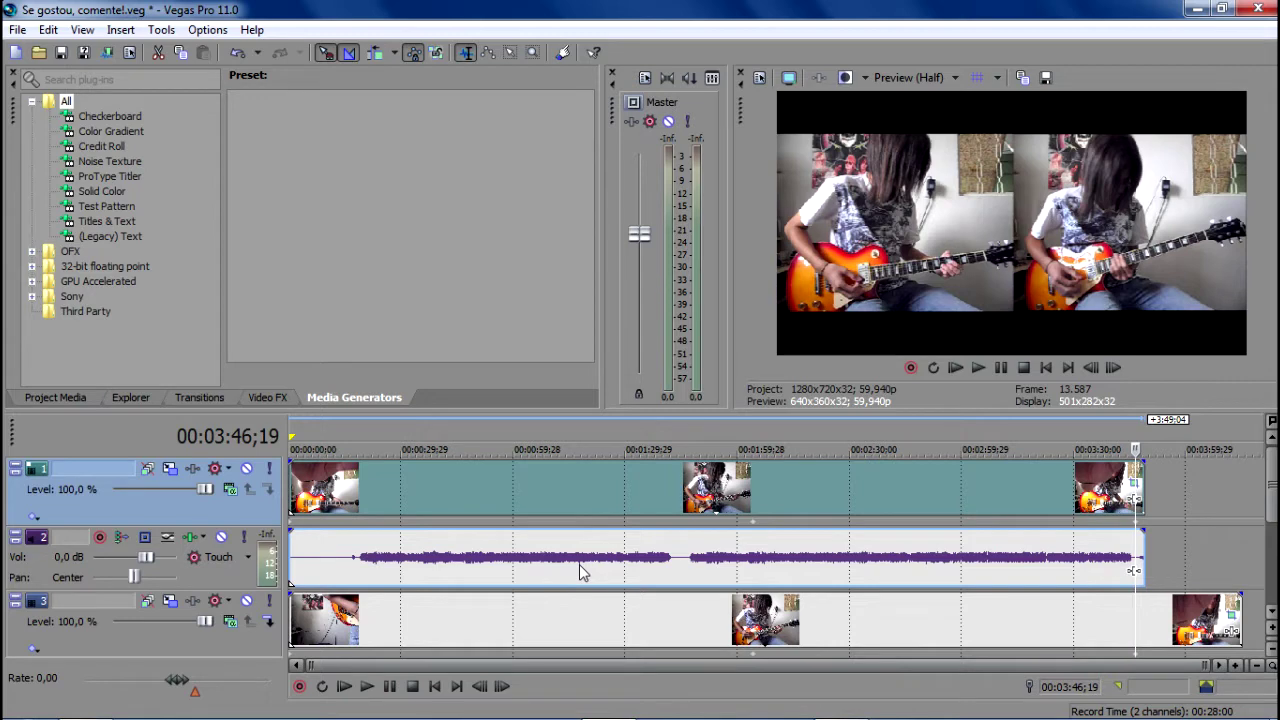
Step: Reduce the Rhyhtm Guitar event's Pan/Crop keyframes to a single one at the start, keeping the framing from 00:03:46;19
click(1135, 487)
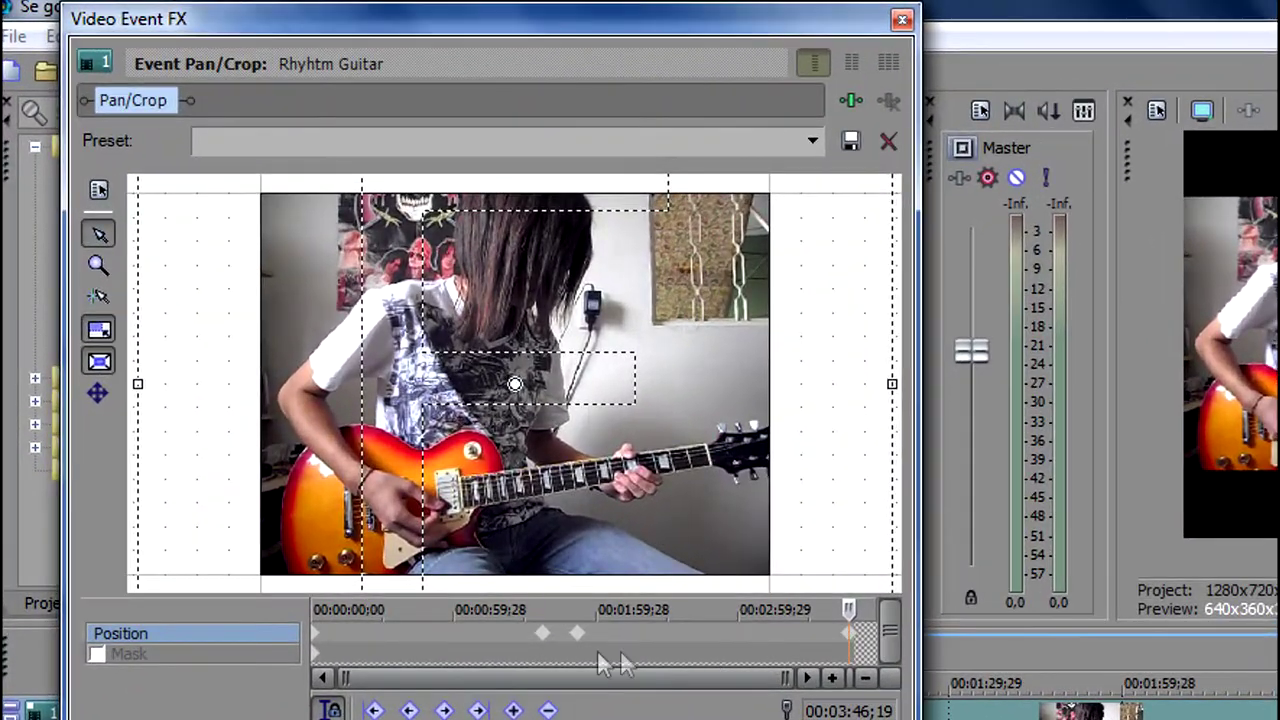
click(577, 633)
key(Delete)
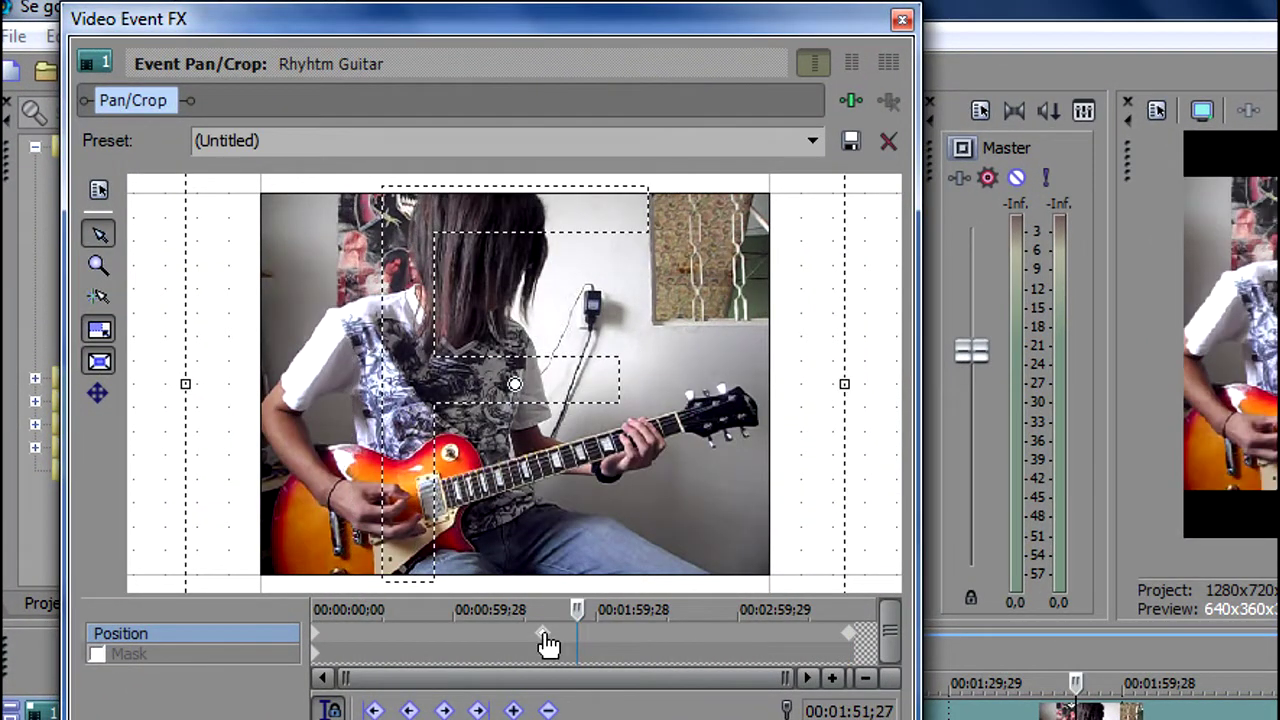
click(543, 633)
key(Delete)
click(312, 638)
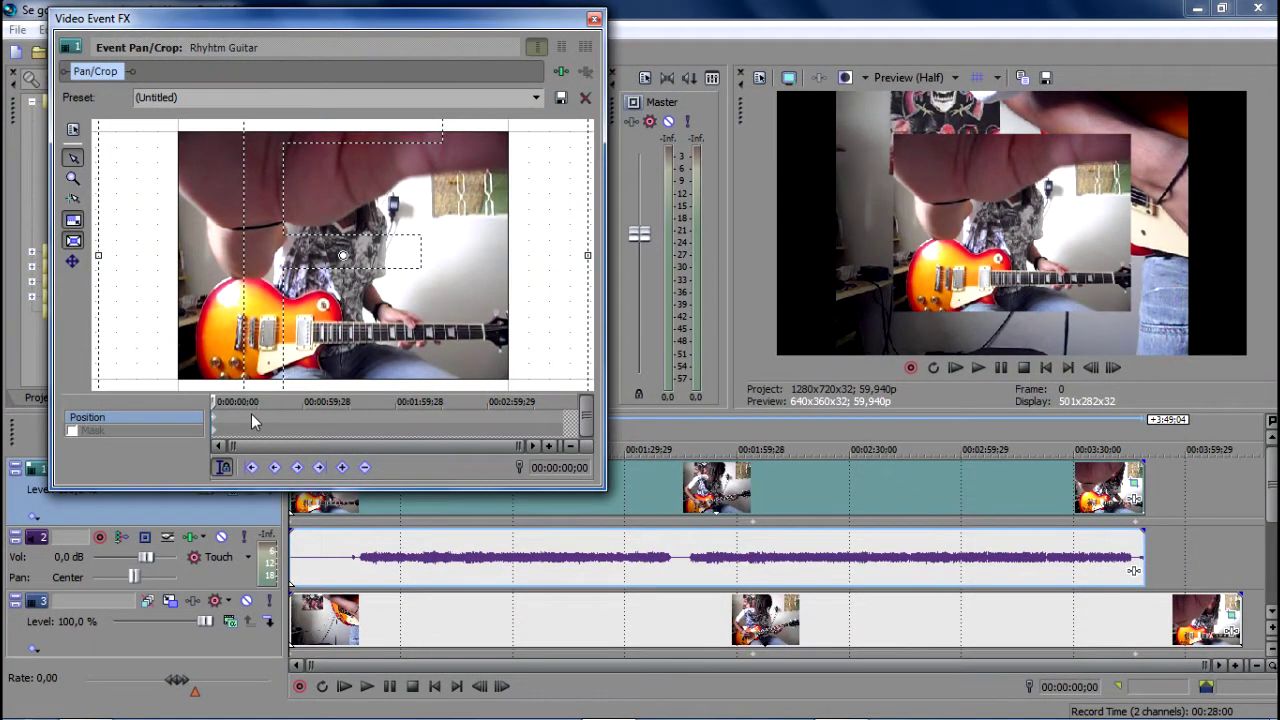
click(243, 426)
click(275, 416)
click(594, 18)
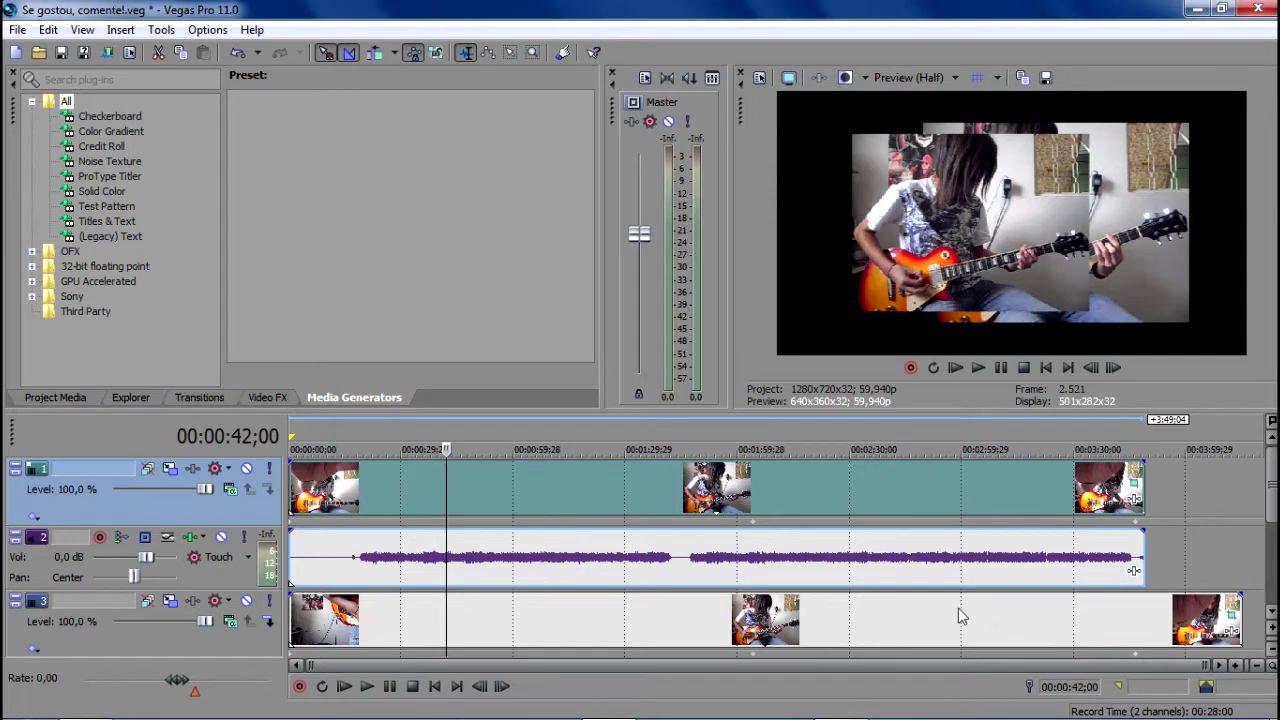
Step: Check how the two guitar pictures line up at several points between 00:00:42;00 and 00:02:48;27
click(541, 615)
click(641, 614)
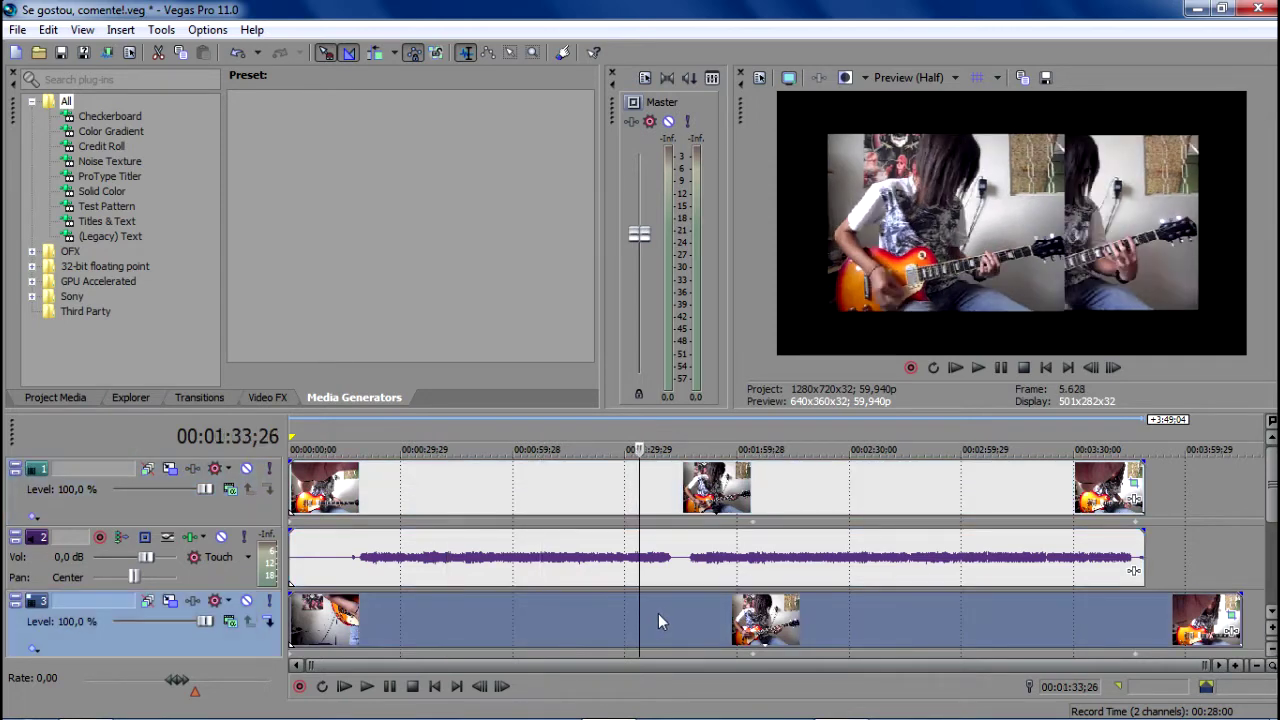
click(718, 615)
click(756, 616)
click(848, 608)
click(899, 601)
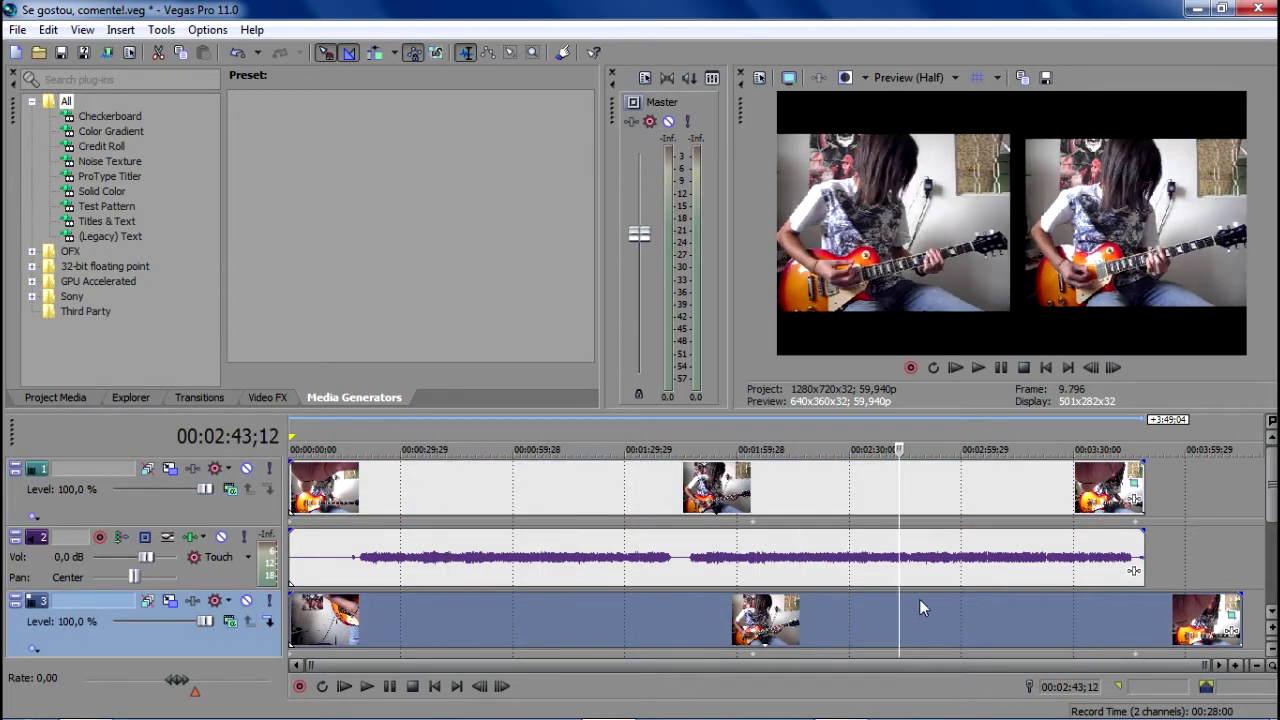
click(919, 599)
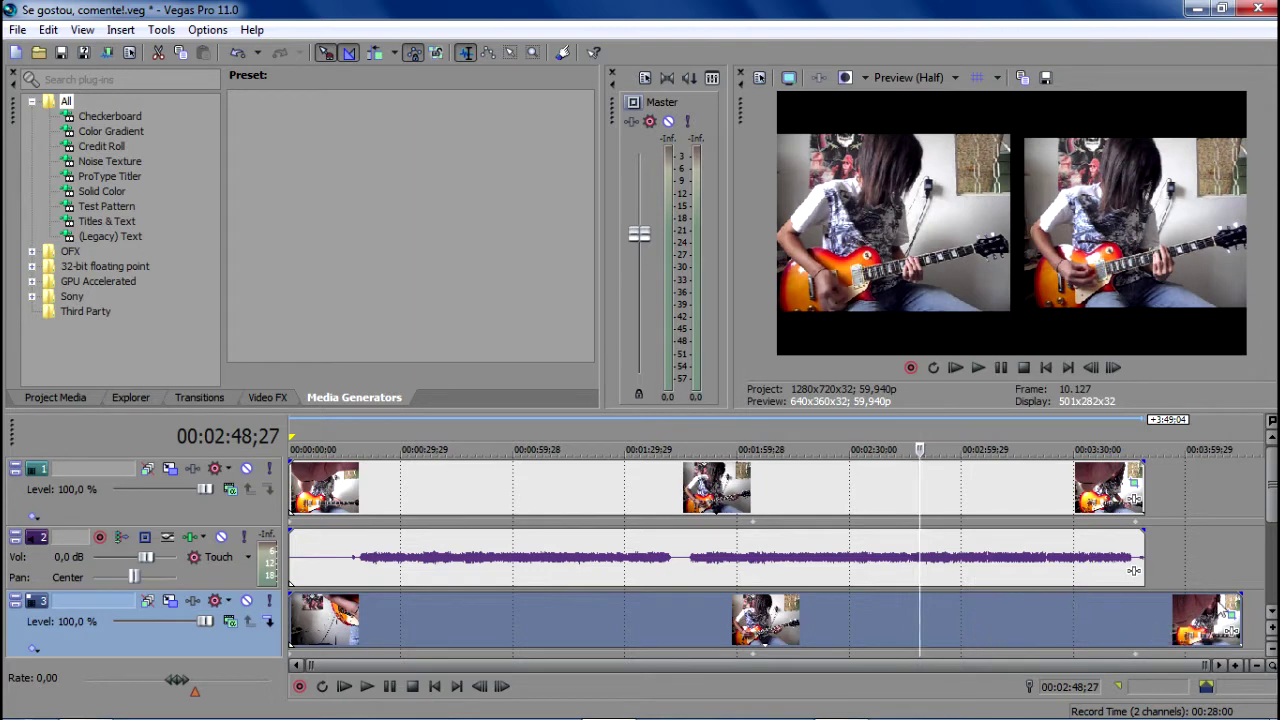
Step: Reduce the Lead Guitar event's Pan/Crop keyframes to a single one at the start, keeping the last keyframe's framing
click(1231, 614)
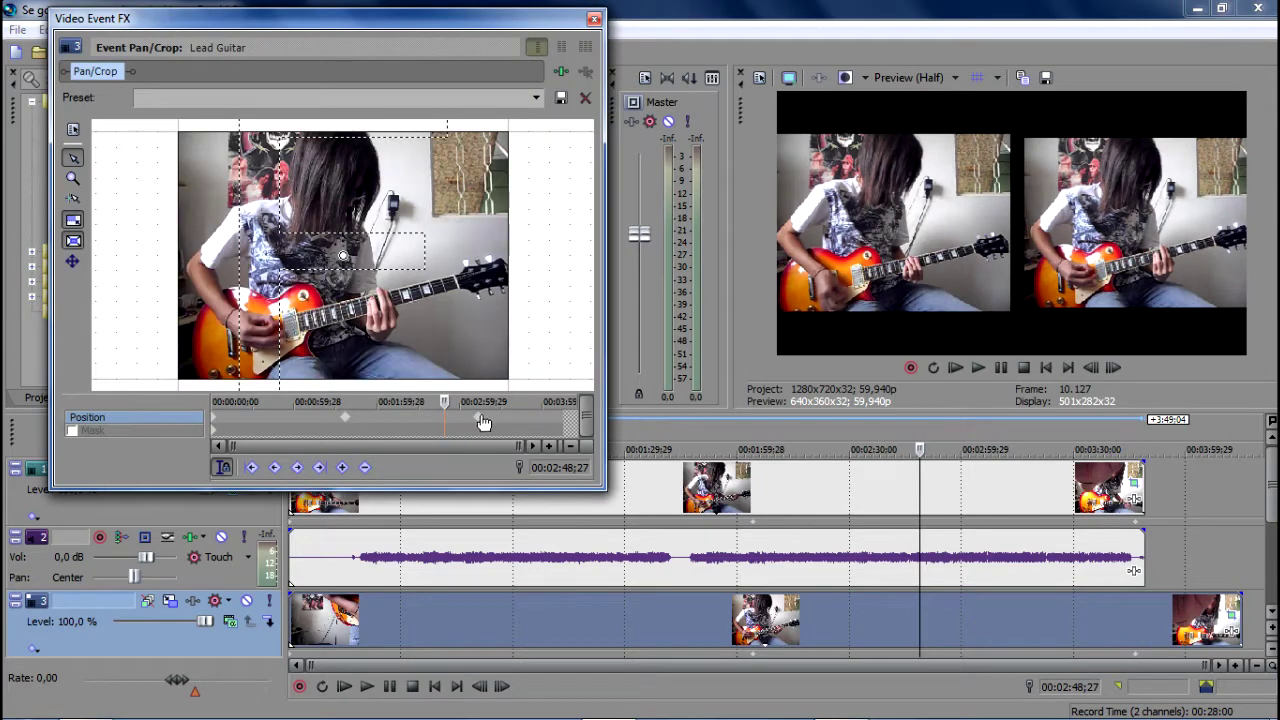
drag(345, 420, 213, 420)
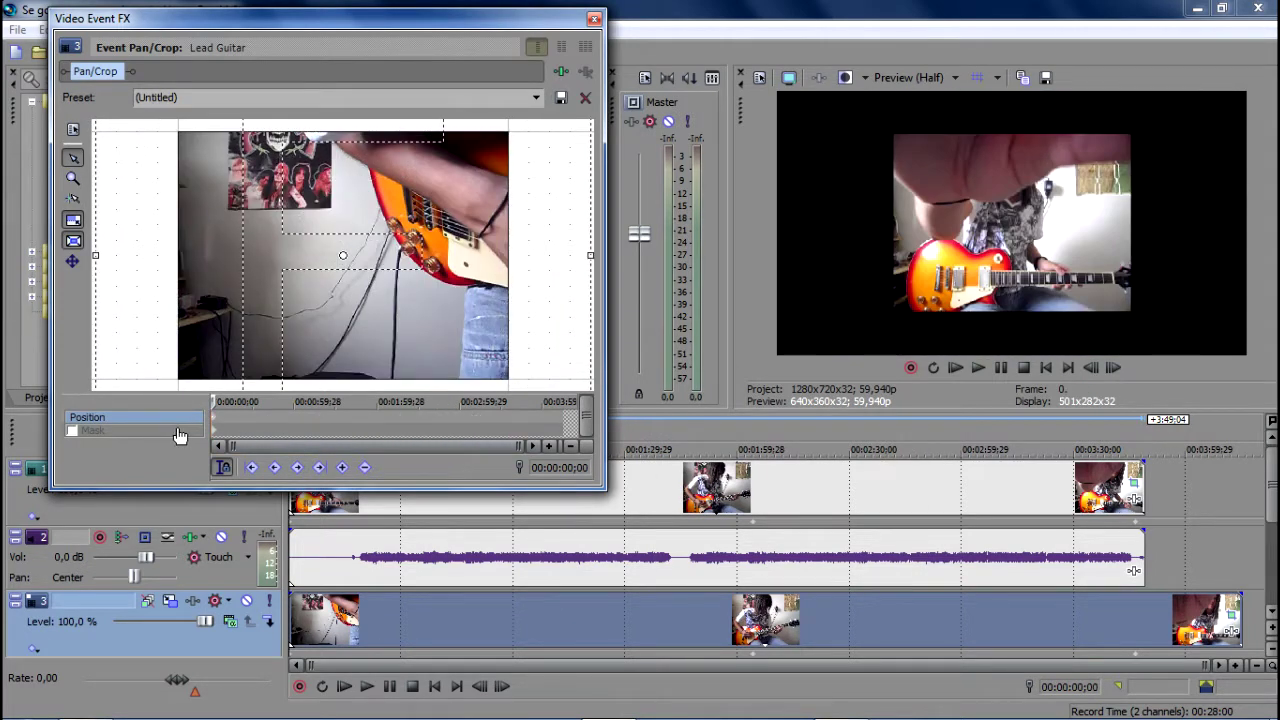
click(594, 18)
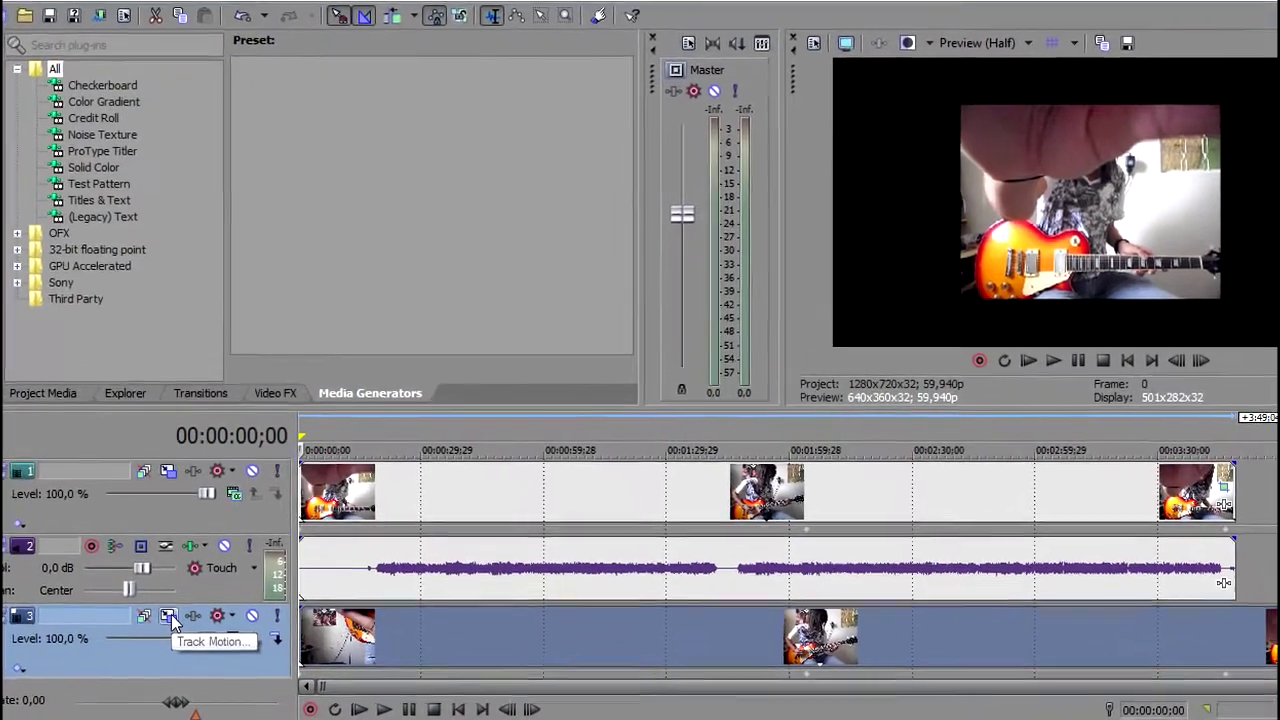
Step: Delete track 3's first two Track Motion keyframes and move the remaining X 320,70 keyframe to the start
click(170, 601)
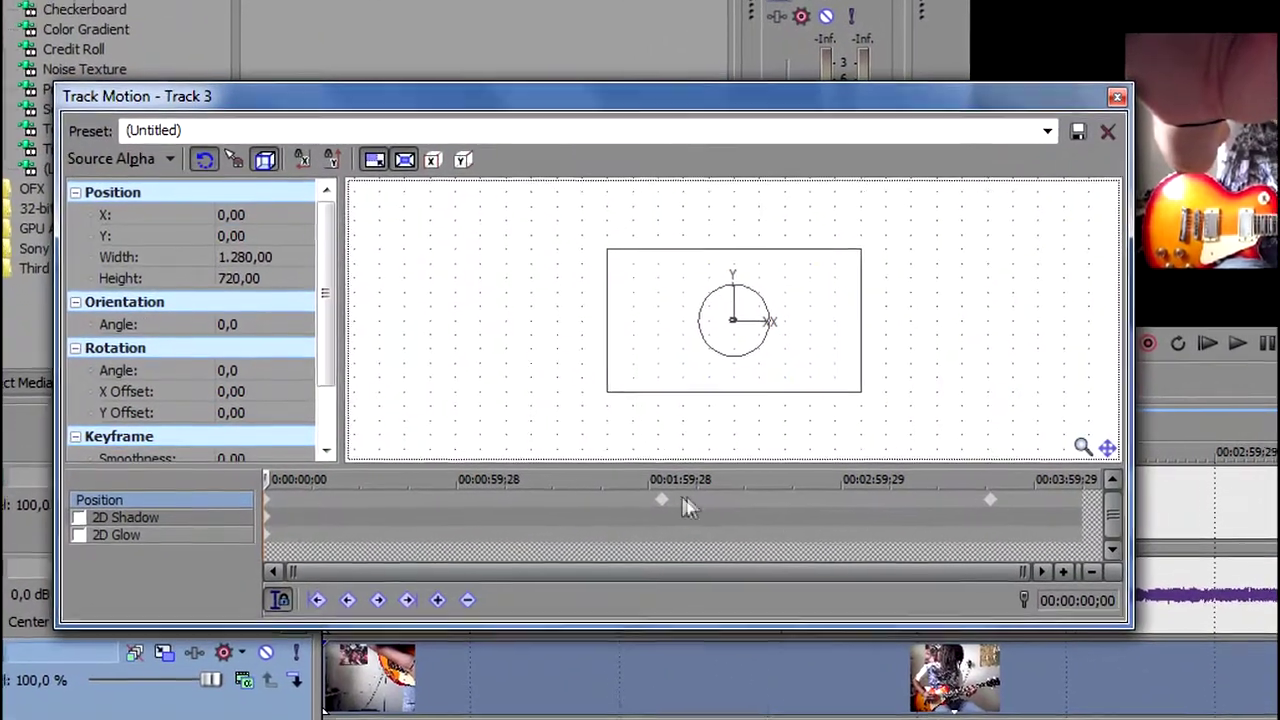
click(596, 492)
key(Delete)
click(269, 501)
key(Delete)
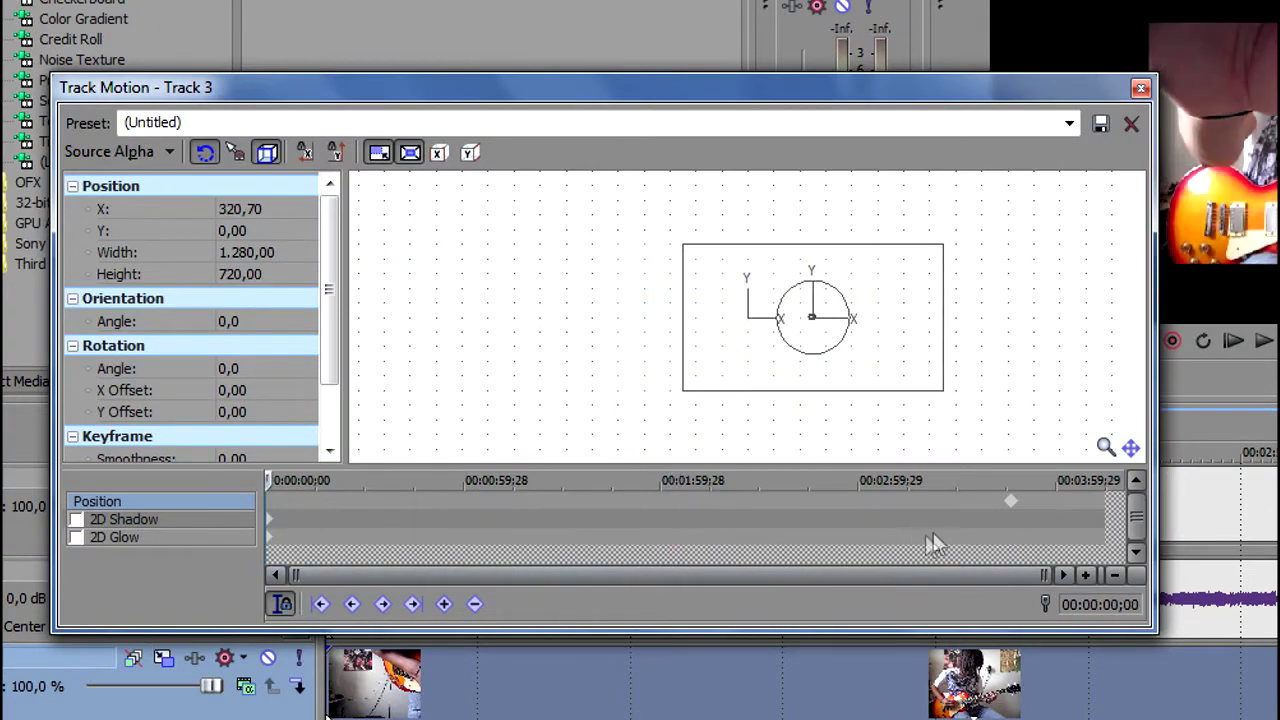
click(1140, 87)
Step: Delete track 1's first two Track Motion keyframes and move the remaining X -320,70 keyframe to the start
click(165, 487)
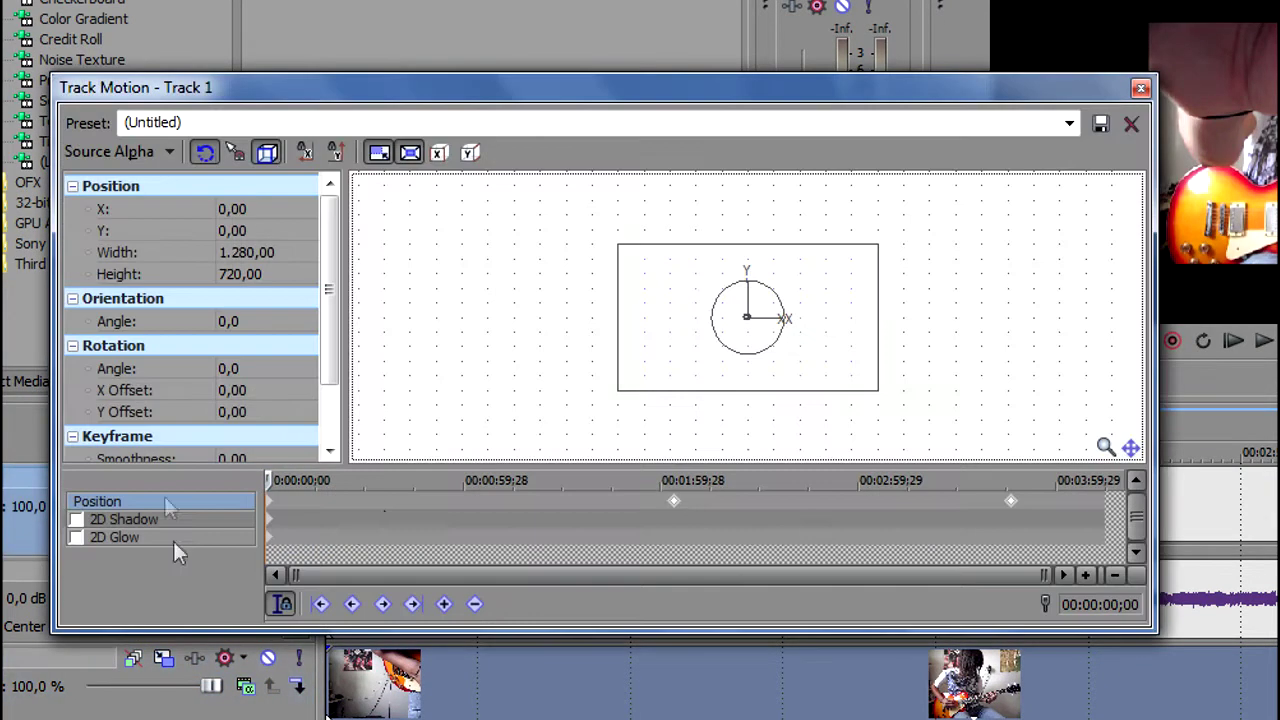
click(674, 501)
key(Delete)
click(270, 501)
key(Delete)
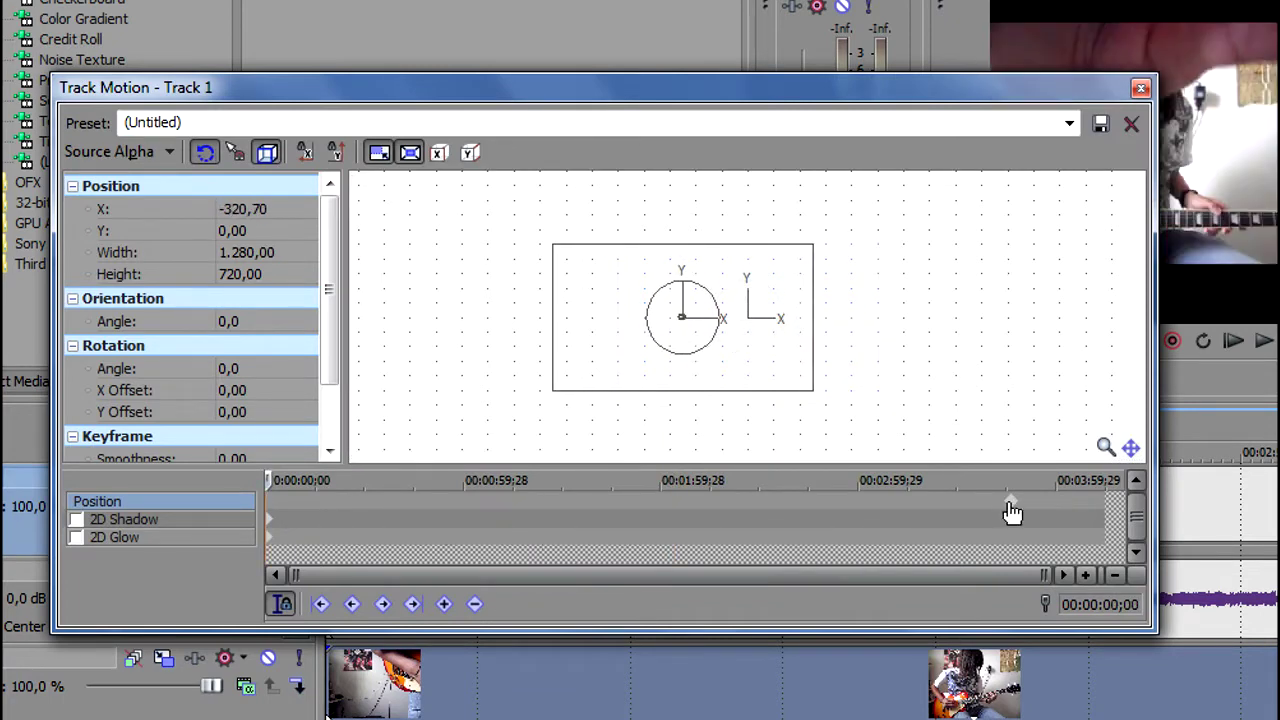
click(300, 507)
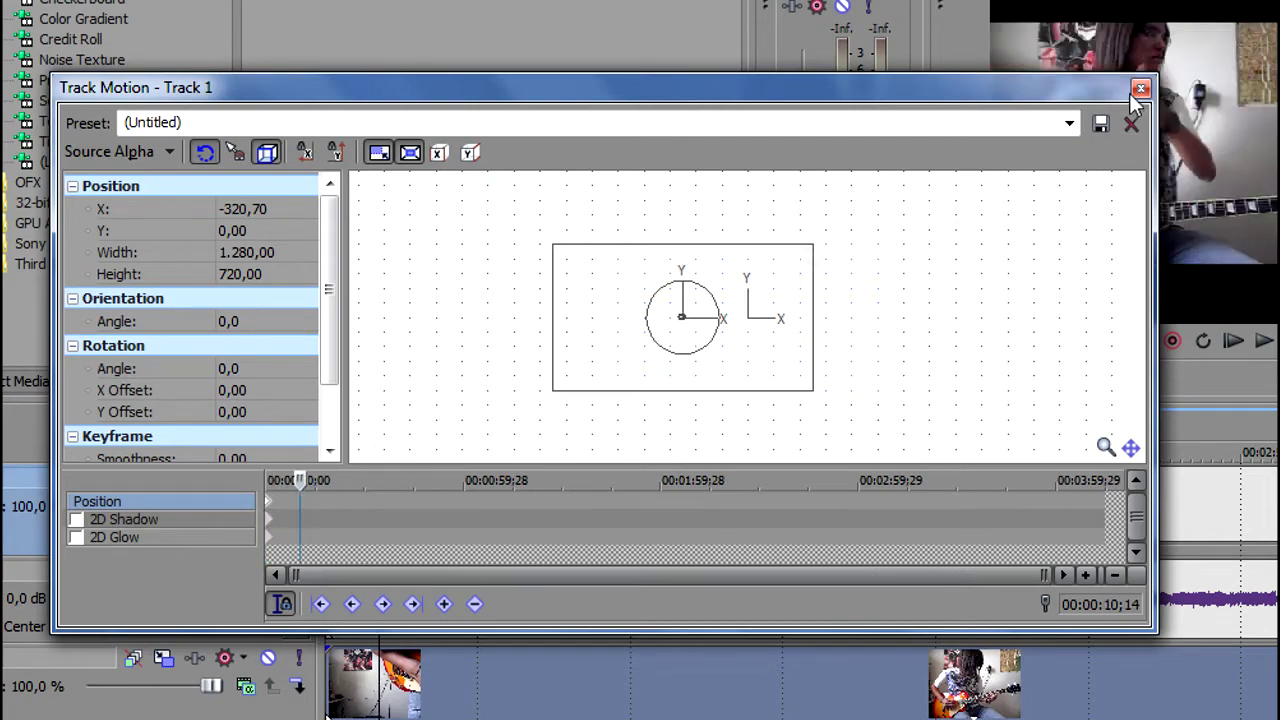
click(1138, 89)
Step: Examine the side-by-side alignment of both guitar clips at points across the whole timeline
click(560, 512)
click(834, 506)
click(972, 499)
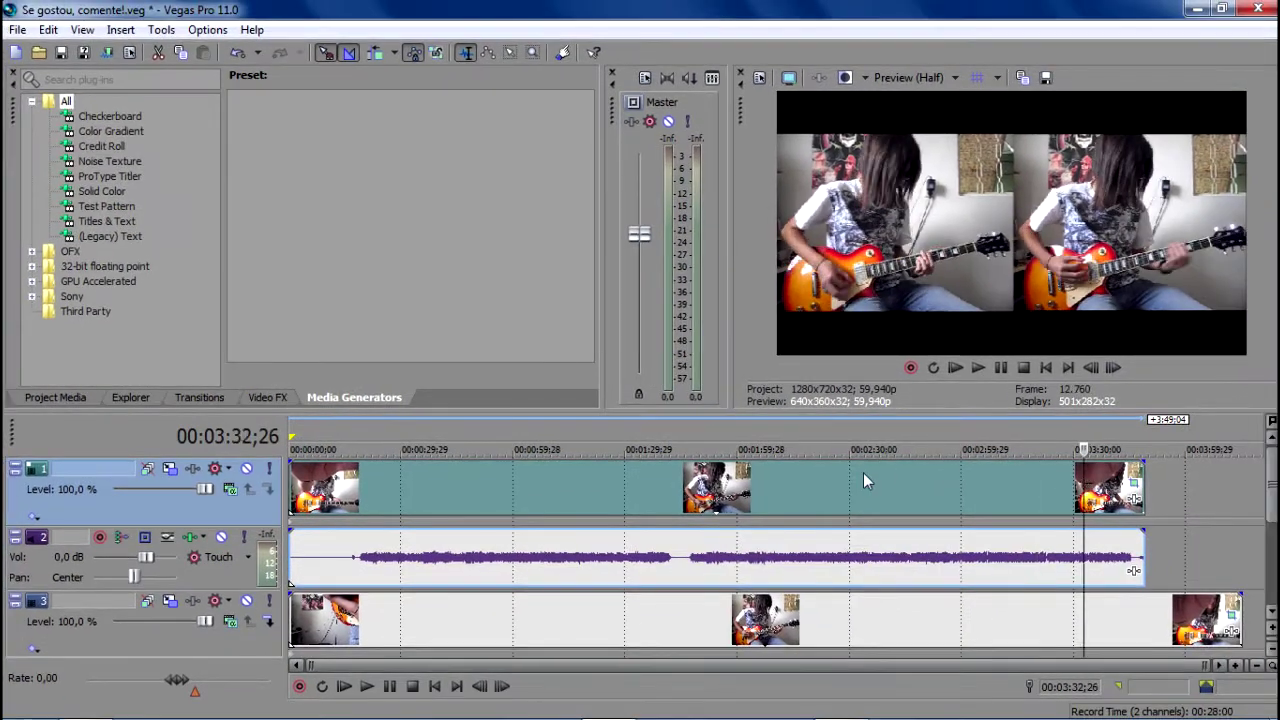
click(863, 473)
click(681, 478)
click(554, 485)
click(444, 487)
click(355, 487)
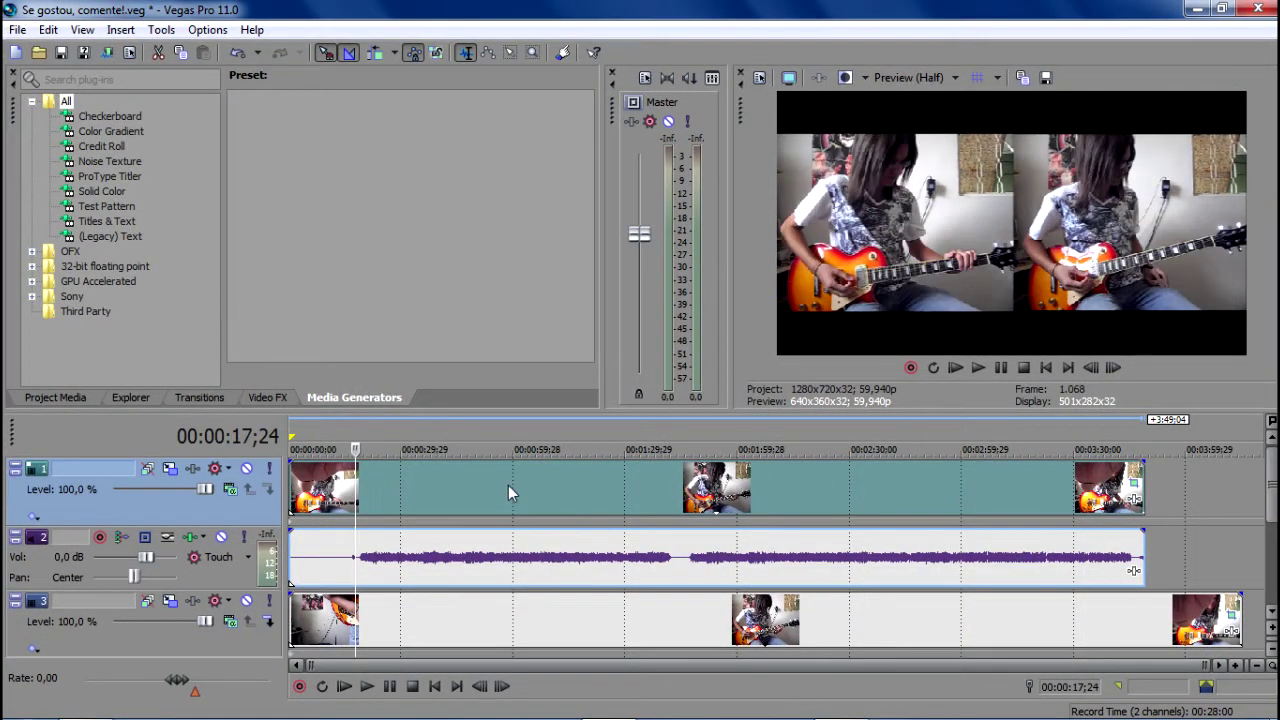
click(508, 485)
click(592, 485)
click(695, 486)
click(758, 485)
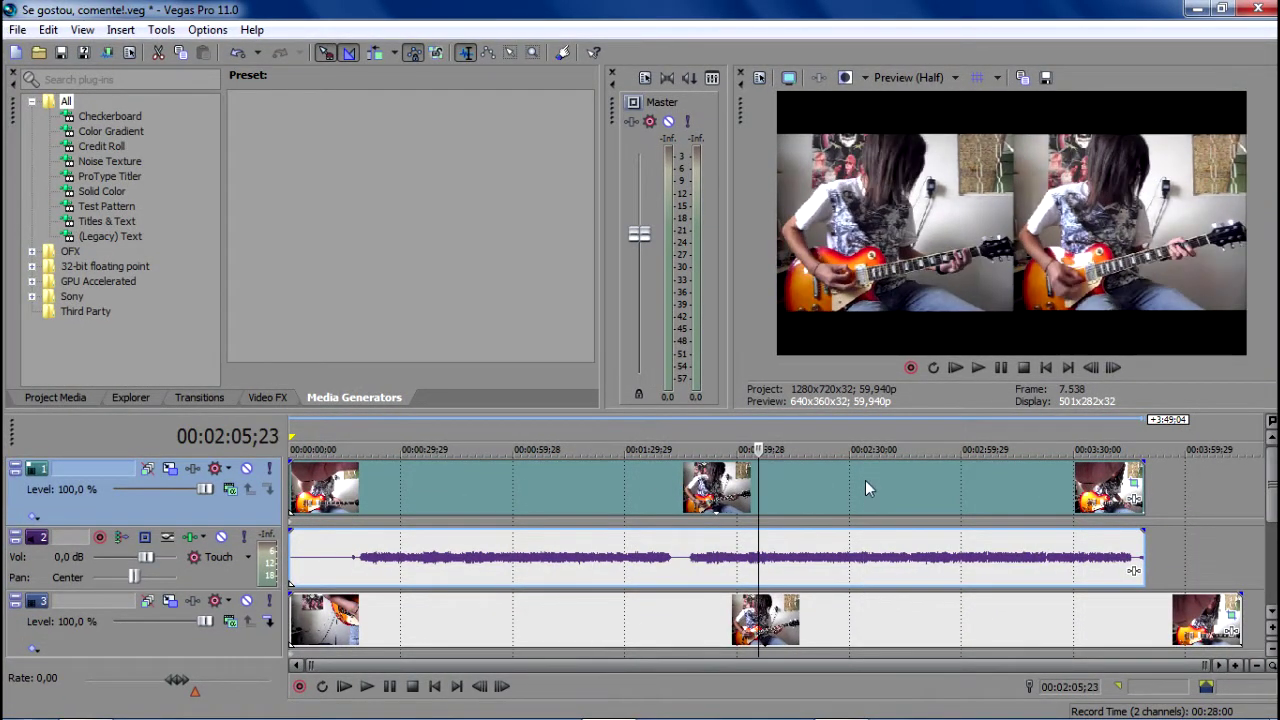
click(889, 480)
click(931, 472)
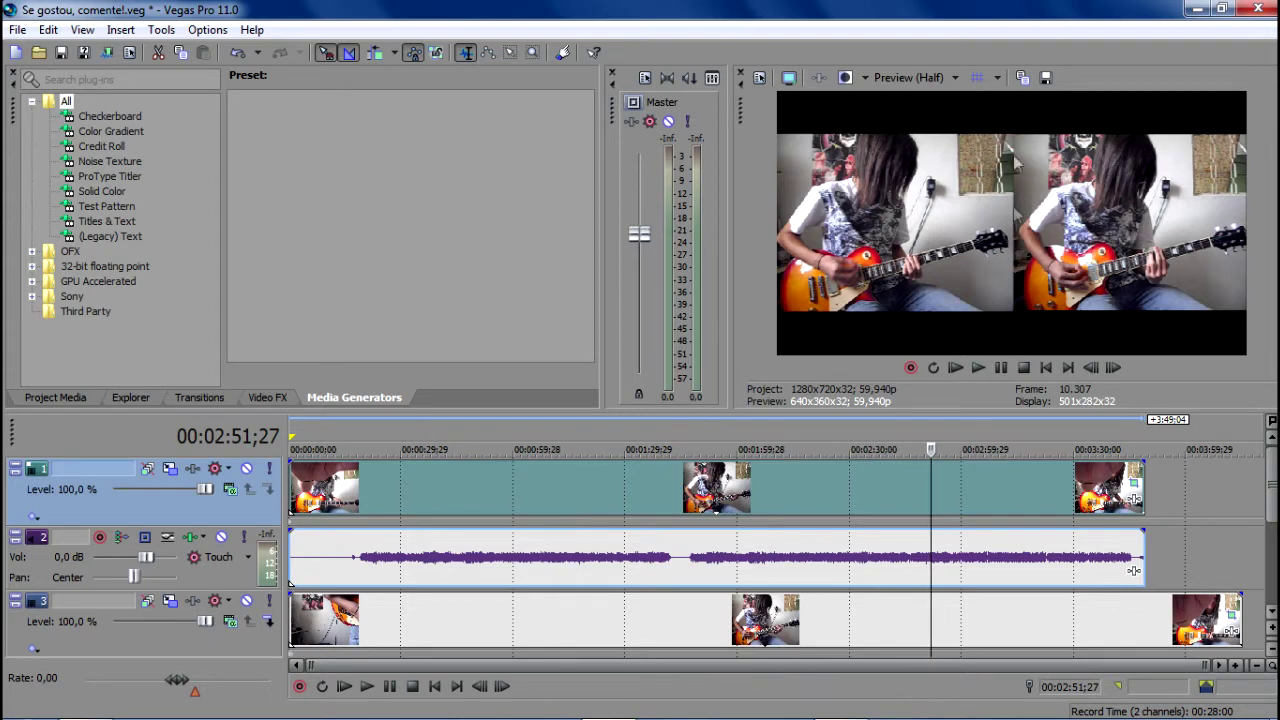
Step: Apply the 16:9 Widescreen TV aspect ratio preset to the Rhyhtm Guitar event's Pan/Crop at 00:02:51;27
click(1135, 483)
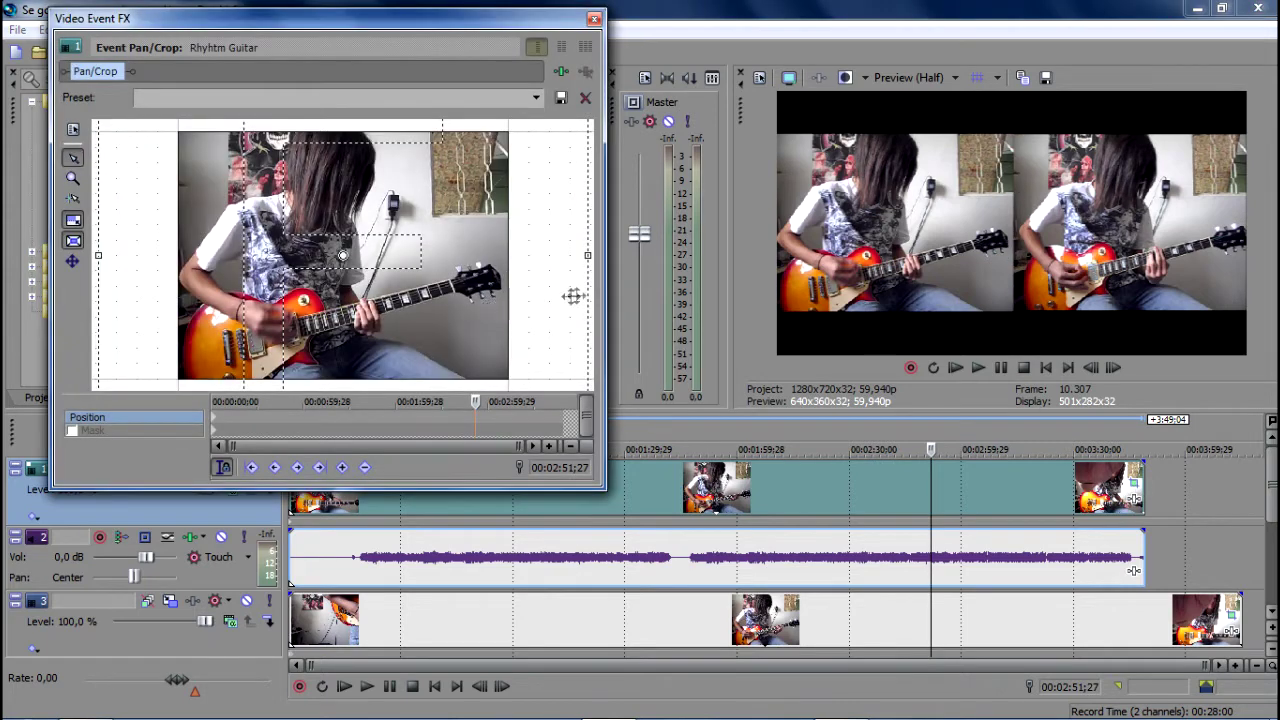
drag(591, 257, 542, 260)
click(536, 98)
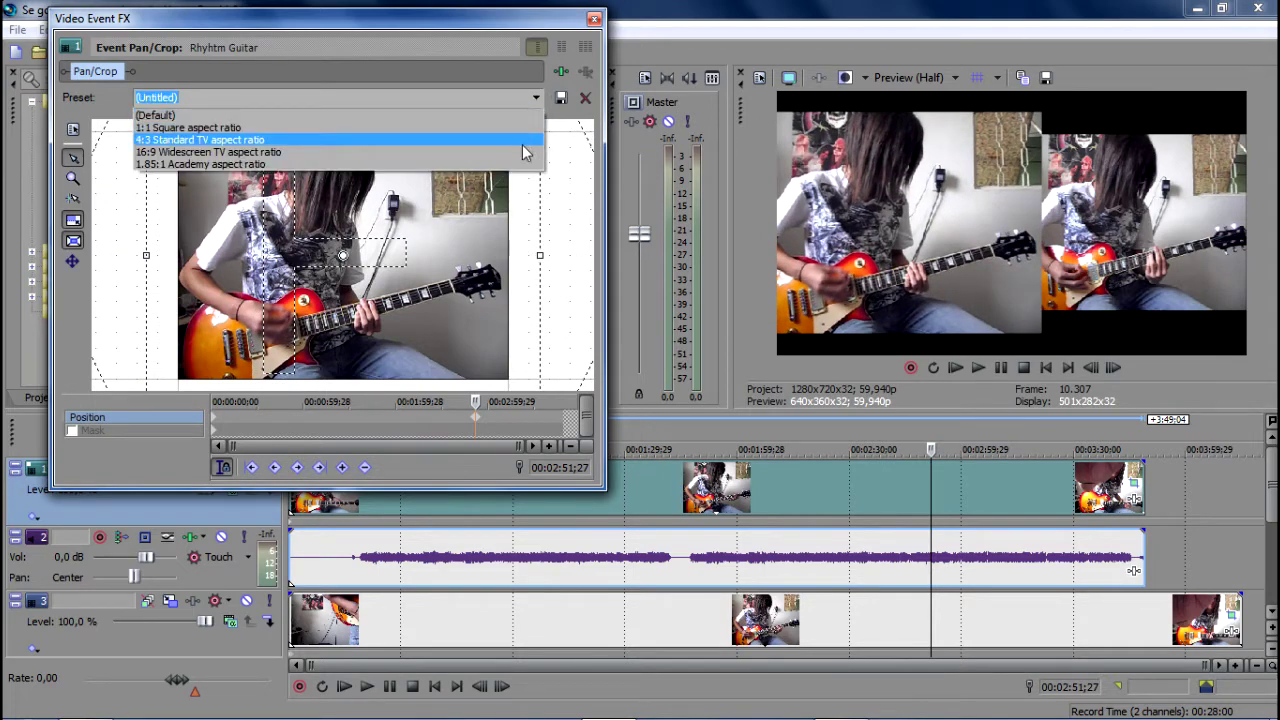
click(527, 151)
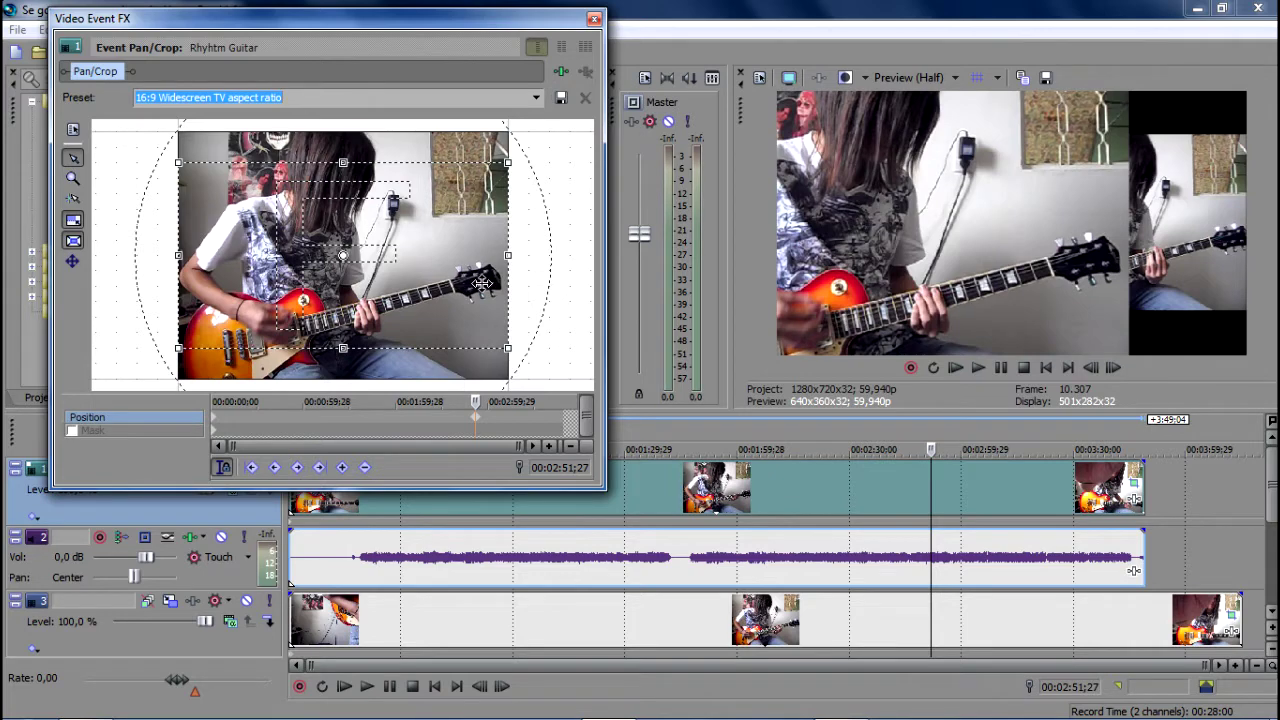
Step: Narrow the Rhyhtm Guitar event's Pan/Crop frame and shift it down to frame the player's torso and guitar
drag(512, 278, 390, 282)
key(Down)
key(Down)
key(Down)
key(Down)
key(Down)
key(Down)
drag(425, 275, 410, 310)
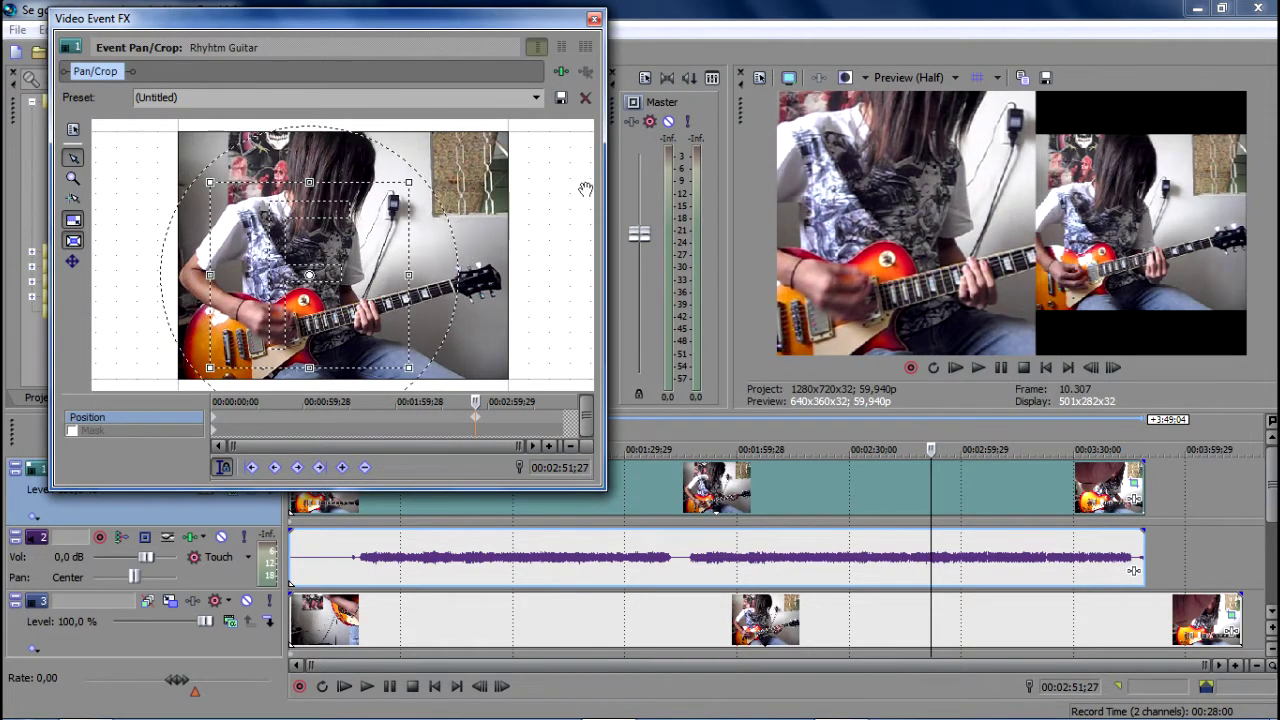
Step: Make the narrowed framing the Rhyhtm Guitar event's only Pan/Crop keyframe, placed at 00:00:00;00
click(213, 419)
click(214, 428)
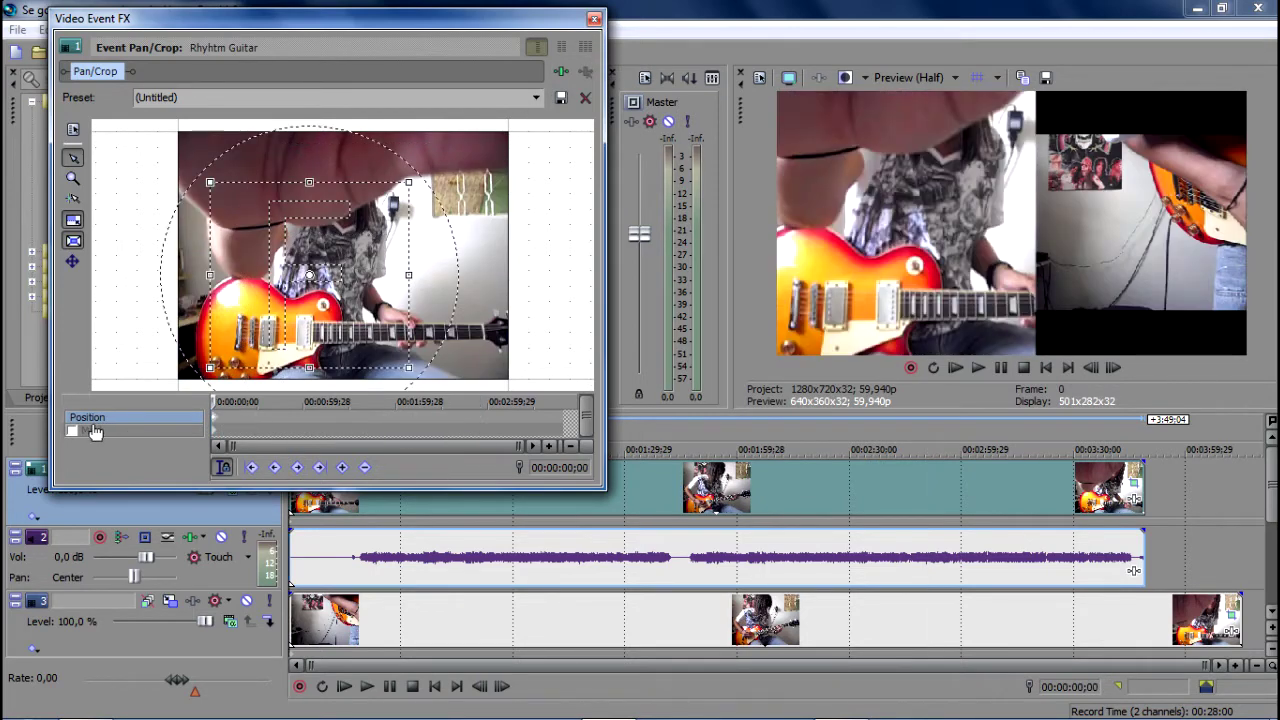
click(594, 18)
Step: Apply the 16:9 Widescreen TV aspect ratio preset to the Lead Guitar event's Pan/Crop at 00:01:58;20
click(736, 636)
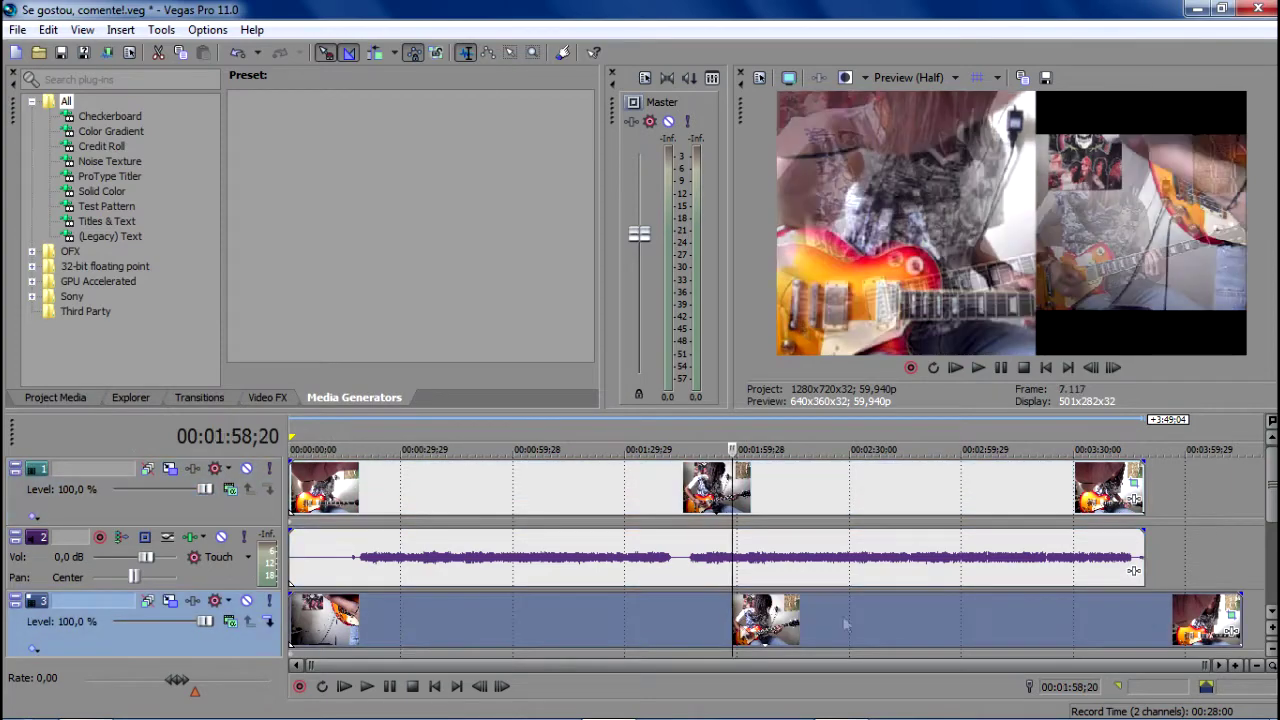
click(1235, 606)
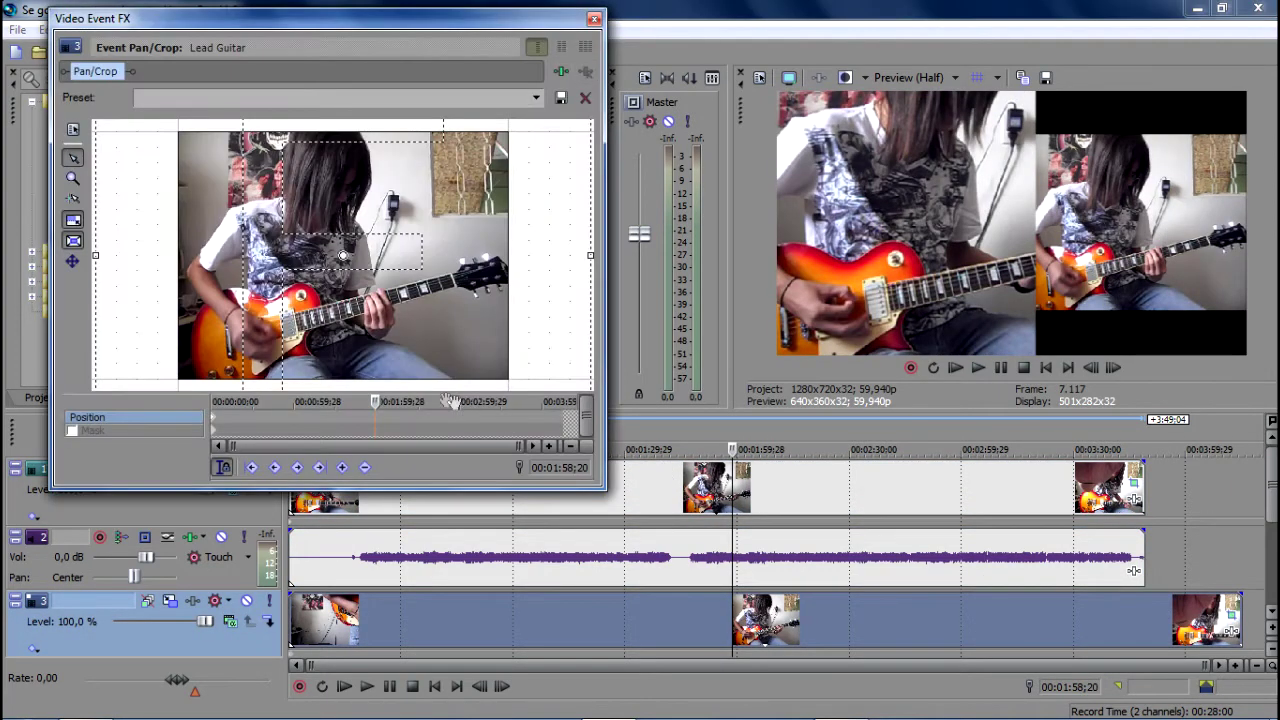
drag(592, 270, 476, 300)
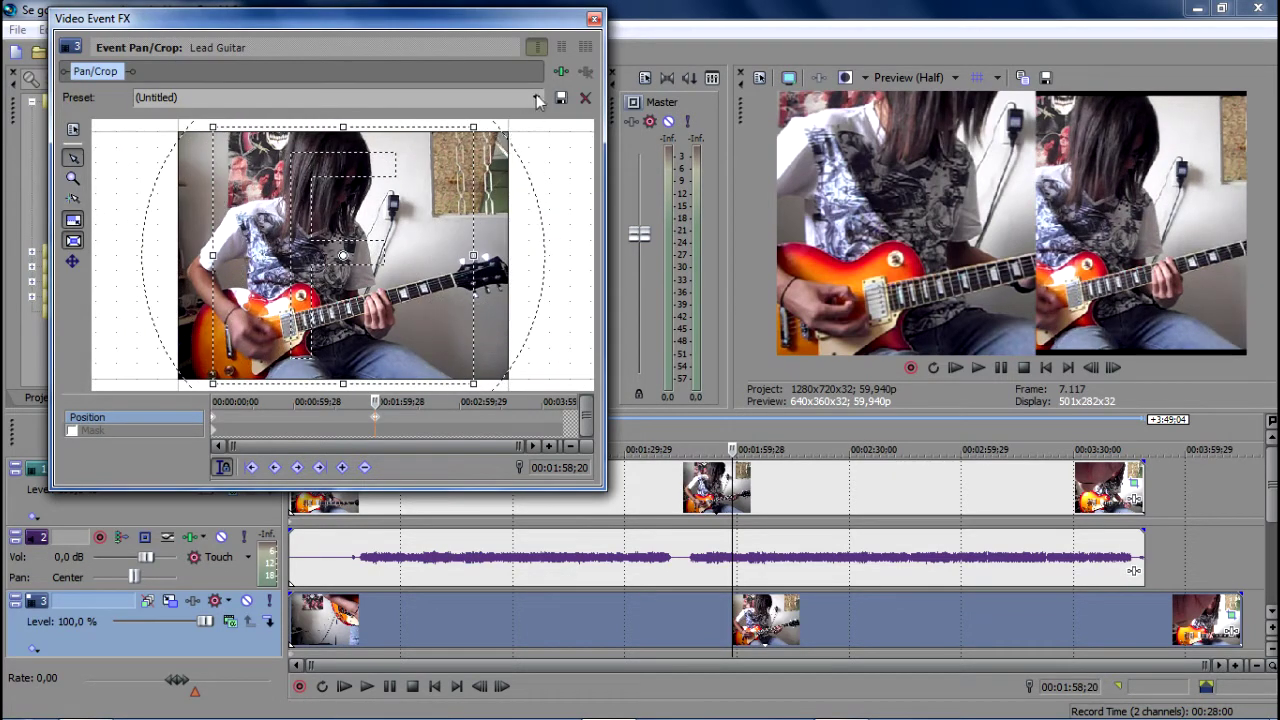
click(537, 98)
click(505, 157)
Step: Narrow the Lead Guitar event's Pan/Crop frame and shift it down to match the rhythm guitar's framing
drag(510, 255, 373, 284)
key(Down)
key(Down)
key(Down)
key(Down)
key(Down)
key(Down)
key(Down)
key(Down)
key(Down)
key(Down)
key(Down)
key(Down)
key(Down)
key(Down)
key(Down)
key(Down)
key(Down)
key(Down)
key(Down)
key(Down)
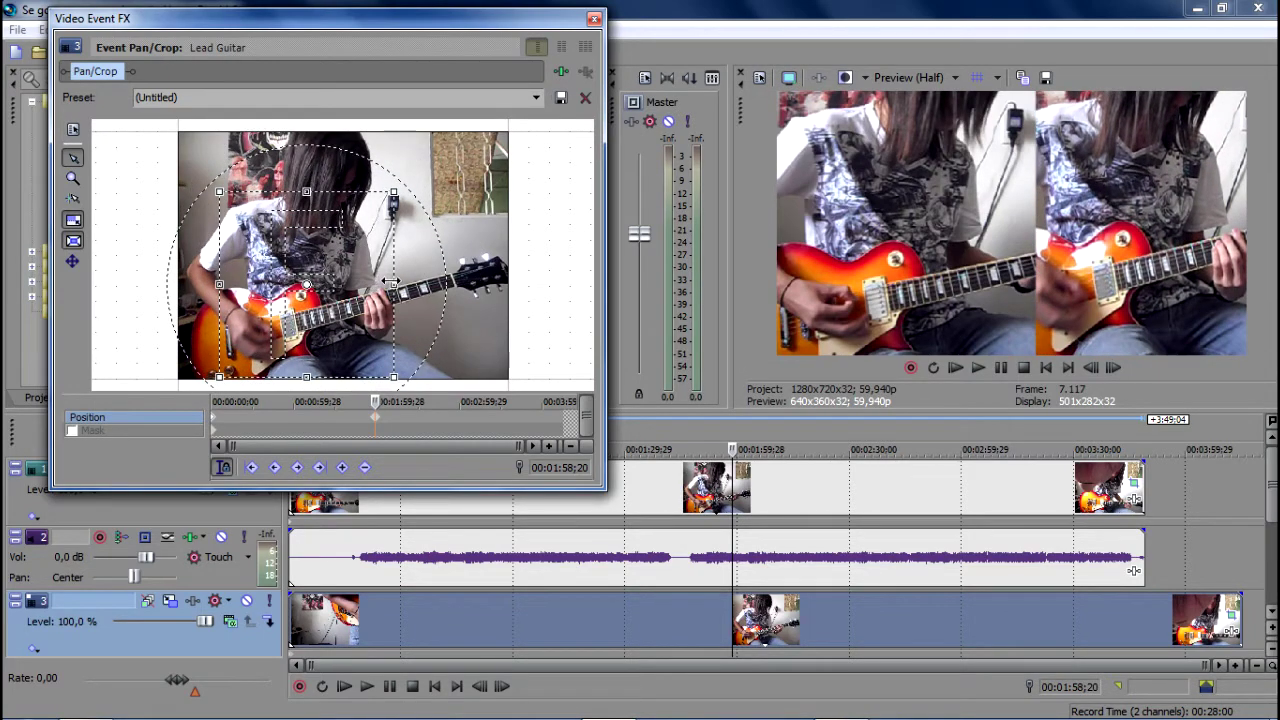
Step: Make the narrowed framing the Lead Guitar event's only Pan/Crop keyframe at the clip start and check the split at 00:00:43;19
click(594, 20)
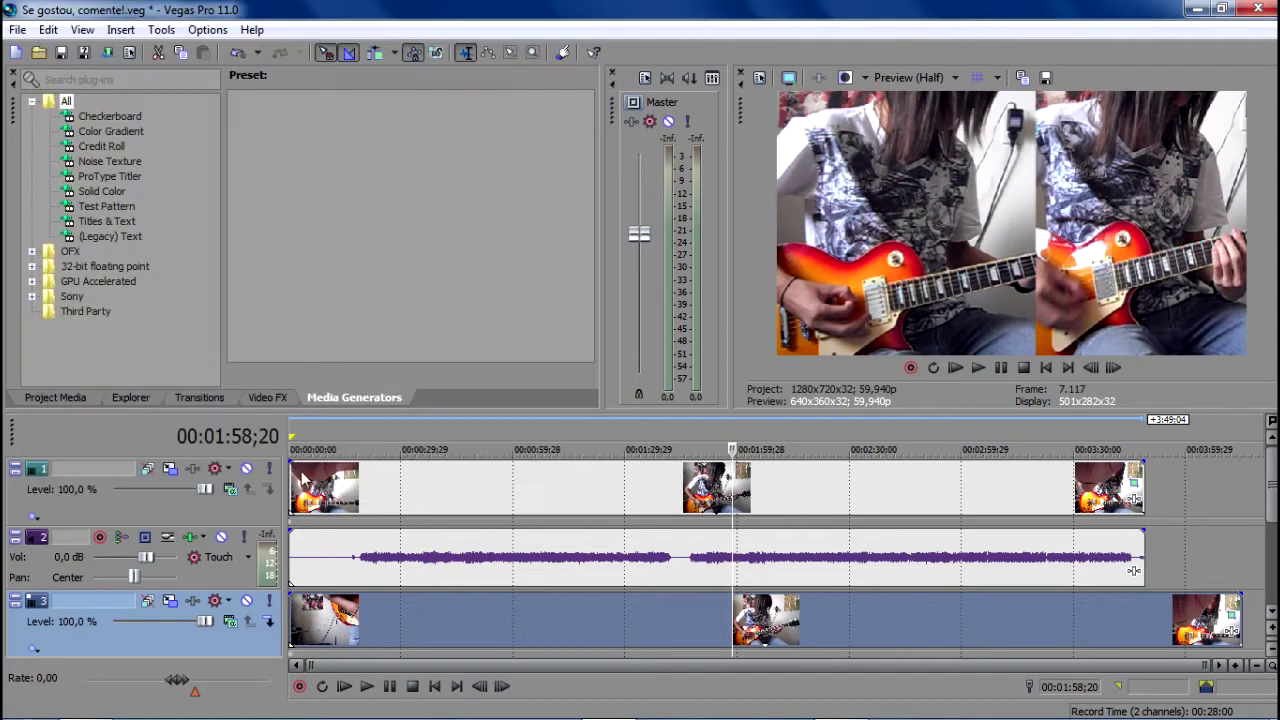
click(1231, 621)
click(214, 407)
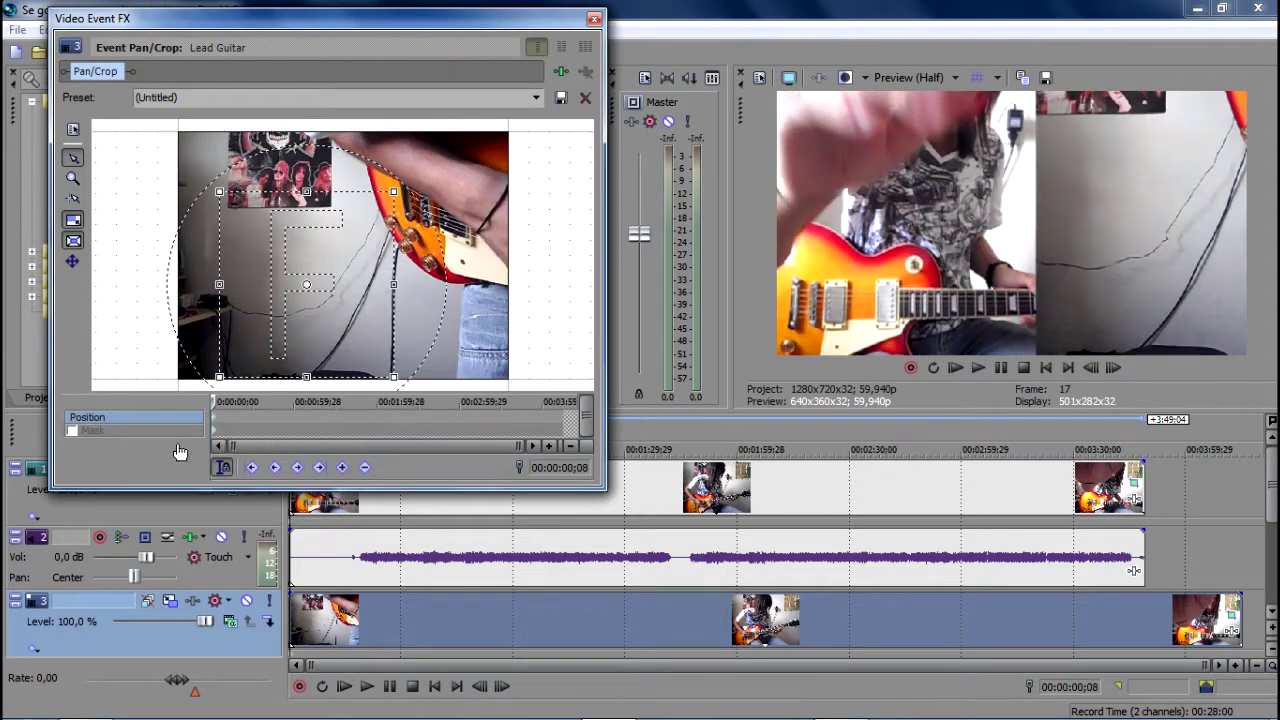
click(594, 18)
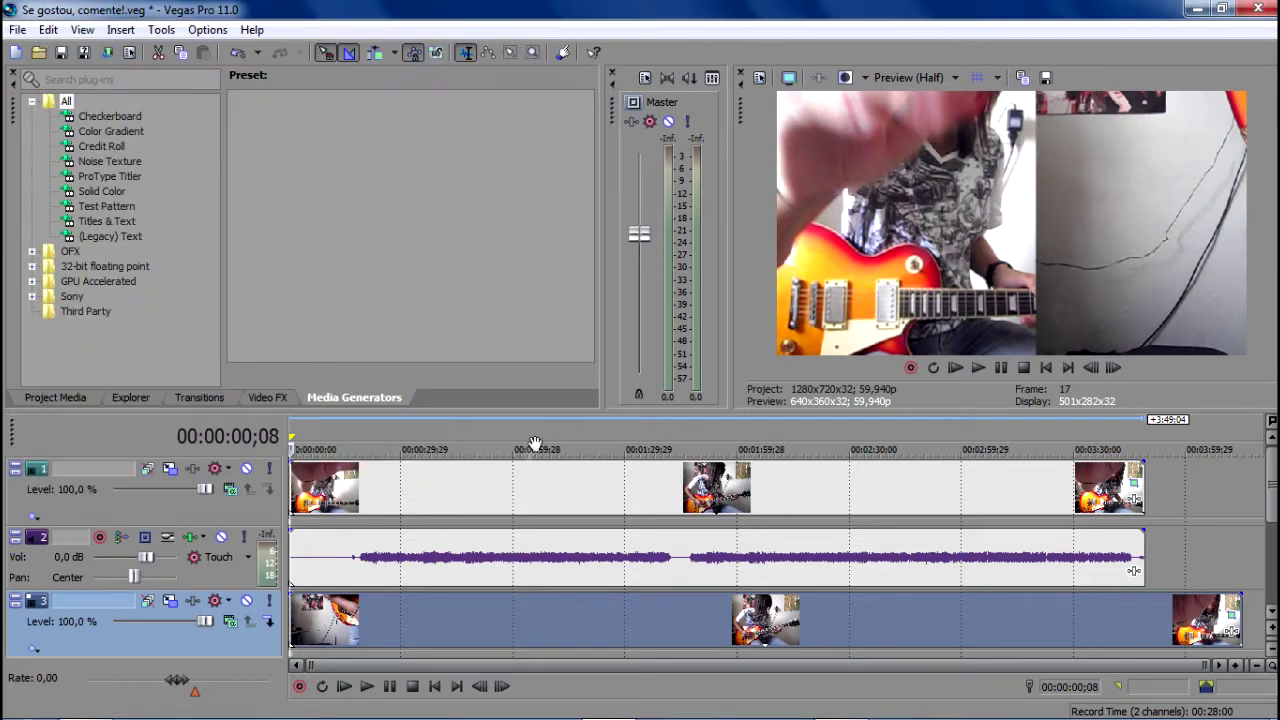
click(452, 599)
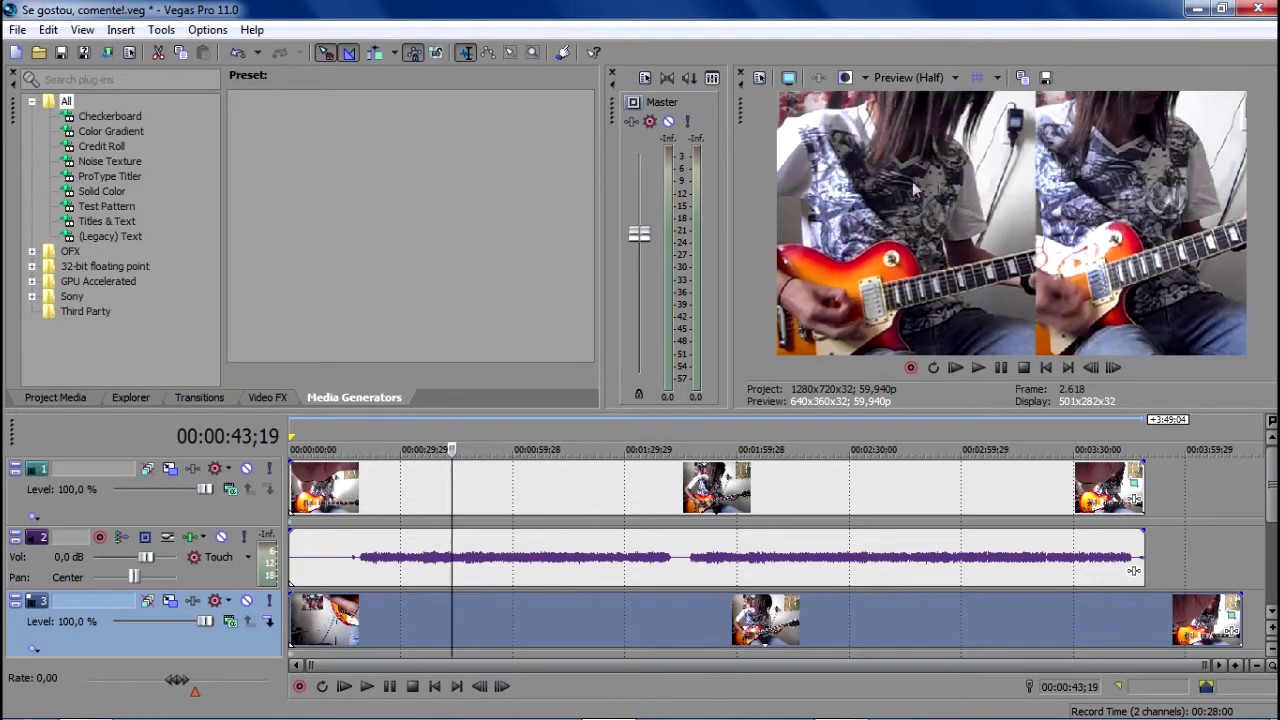
Step: Apply the 16:9 Widescreen TV aspect ratio preset to the Rhyhtm Guitar event's Pan/Crop at 00:00:43;19
click(1136, 470)
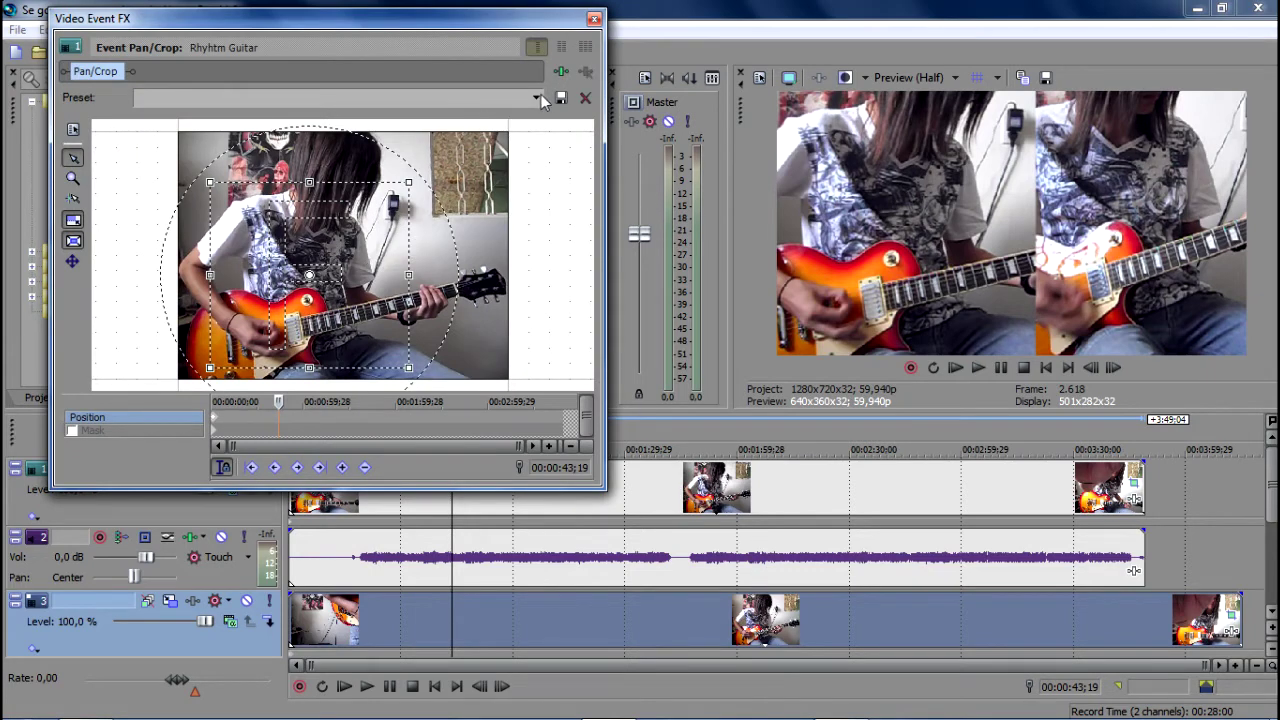
click(537, 97)
click(505, 152)
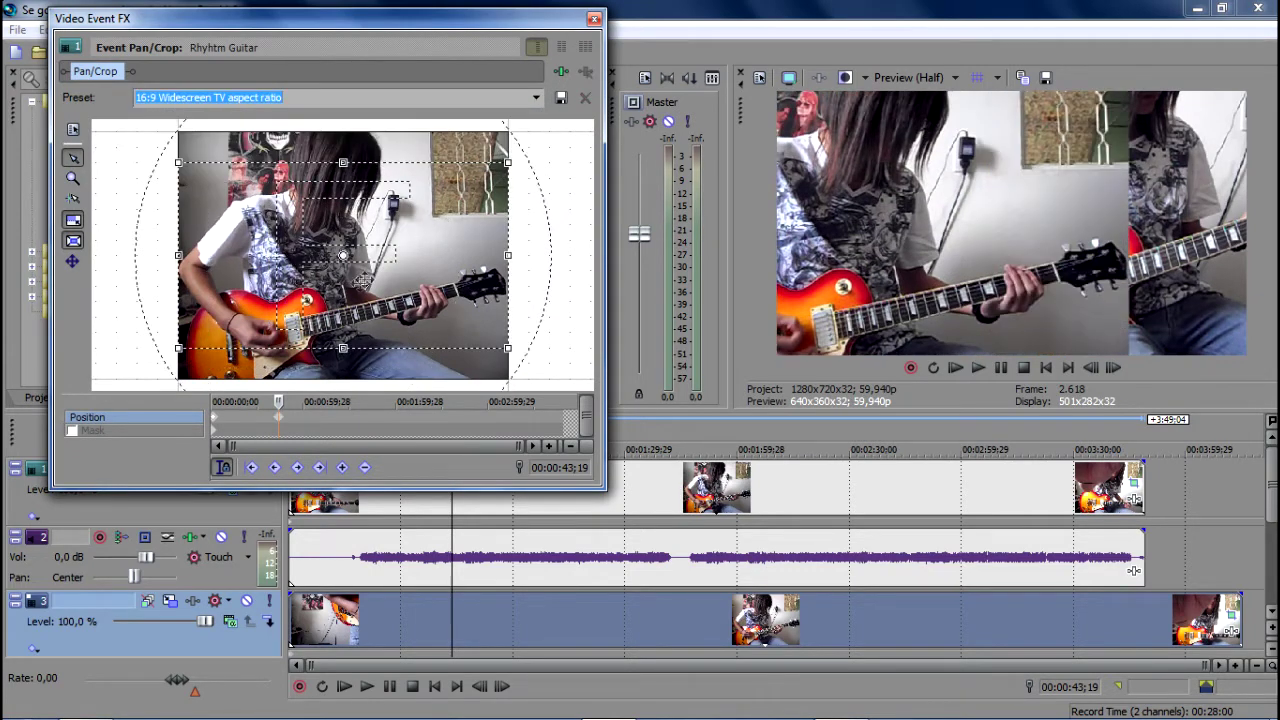
Step: Shift the Rhyhtm Guitar event's wide Pan/Crop frame down to the lower edge of the picture
click(406, 272)
key(Down)
key(Down)
key(Down)
key(Down)
key(Down)
key(Down)
key(Down)
key(Down)
key(Down)
key(Down)
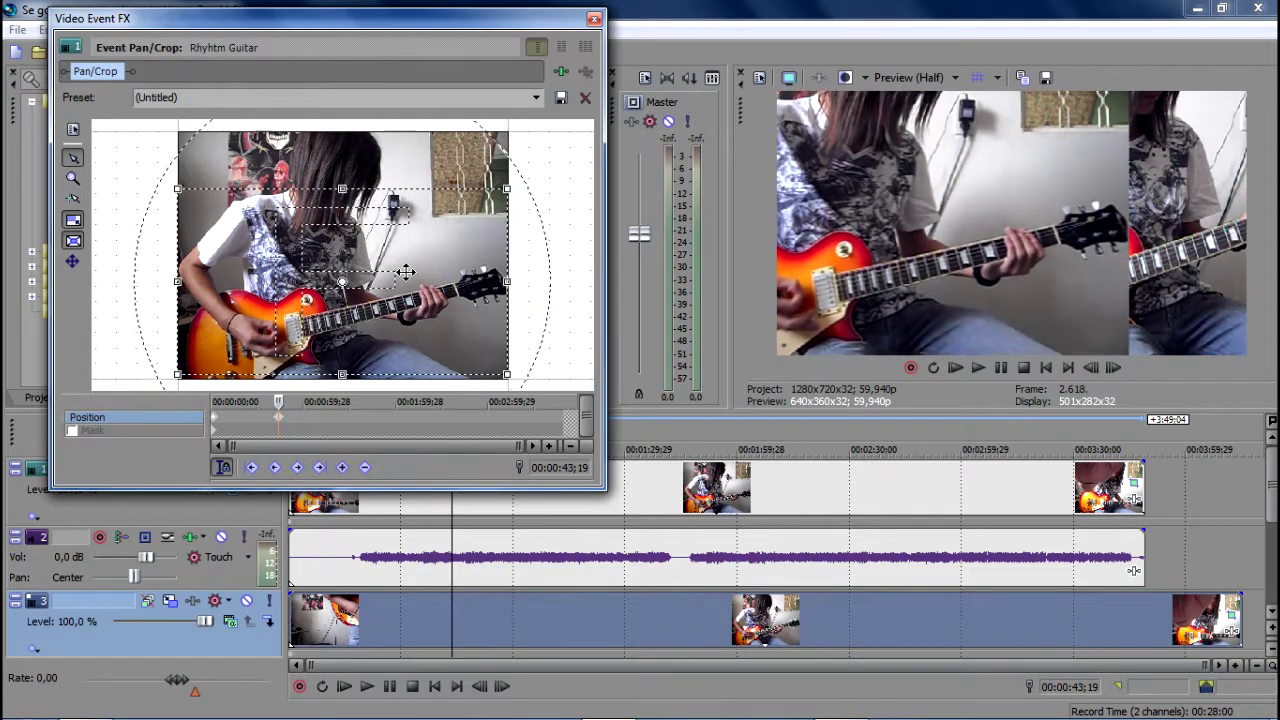
click(594, 22)
Step: Make the lowered 16:9 framing the Rhyhtm Guitar event's only Pan/Crop keyframe, placed at the clip start
click(1135, 487)
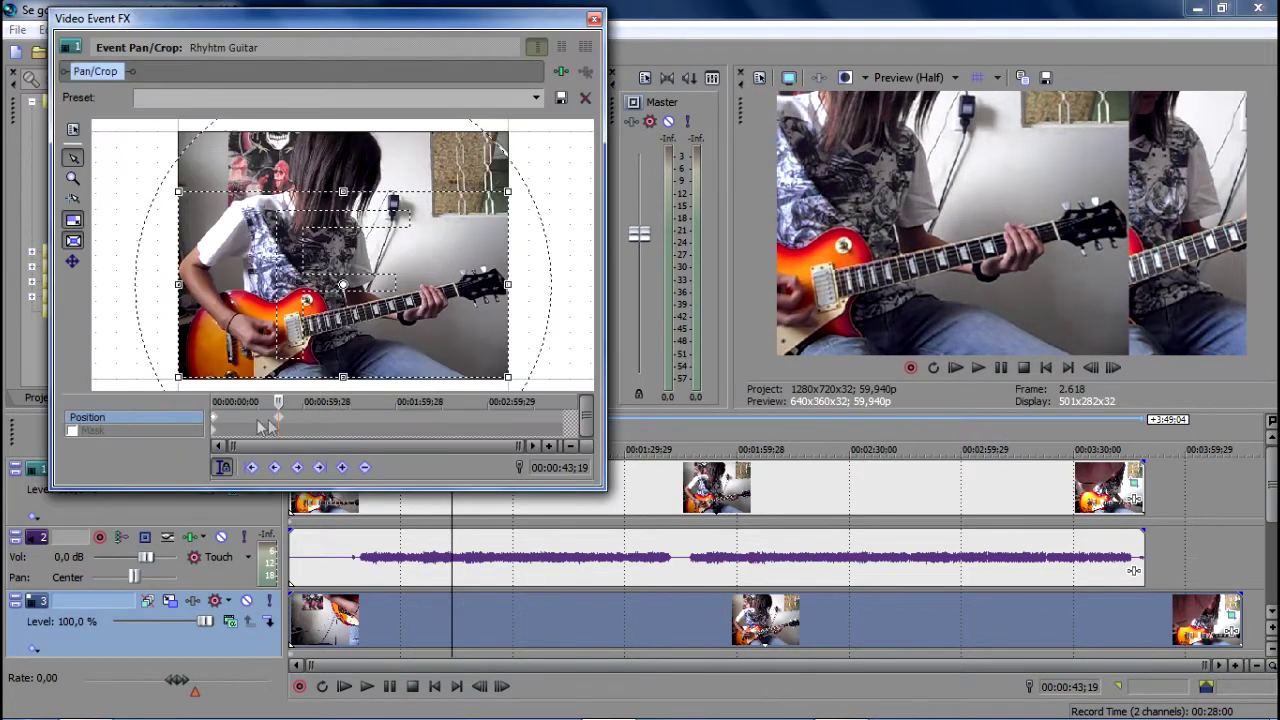
click(217, 422)
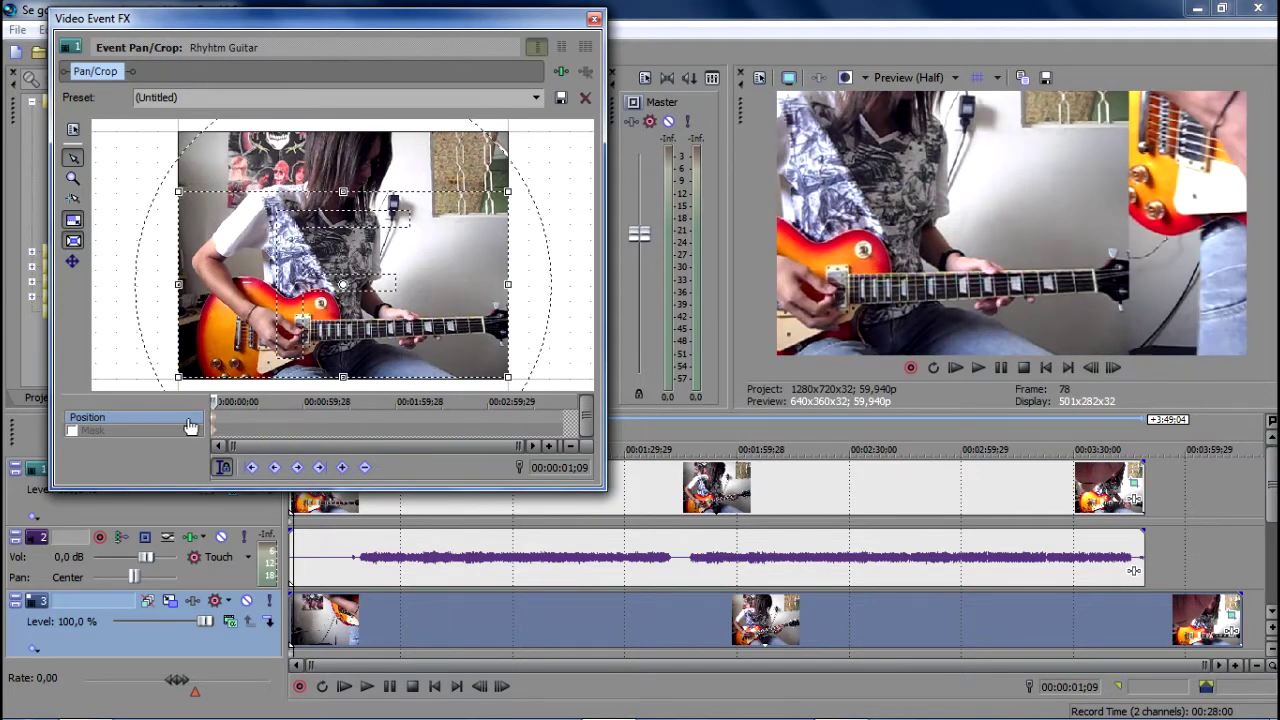
click(594, 18)
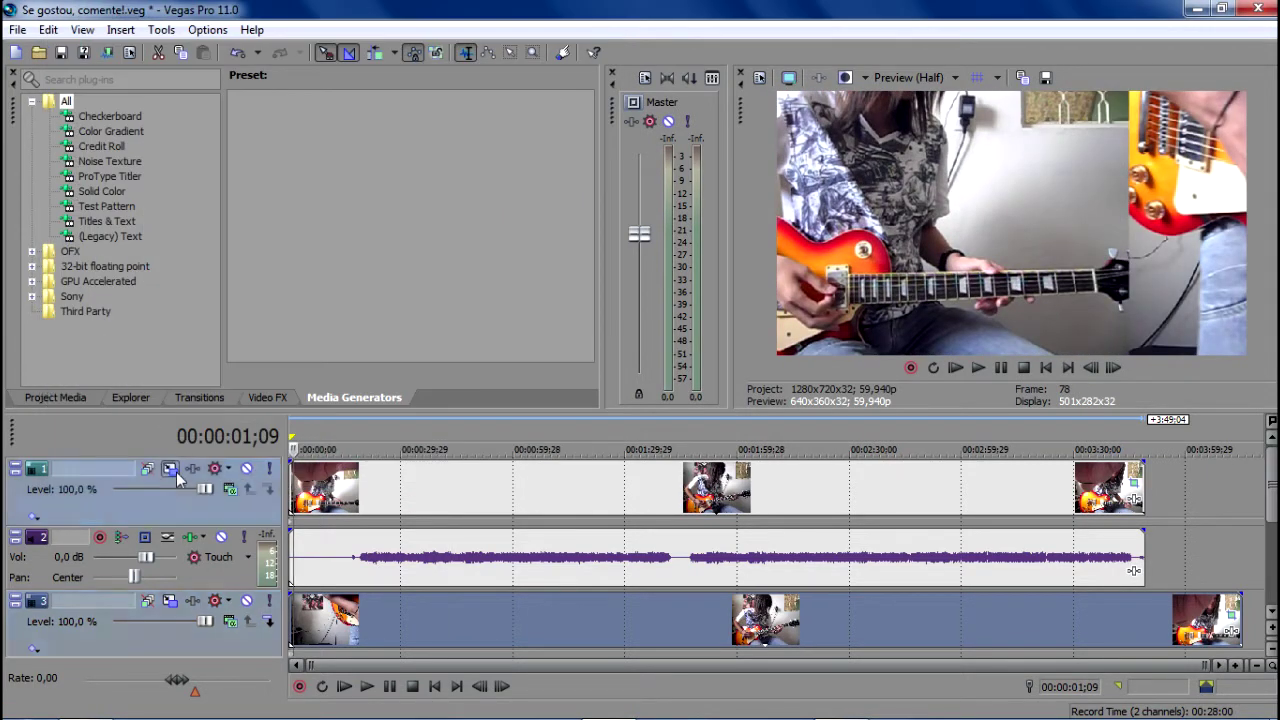
Step: Move Track 1 up and right in Track Motion to X 0,00 and Y 320,70, placing the rhythm clip in the upper half
click(174, 470)
key(Up)
key(Up)
key(Up)
key(Up)
key(Up)
key(Up)
key(Up)
key(Up)
key(Up)
key(Up)
key(Up)
key(Up)
key(Up)
key(Up)
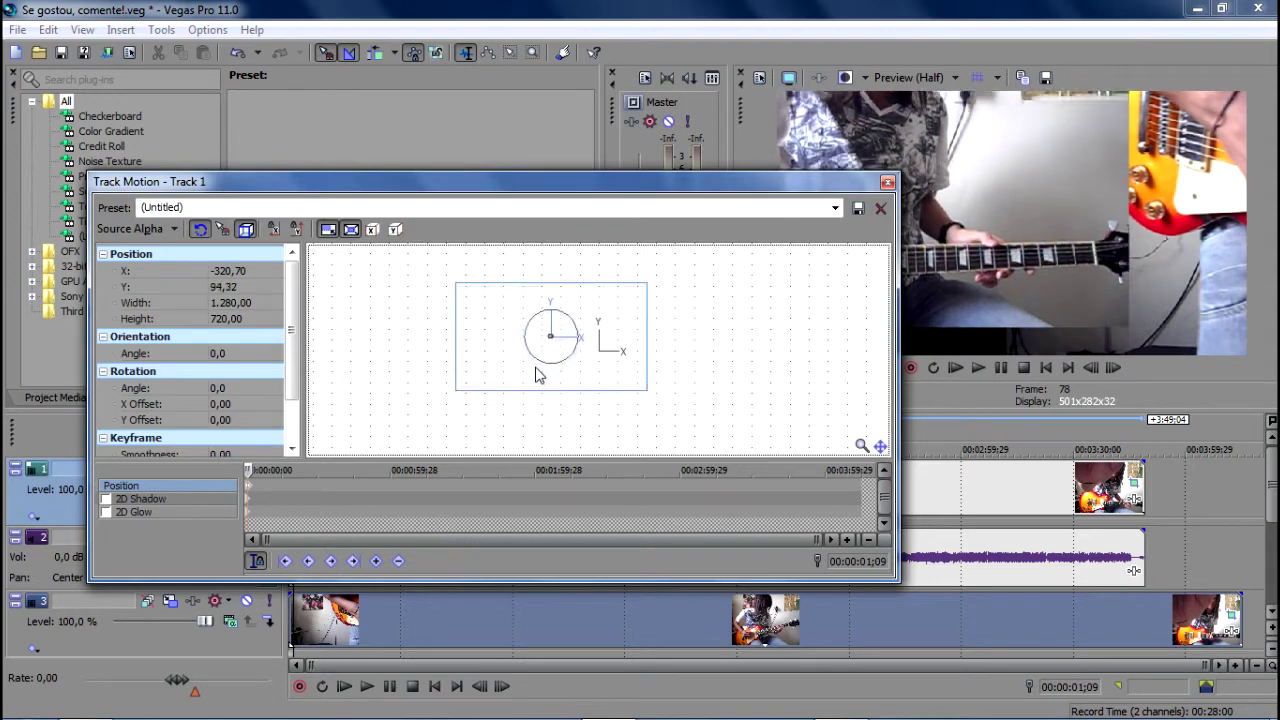
key(Up)
key(Up)
key(Up)
key(Up)
key(Up)
key(Up)
key(Up)
key(Up)
key(Up)
key(Up)
key(Up)
key(Up)
key(Up)
key(Up)
key(Up)
key(Up)
key(Up)
key(Up)
key(Up)
key(Up)
key(Right)
key(Right)
key(Right)
key(Right)
key(Right)
key(Right)
key(Right)
key(Right)
key(Right)
key(Right)
key(Right)
key(Right)
key(Right)
key(Right)
key(Right)
key(Right)
key(Right)
key(Right)
key(Right)
key(Right)
key(Right)
key(Right)
key(Right)
key(Right)
key(Right)
key(Right)
key(Right)
key(Right)
key(Right)
key(Right)
key(Right)
key(Right)
key(Right)
key(Right)
key(Right)
key(Right)
key(Right)
key(Right)
key(Right)
key(Right)
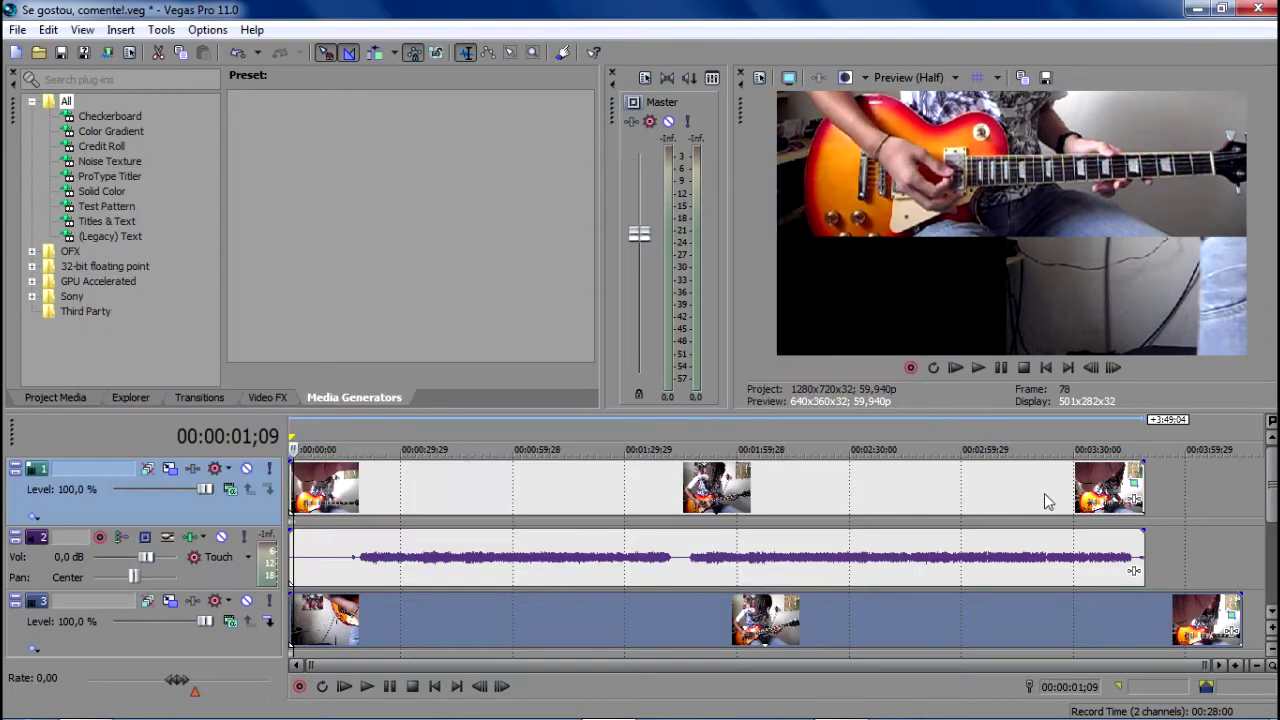
click(887, 183)
Step: Apply the 16:9 Widescreen TV aspect ratio preset to the Lead Guitar event's Pan/Crop at 00:00:01;09
click(1234, 608)
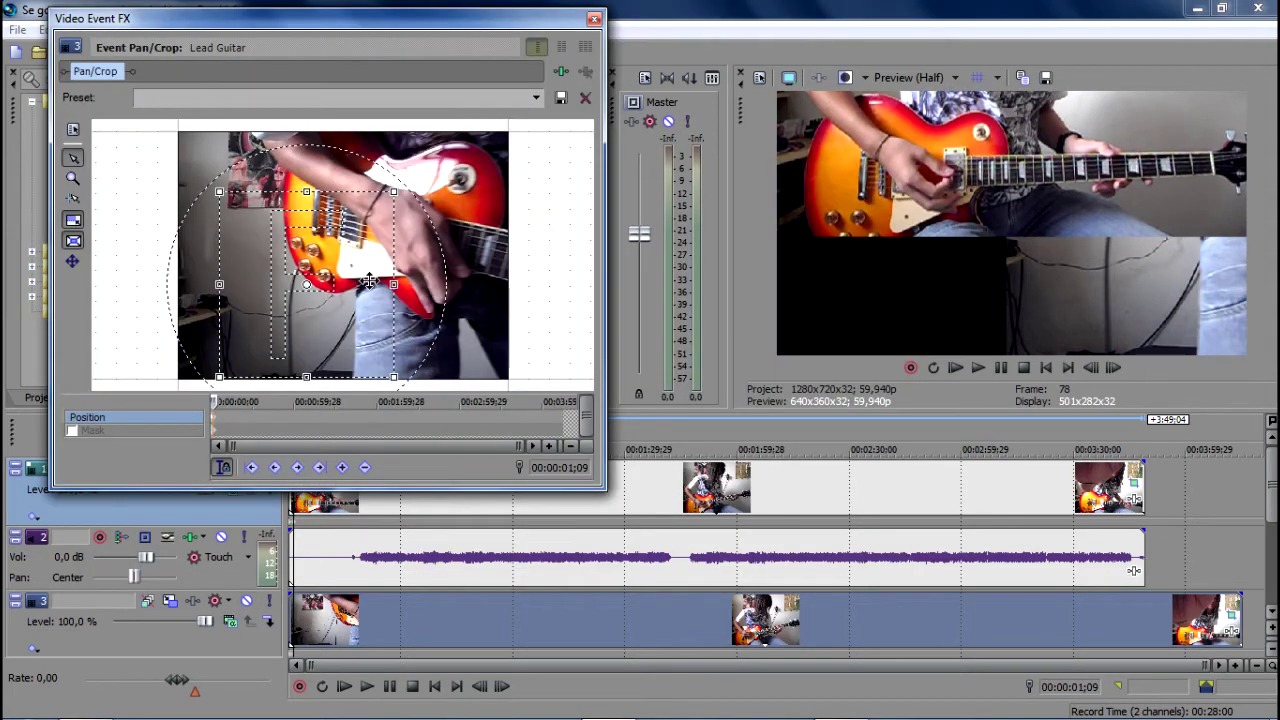
click(536, 97)
click(250, 152)
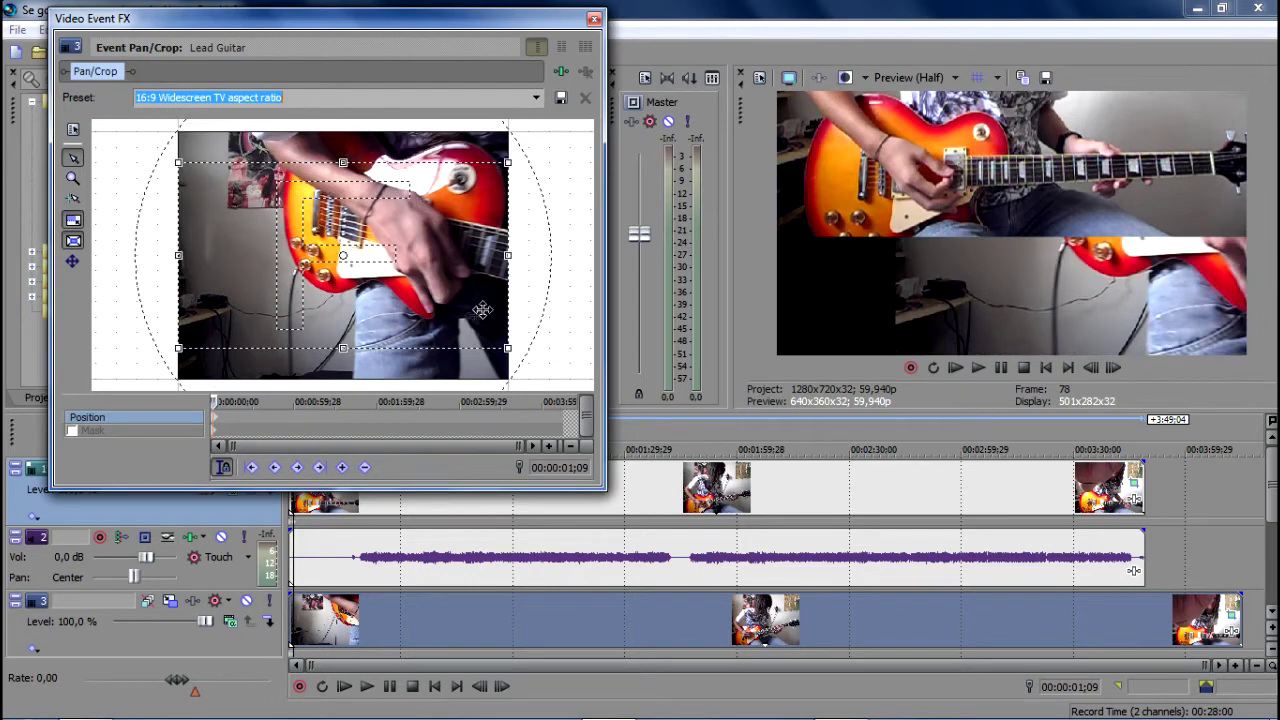
drag(467, 264, 467, 262)
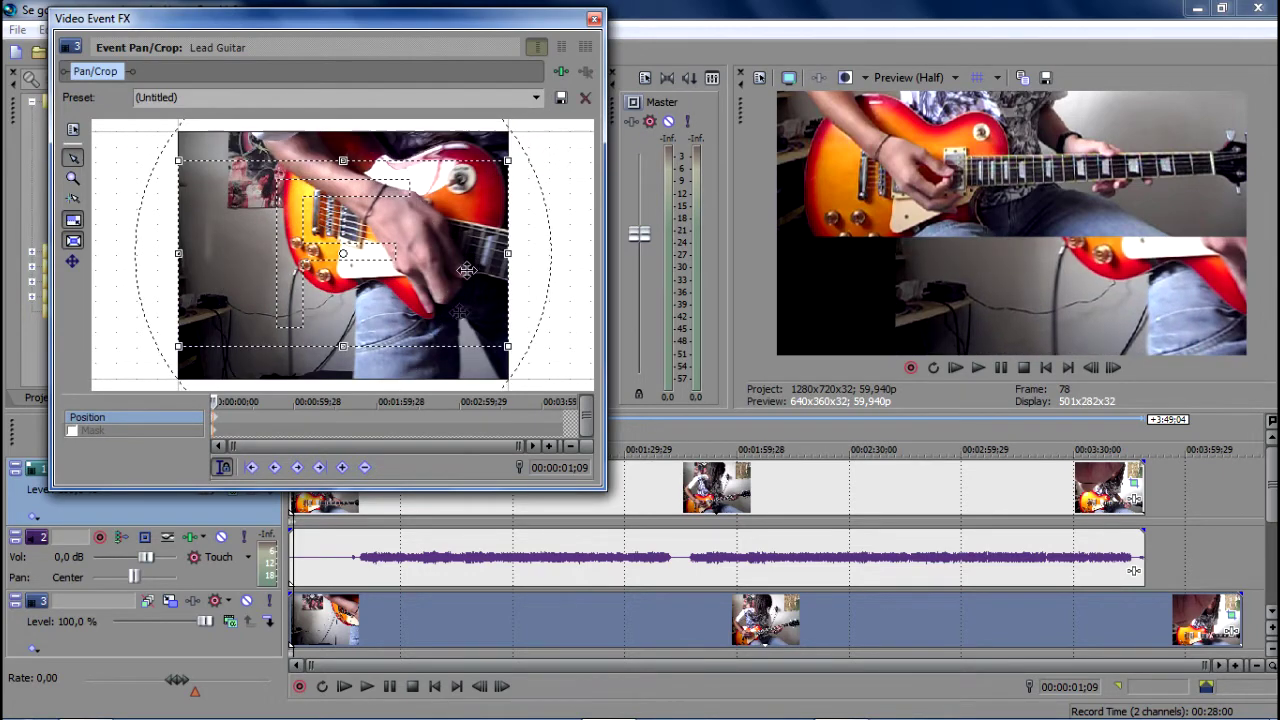
Step: Shift the Lead Guitar event's Pan/Crop frame down to the picture's lower edge at 00:02:05;23
click(760, 628)
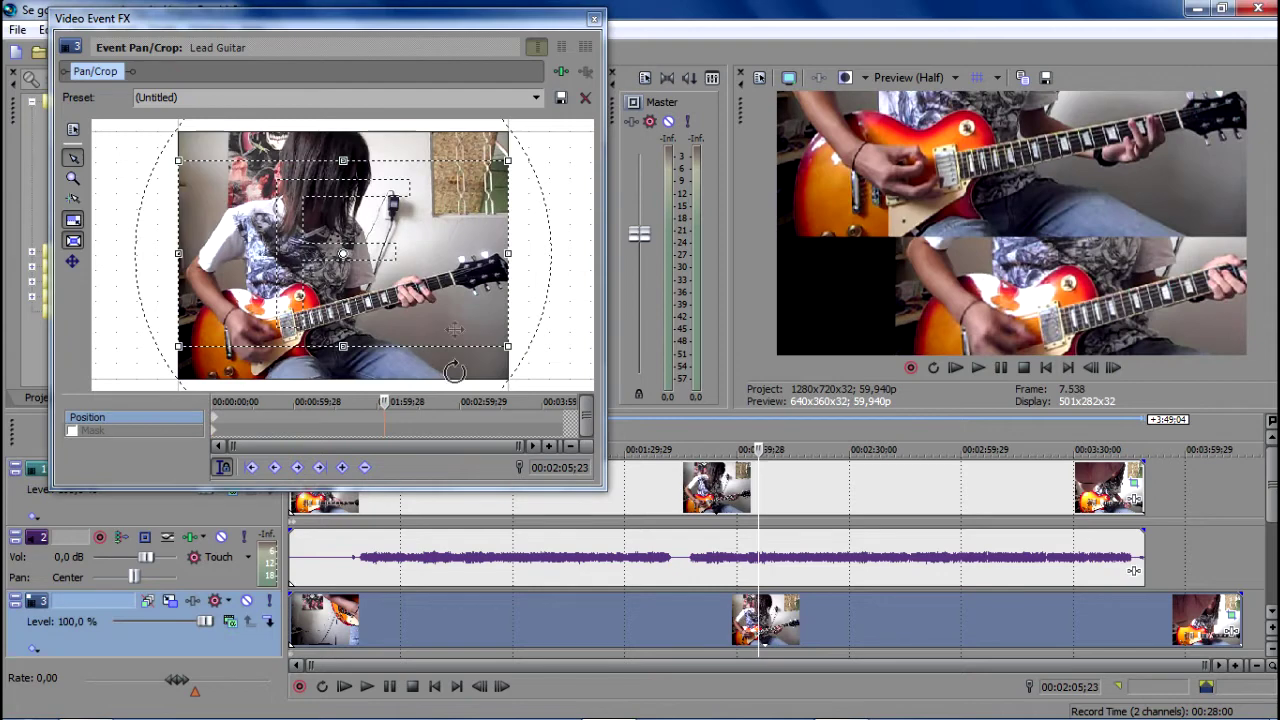
key(Down)
key(Down)
key(Down)
key(Down)
key(Down)
key(Down)
key(Down)
key(Down)
key(Down)
key(Down)
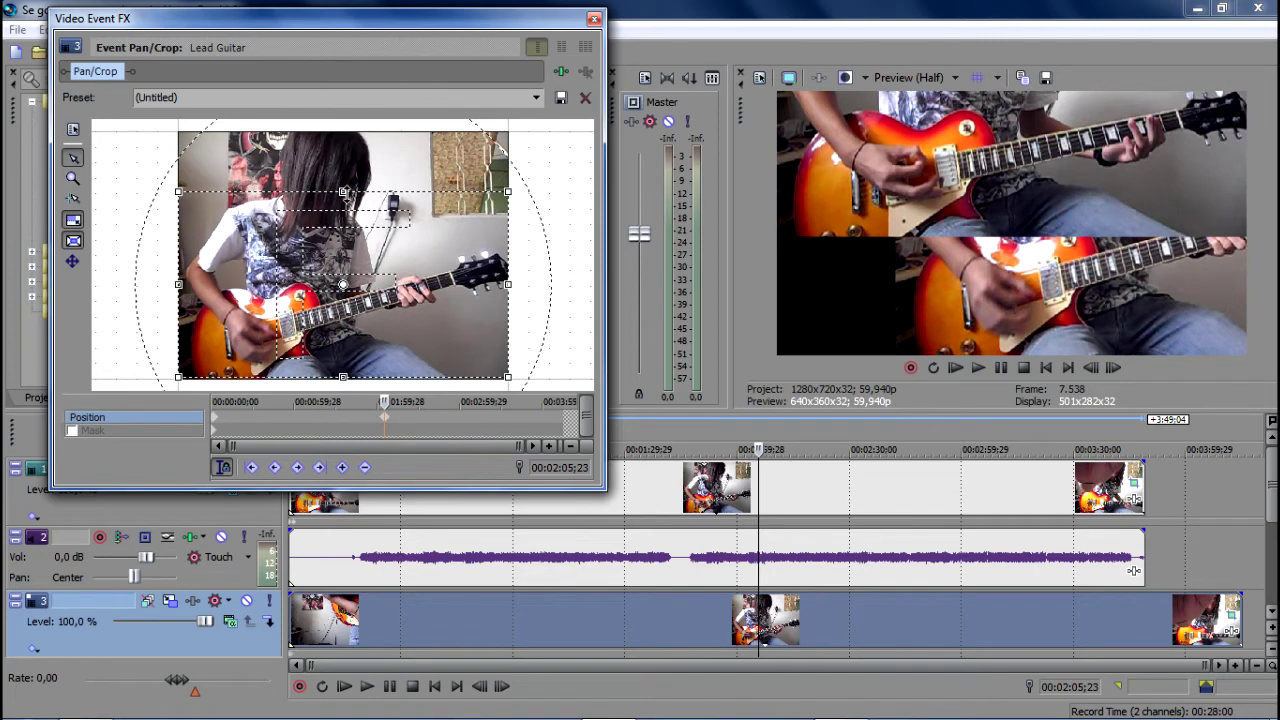
Step: Reduce the height of the Lead Guitar event's Pan/Crop frame and move it down to the picture's lower edge
drag(343, 192, 347, 223)
key(Down)
key(Down)
key(Down)
key(Down)
key(Down)
key(Down)
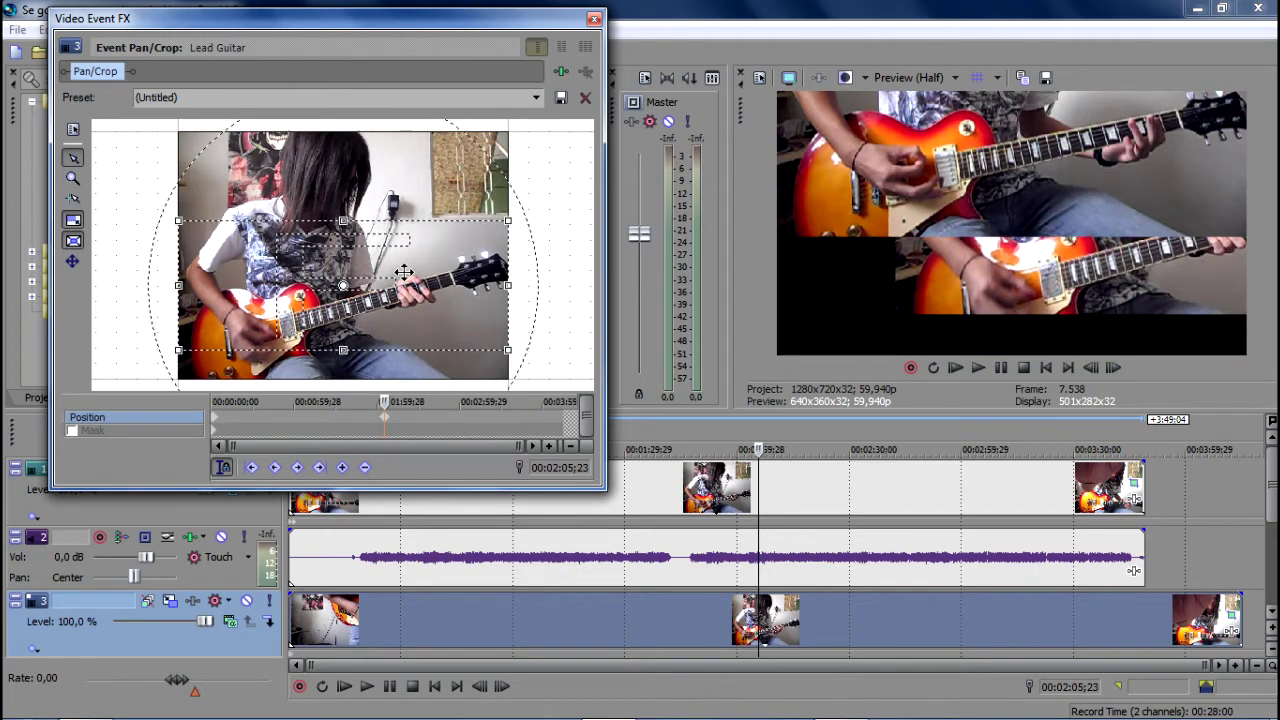
key(Down)
key(Down)
key(Down)
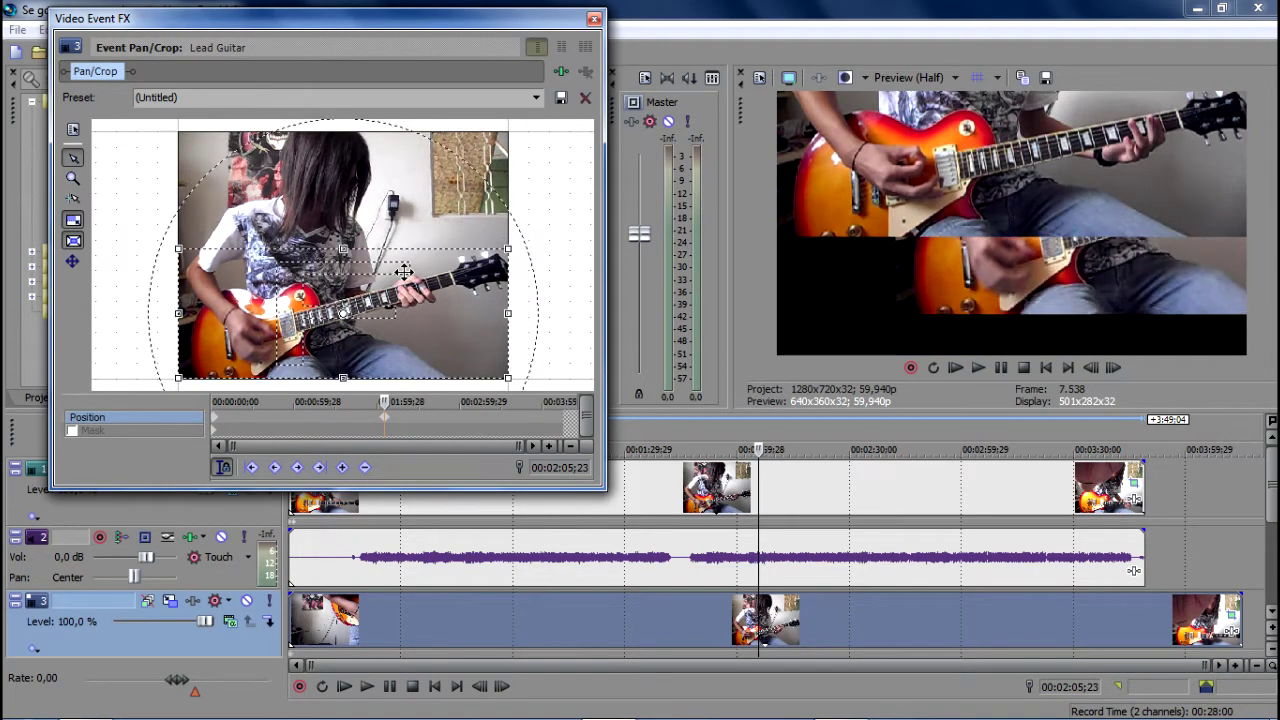
click(594, 18)
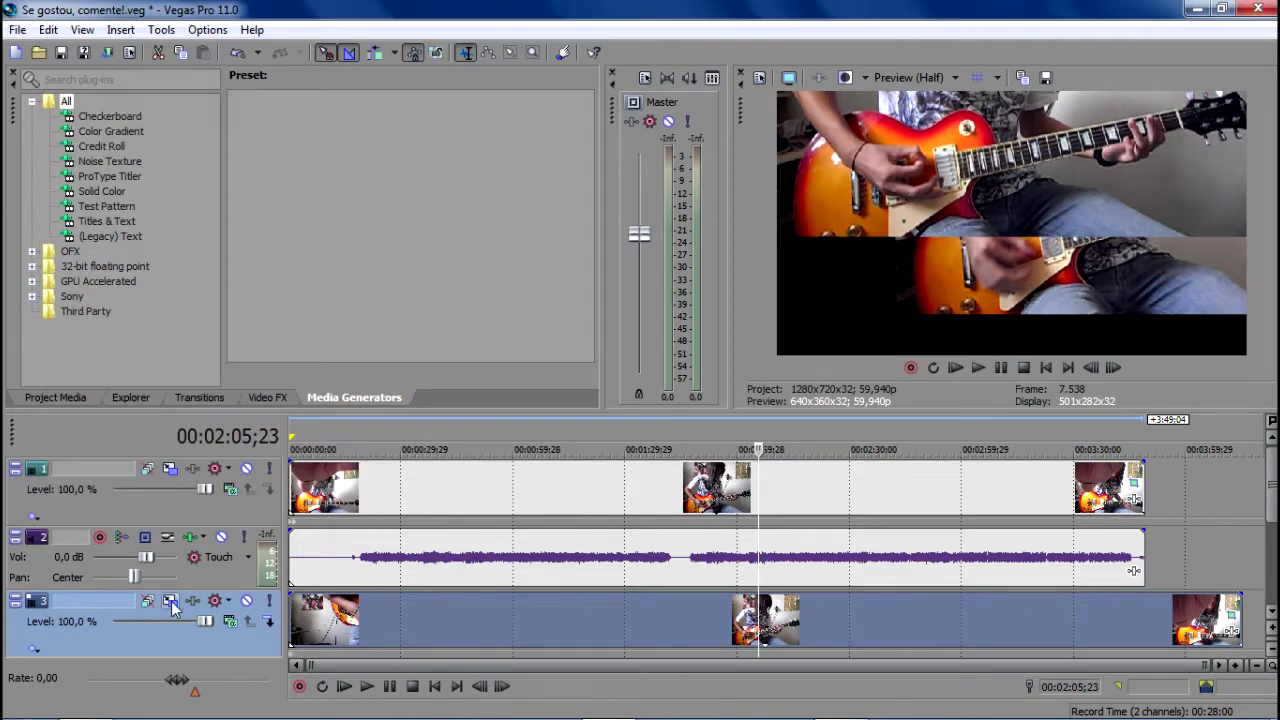
Step: Move Track 3 in Track Motion to X 0,00 and Y -113,19 so the lead clip fills the lower half at 00:02:05;23
click(169, 600)
mouse_move(626, 362)
mouse_down()
mouse_move(632, 336)
mouse_move(617, 349)
mouse_move(626, 363)
mouse_up()
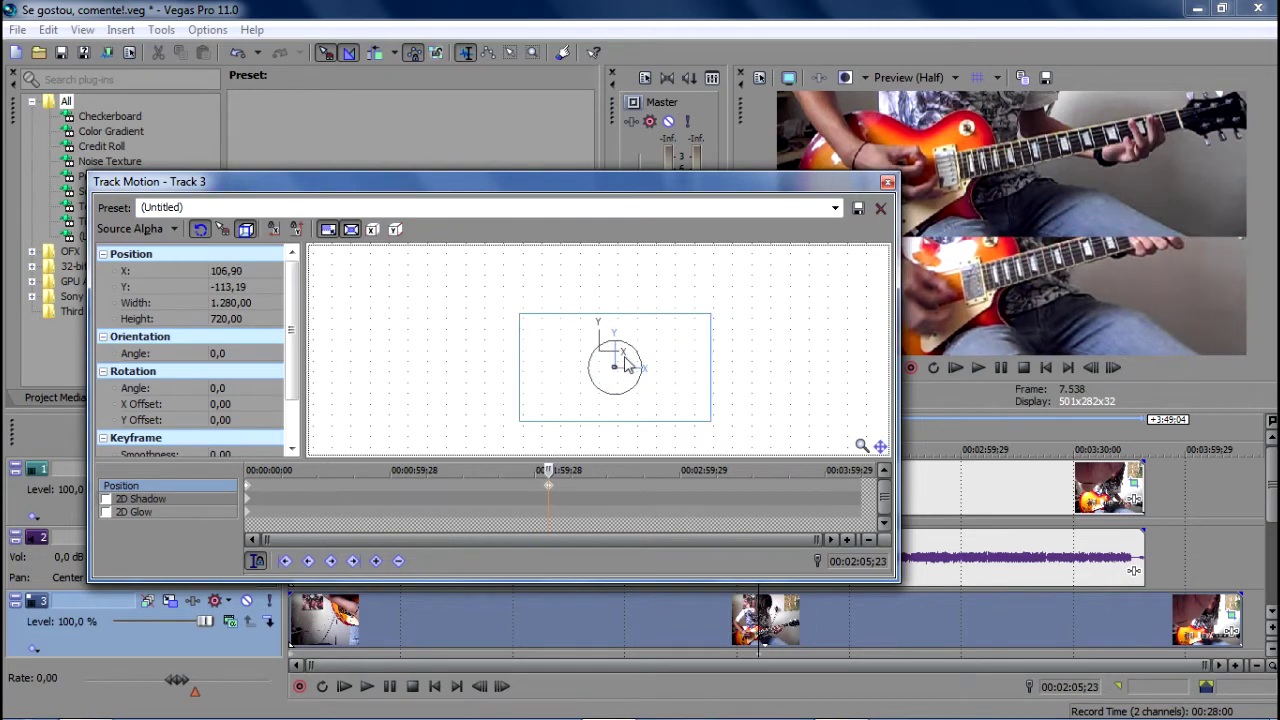
drag(801, 186, 605, 218)
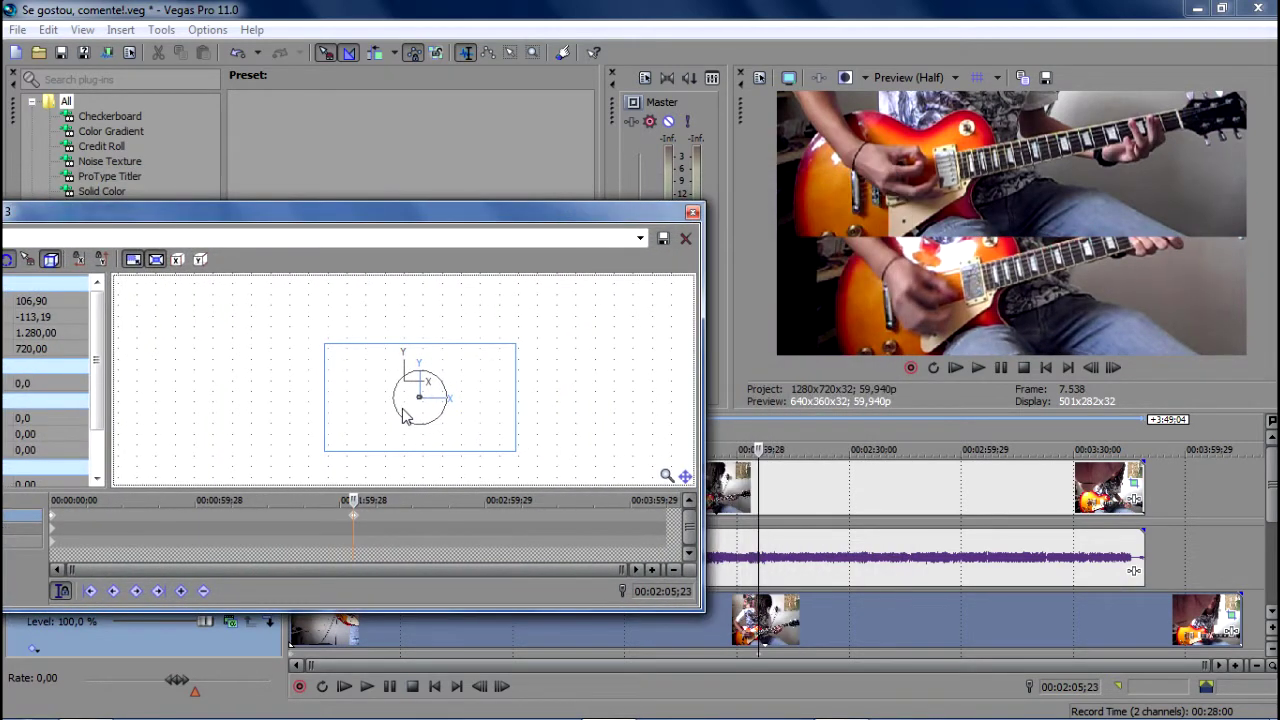
drag(404, 414, 403, 414)
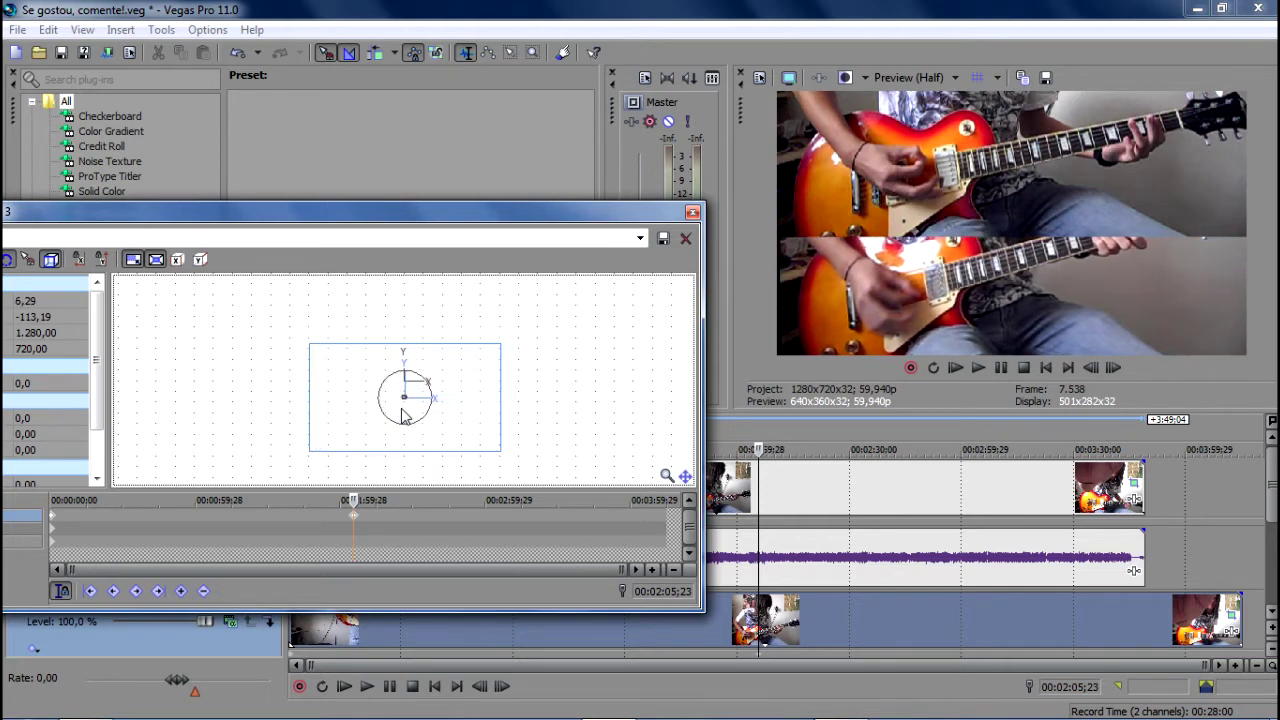
click(692, 213)
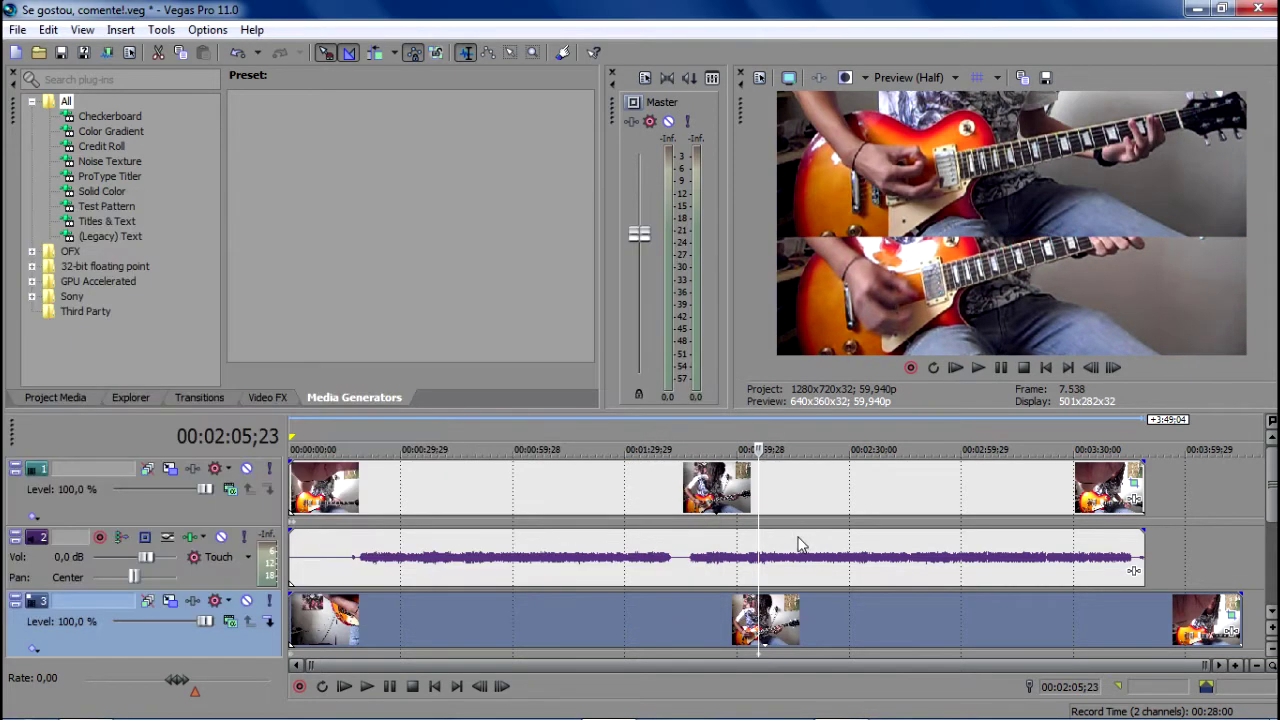
Step: Check the Rhyhtm Guitar event's Pan/Crop and Track 1's Track Motion keyframes at 00:01:38;18
click(657, 481)
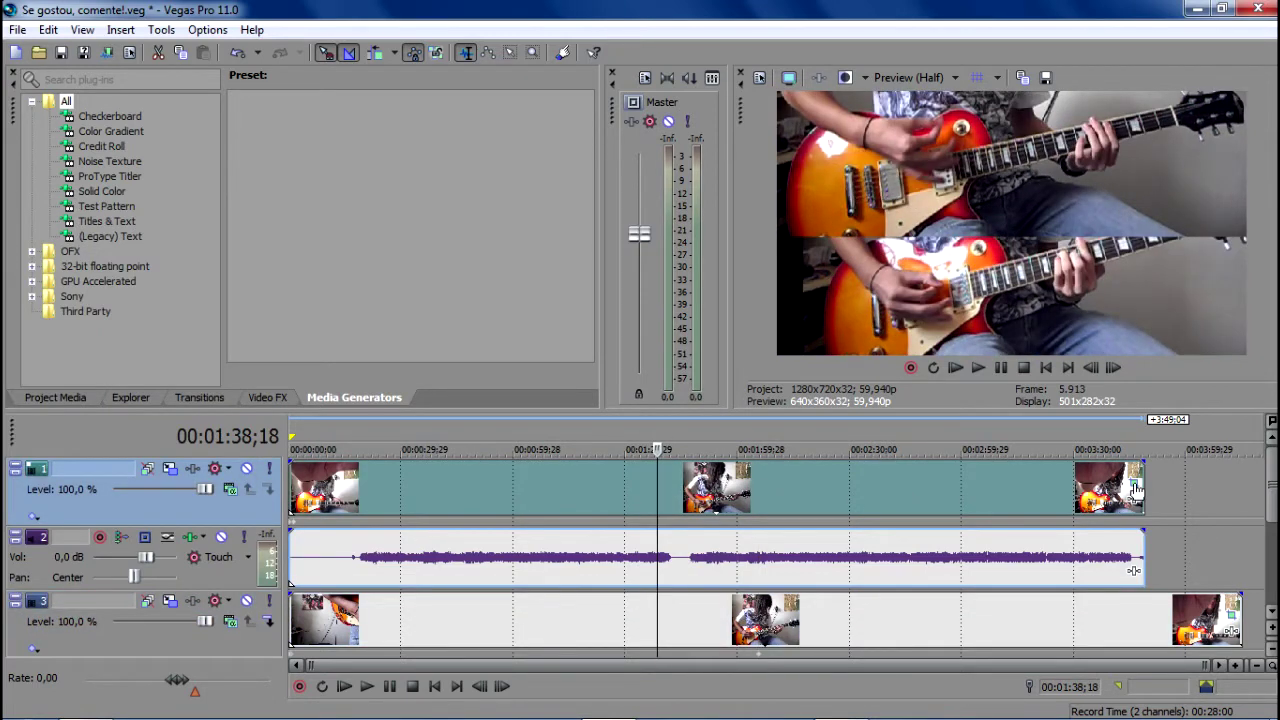
click(1136, 488)
click(598, 20)
click(170, 468)
click(692, 213)
click(1133, 486)
click(592, 18)
Step: Make the shortened, lowered framing the Lead Guitar event's only Pan/Crop keyframe, moved to the clip start
click(1232, 606)
mouse_move(215, 424)
mouse_down()
mouse_move(254, 424)
mouse_move(220, 424)
mouse_up()
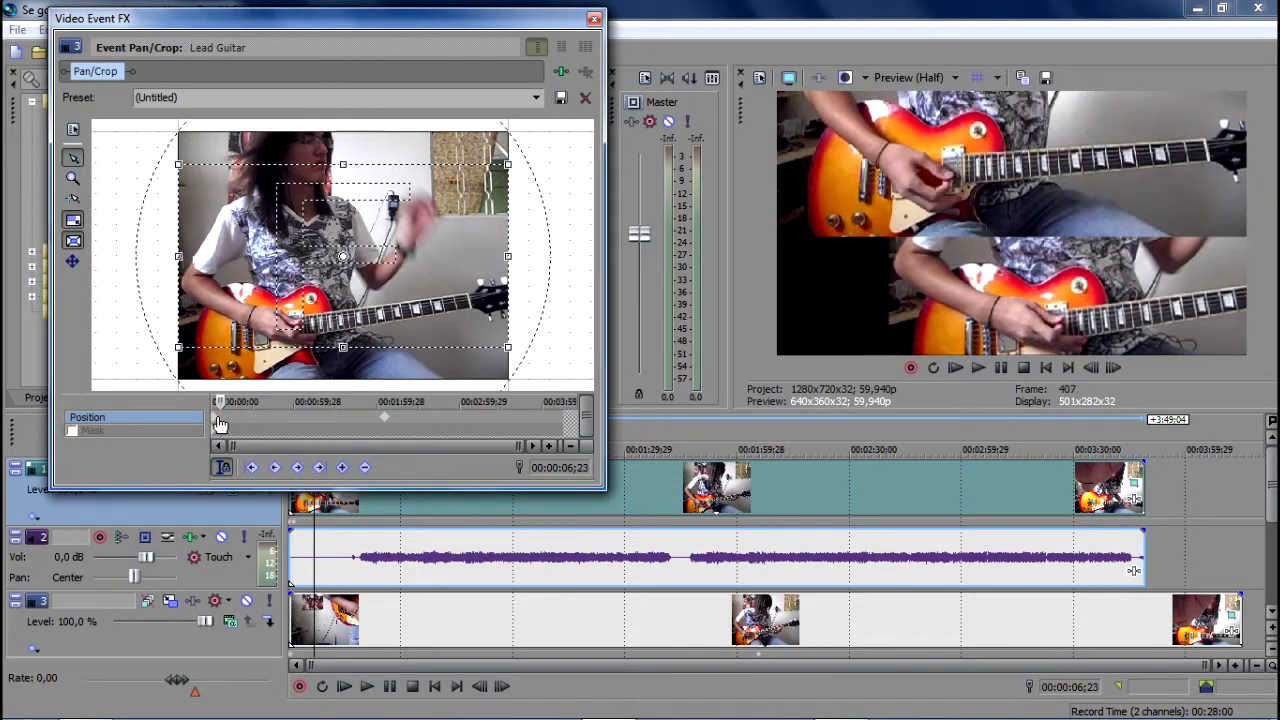
click(219, 418)
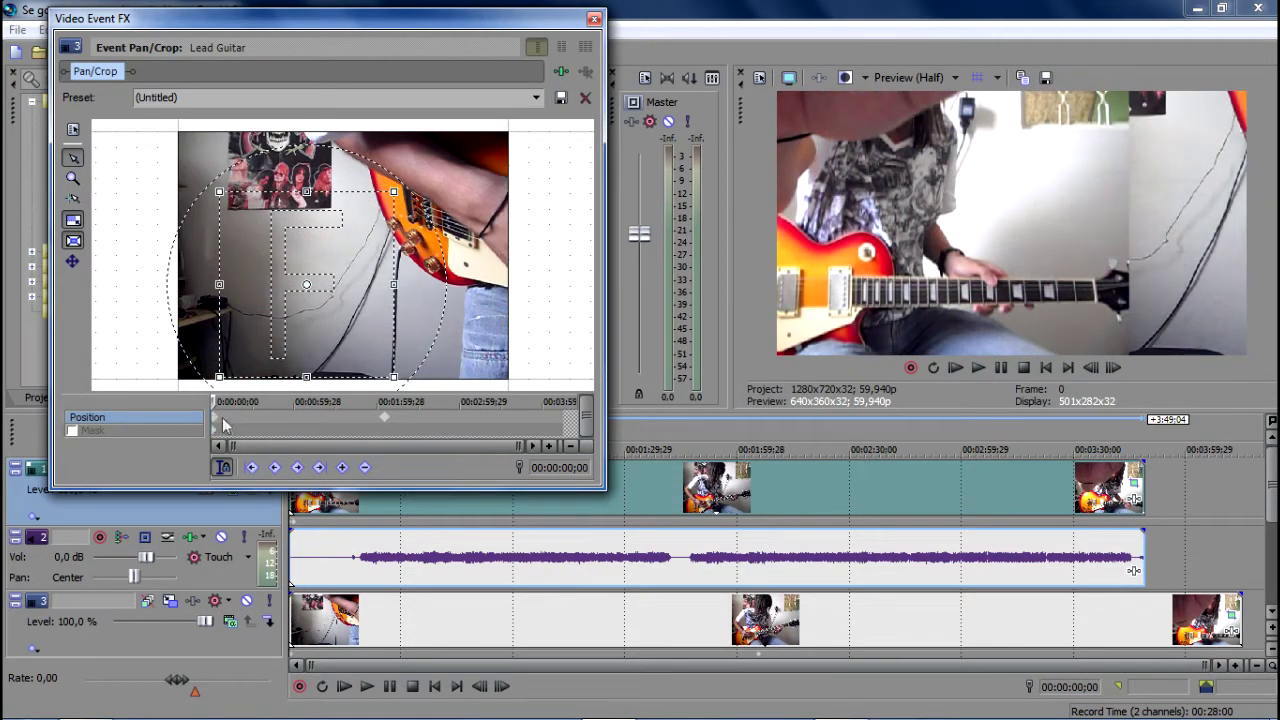
key(ctrl+z)
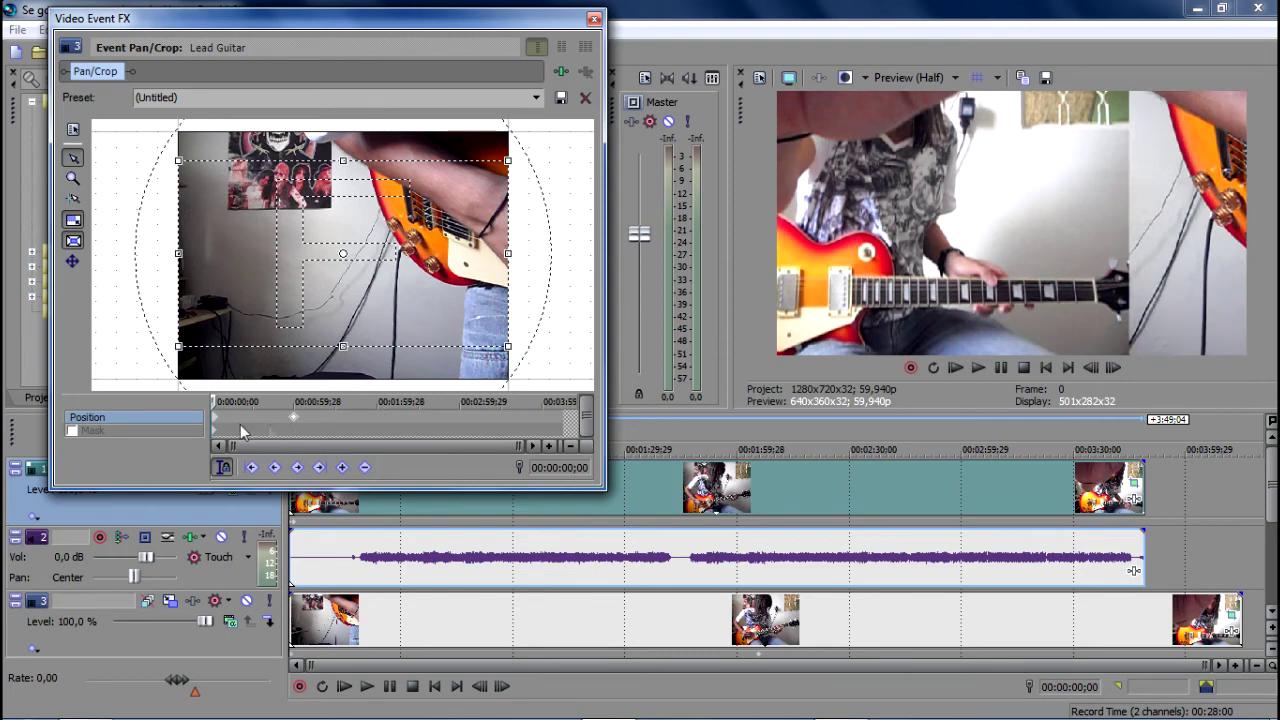
click(177, 428)
click(213, 421)
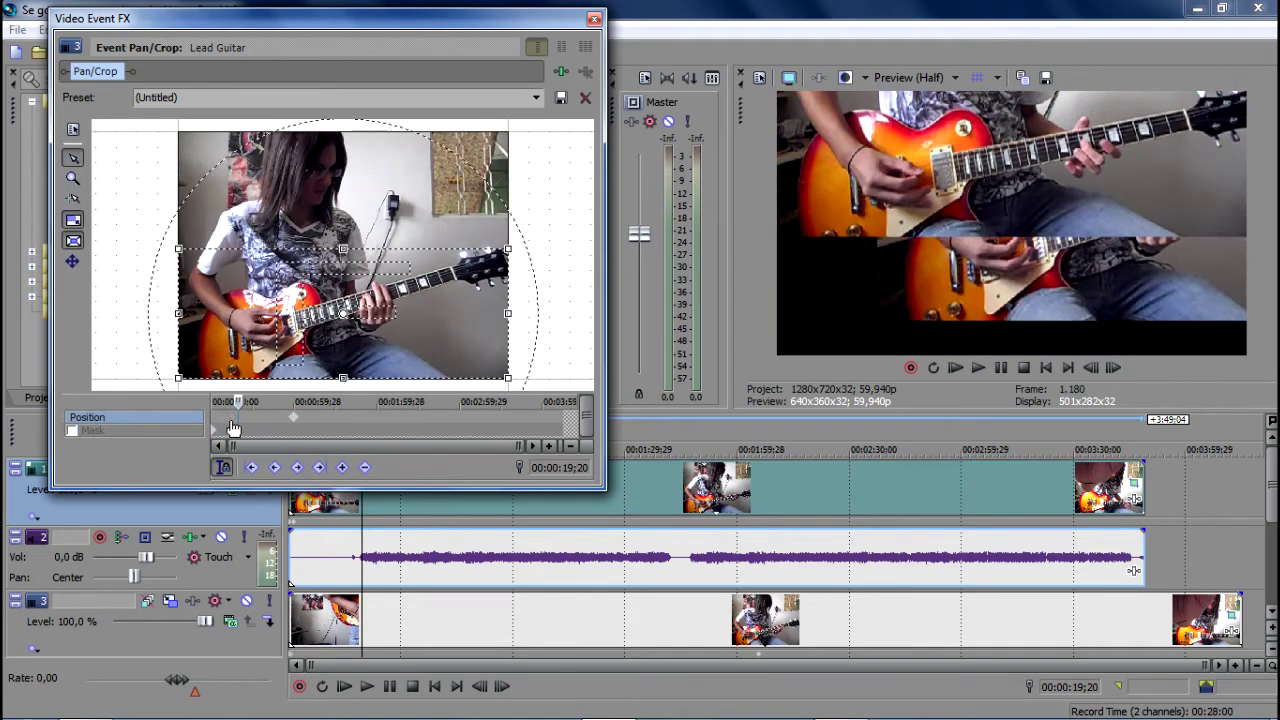
click(593, 20)
Step: Move Track 3's Track Motion keyframe from 00:02:05;23 to the start of the timeline
click(171, 602)
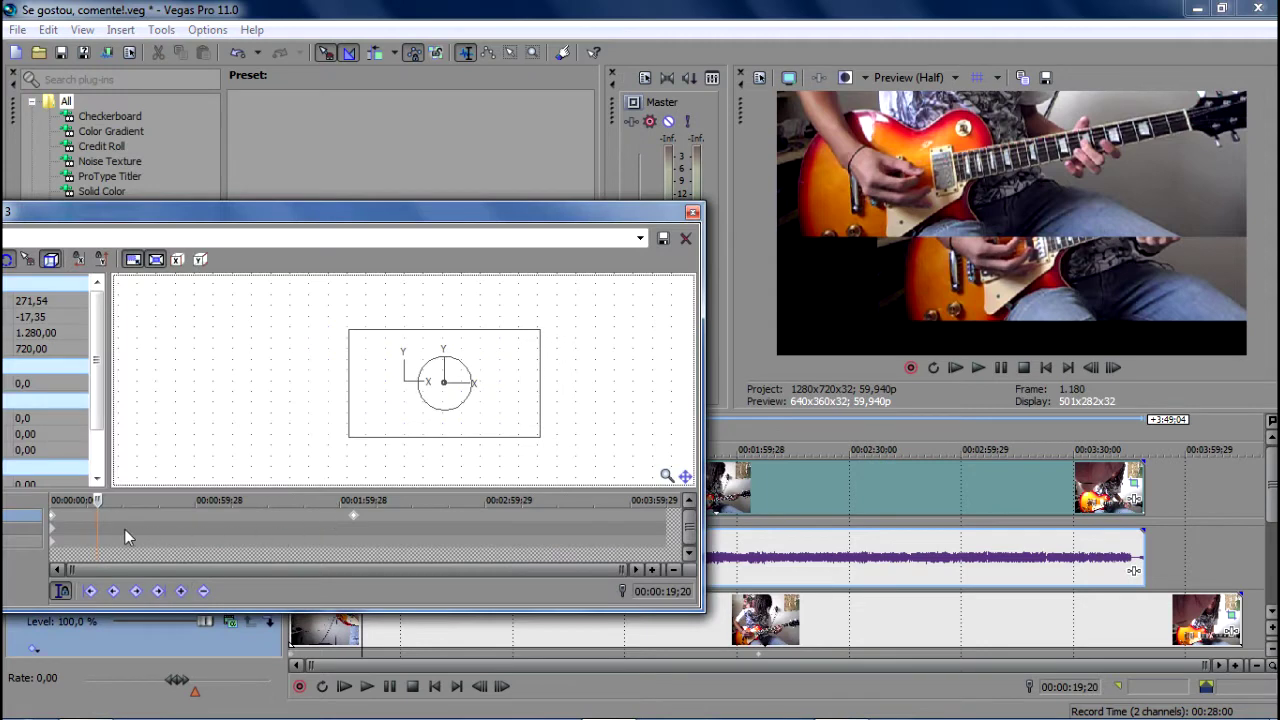
click(55, 522)
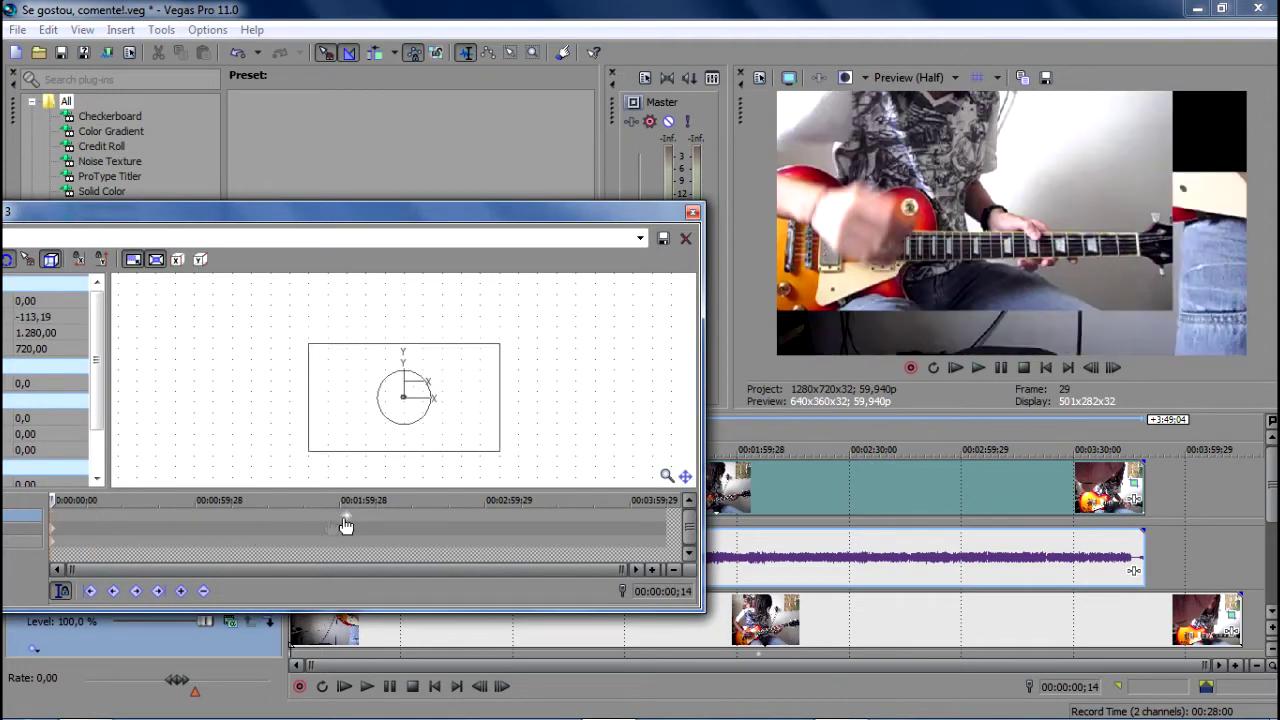
click(692, 212)
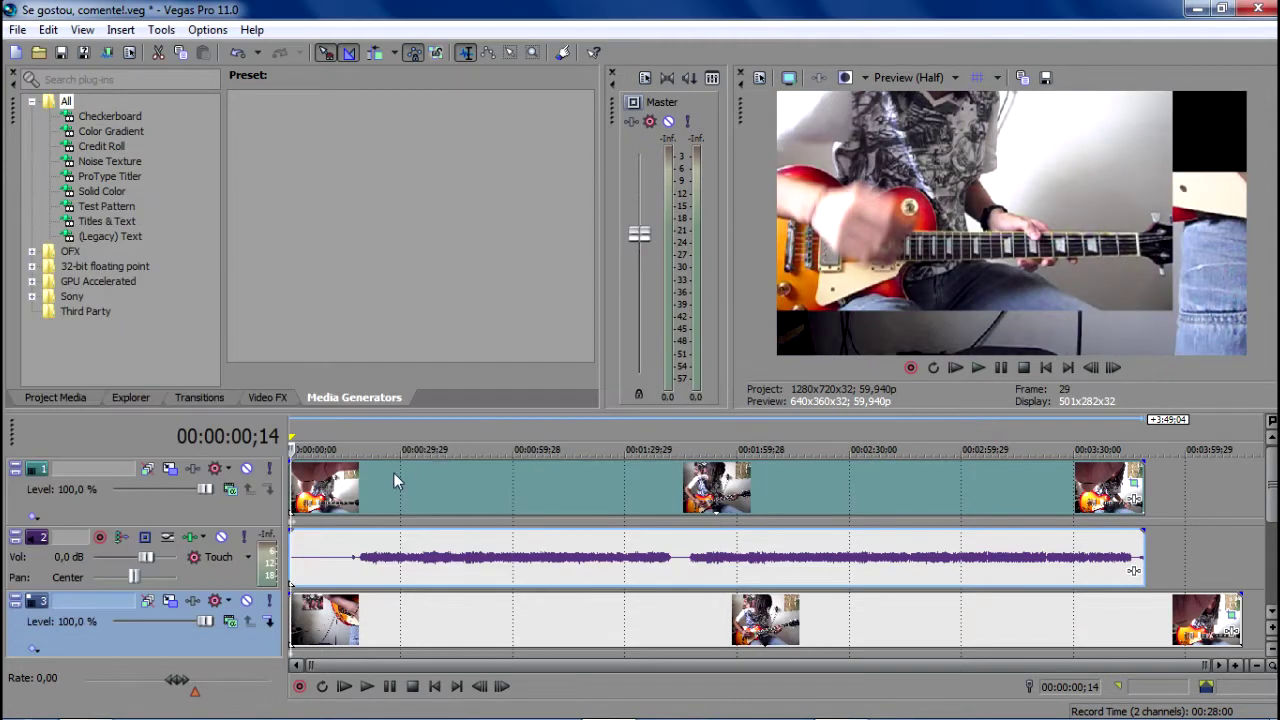
Step: Check the stacked layout at 00:00:16;09 along with Track 1's Track Motion and the Rhyhtm Guitar event's Pan/Crop
click(351, 482)
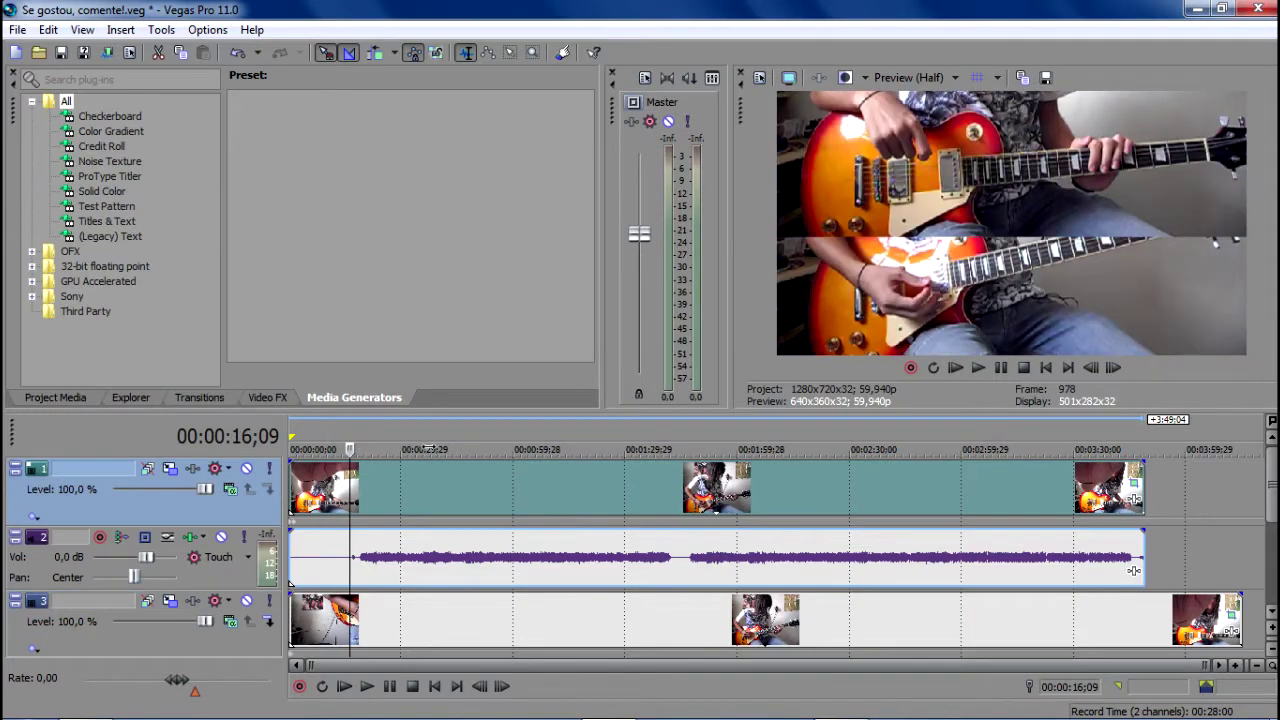
click(192, 468)
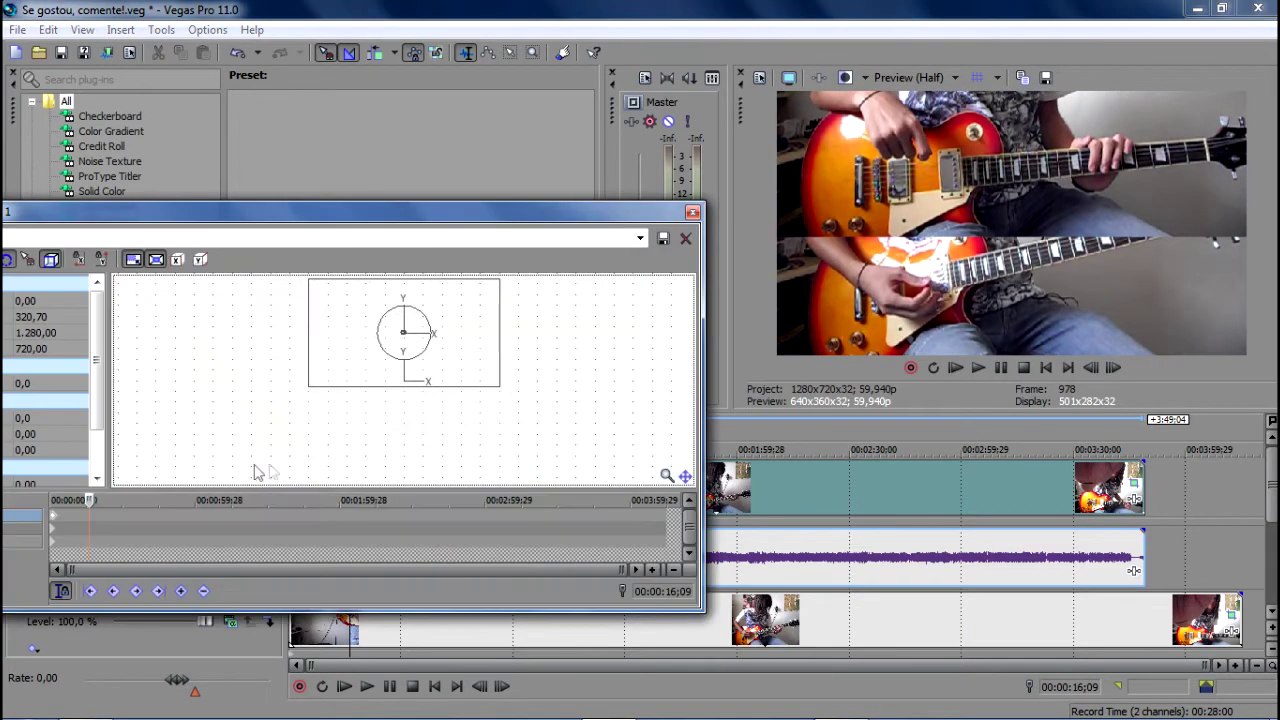
click(692, 212)
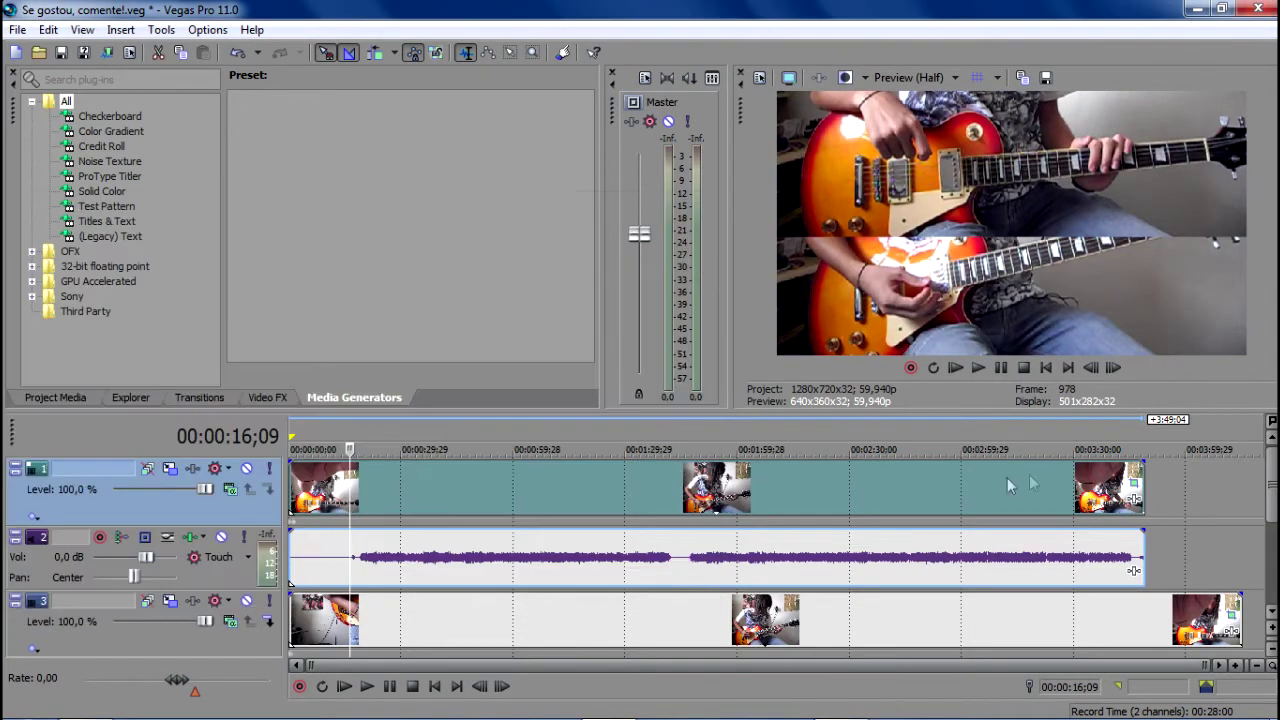
click(1135, 481)
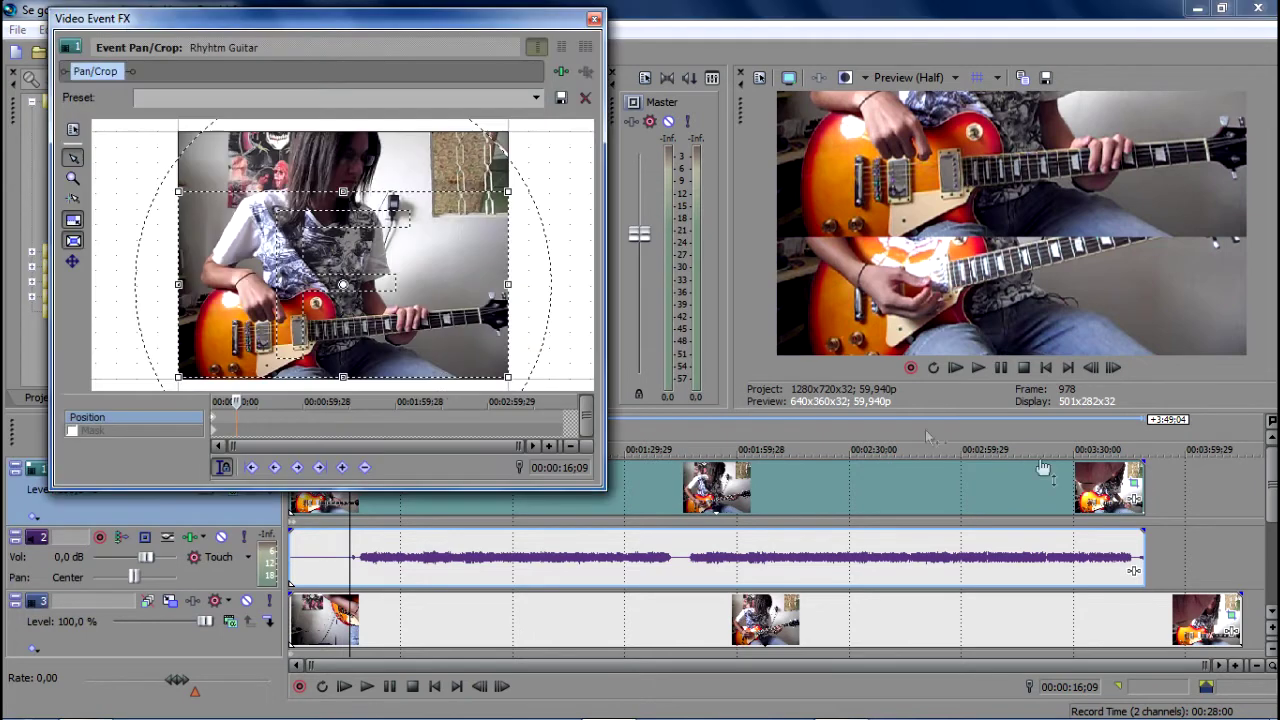
click(594, 18)
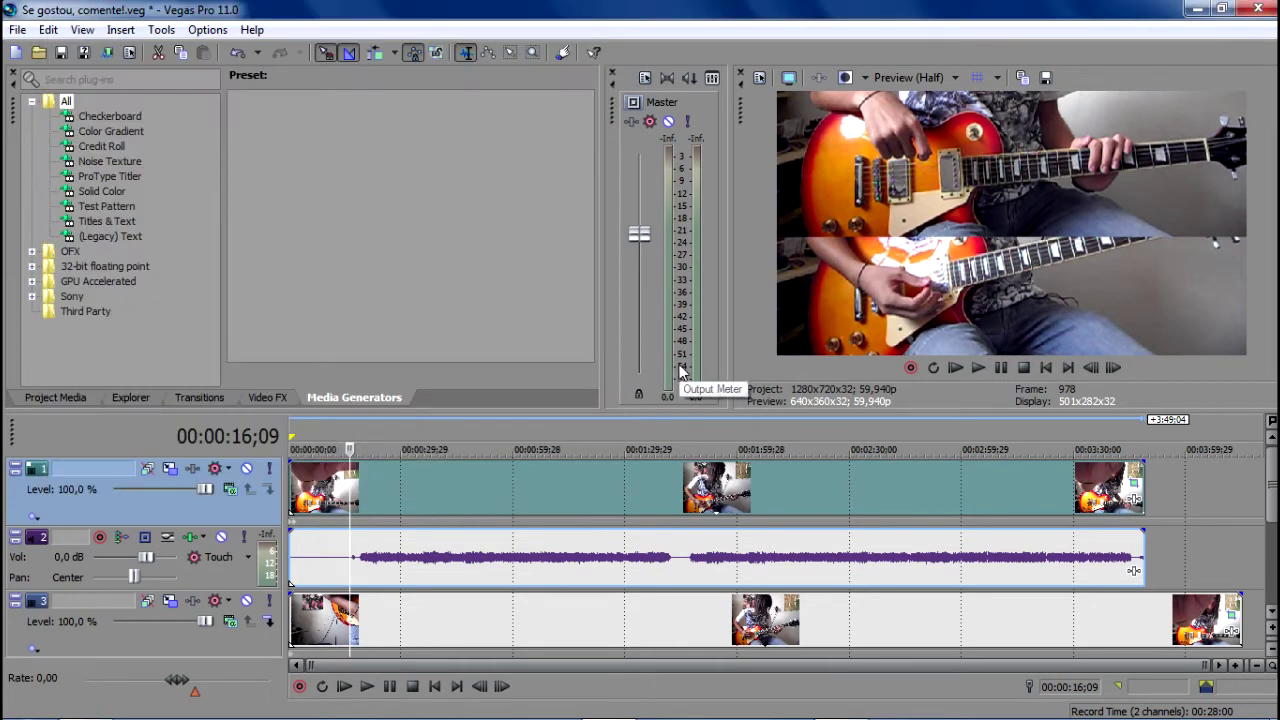